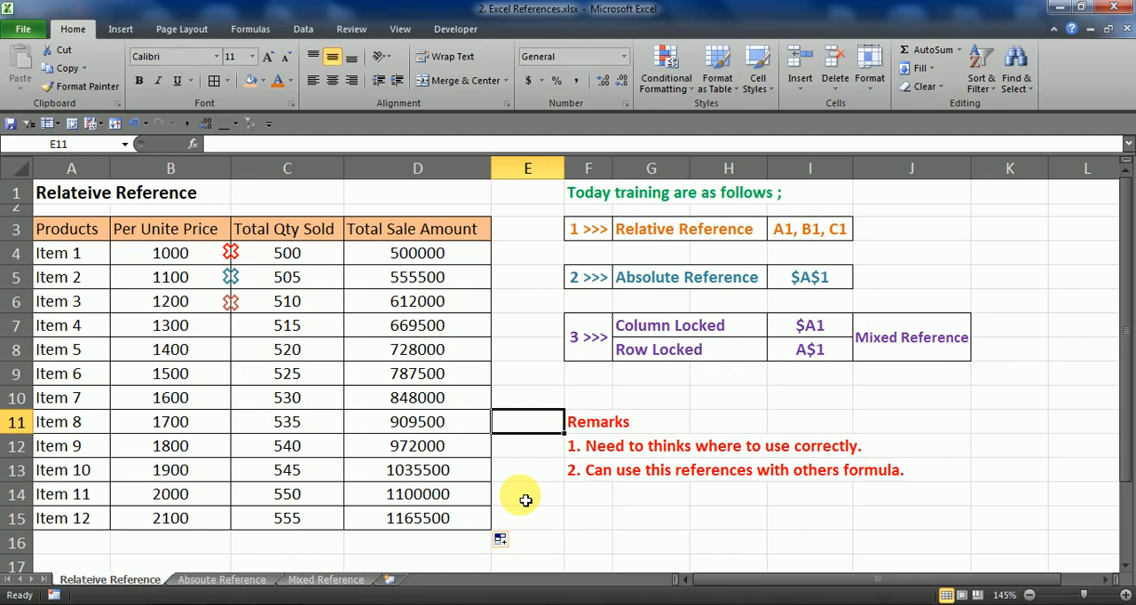
Clear the existing Total Sale Amount results from D4:D15
left_click(597, 229)
left_click(825, 228)
left_click(588, 229)
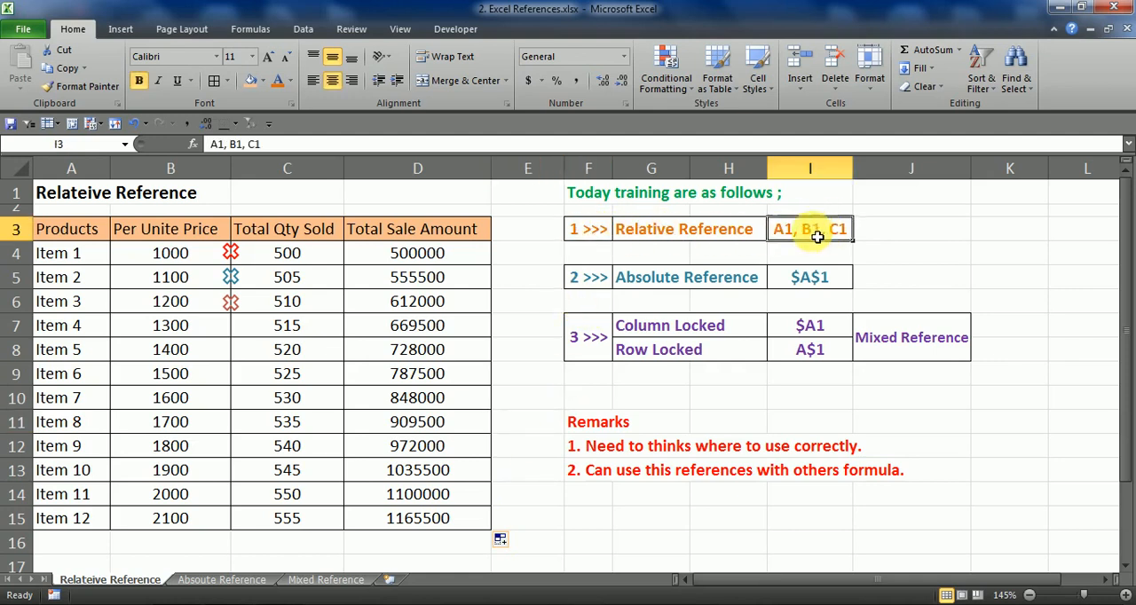
left_click_drag(430, 254, 405, 531)
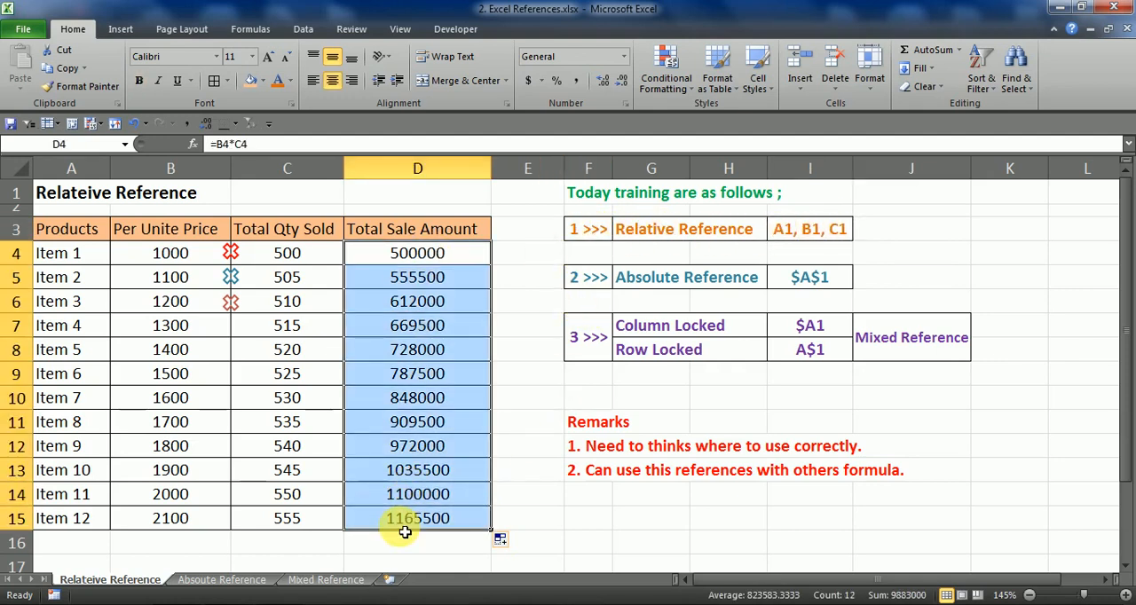
key("Delete")
Examine the product table's Products, Per Unite Price, Total Qty Sold and Total Sale Amount columns
left_click_drag(75, 213, 373, 497)
left_click(94, 304)
left_click(83, 355)
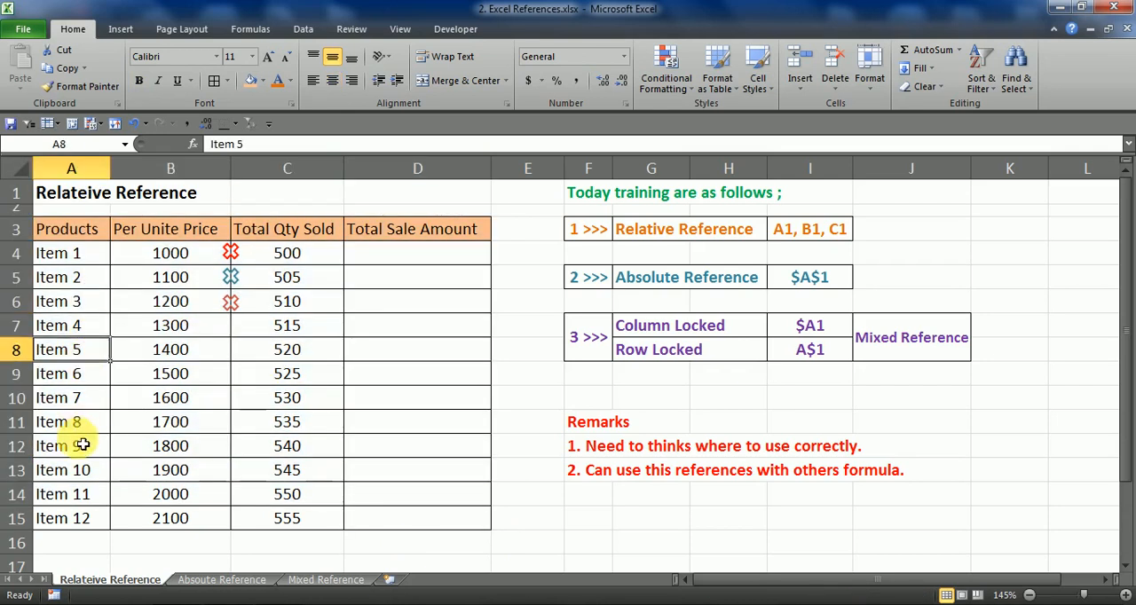
left_click(82, 446)
left_click(168, 399)
left_click_drag(177, 277, 205, 399)
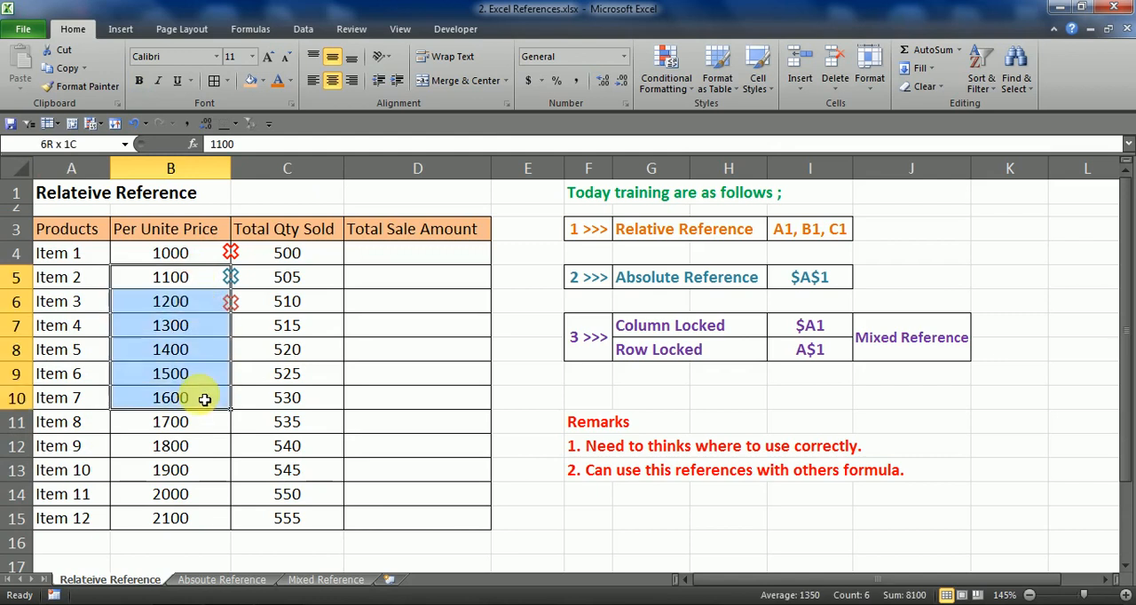
left_click_drag(304, 278, 312, 525)
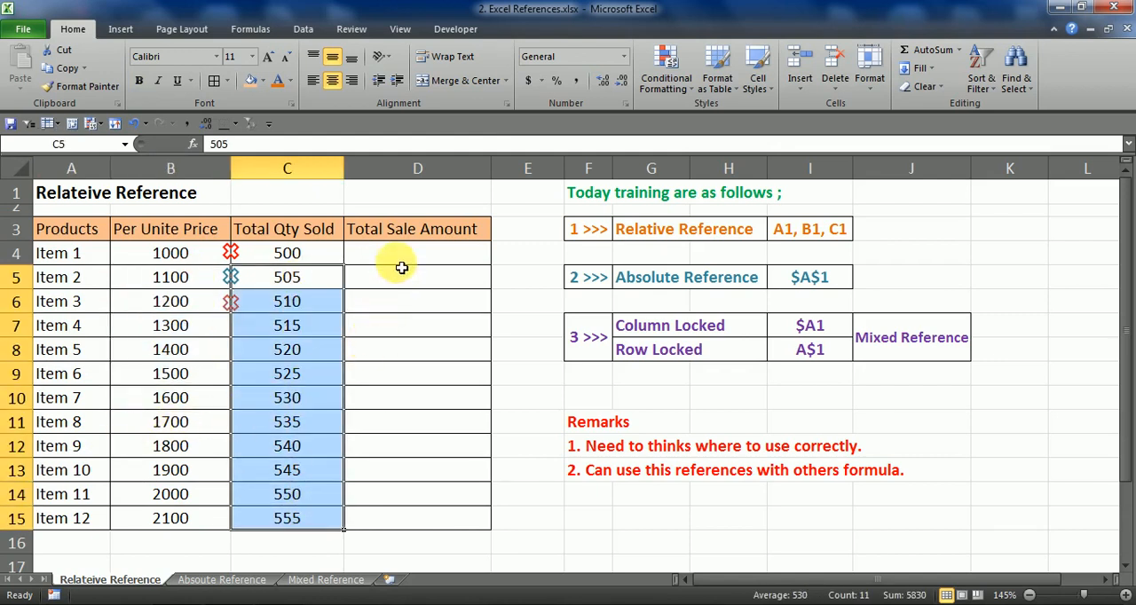
left_click_drag(401, 262, 408, 525)
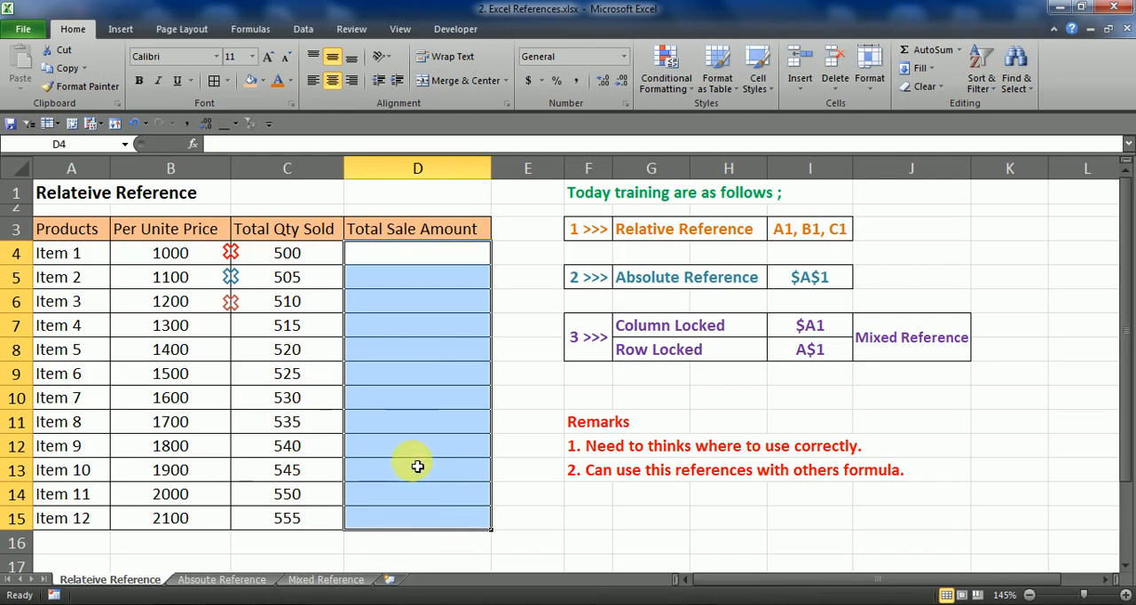
left_click_drag(94, 258, 107, 519)
left_click_drag(405, 259, 426, 522)
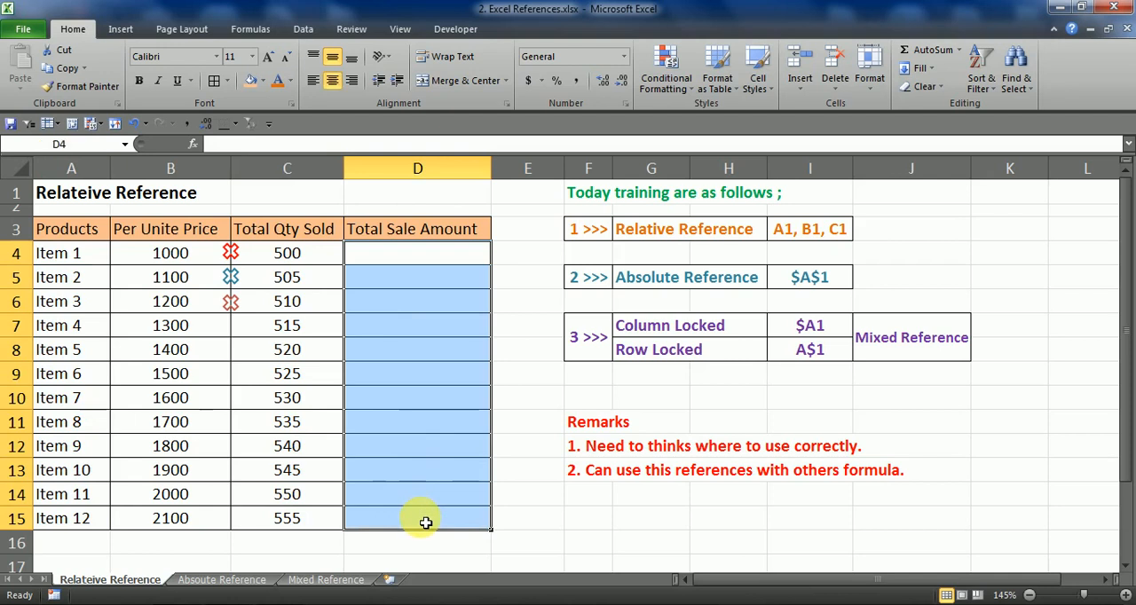
Enter =B4*C4 in D4 to multiply Item 1's unit price by its quantity sold, and check the formula
left_click(427, 267)
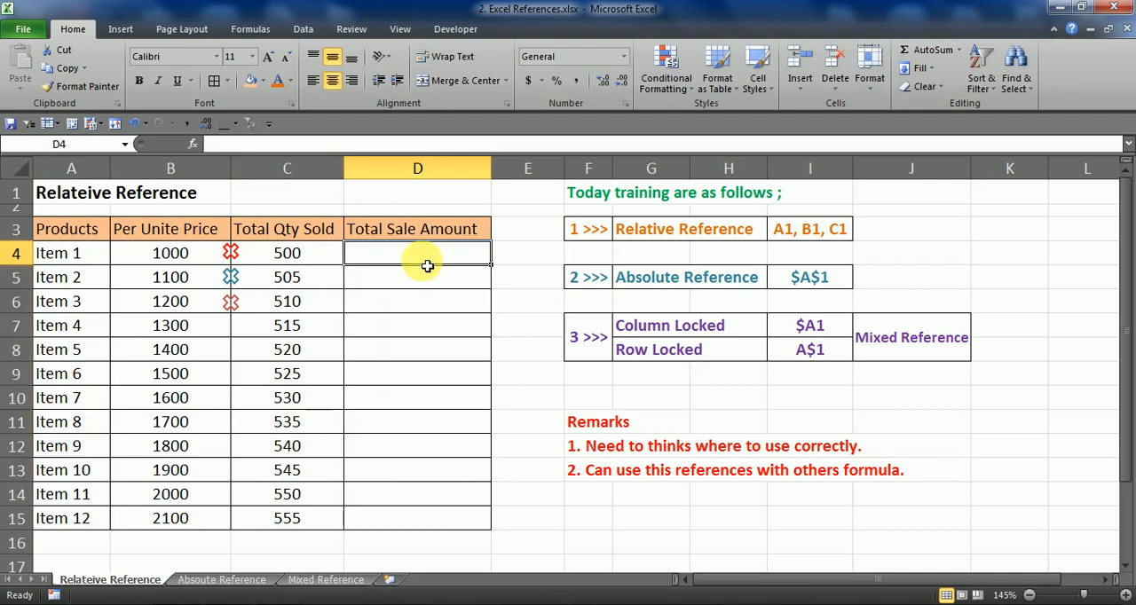
type("=")
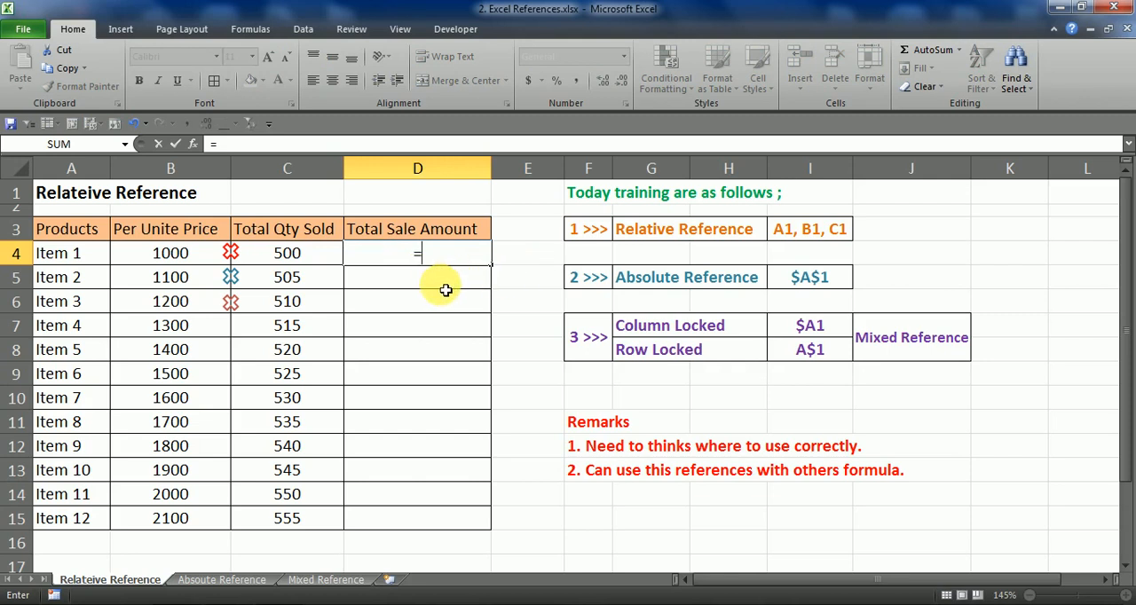
left_click(161, 257)
type("*")
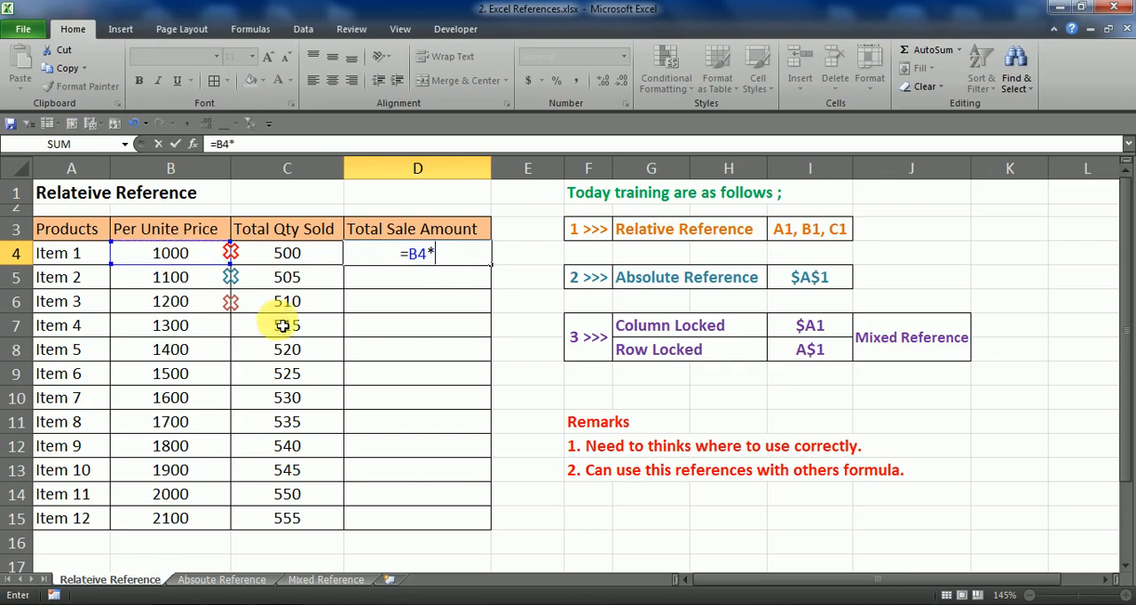
left_click(297, 255)
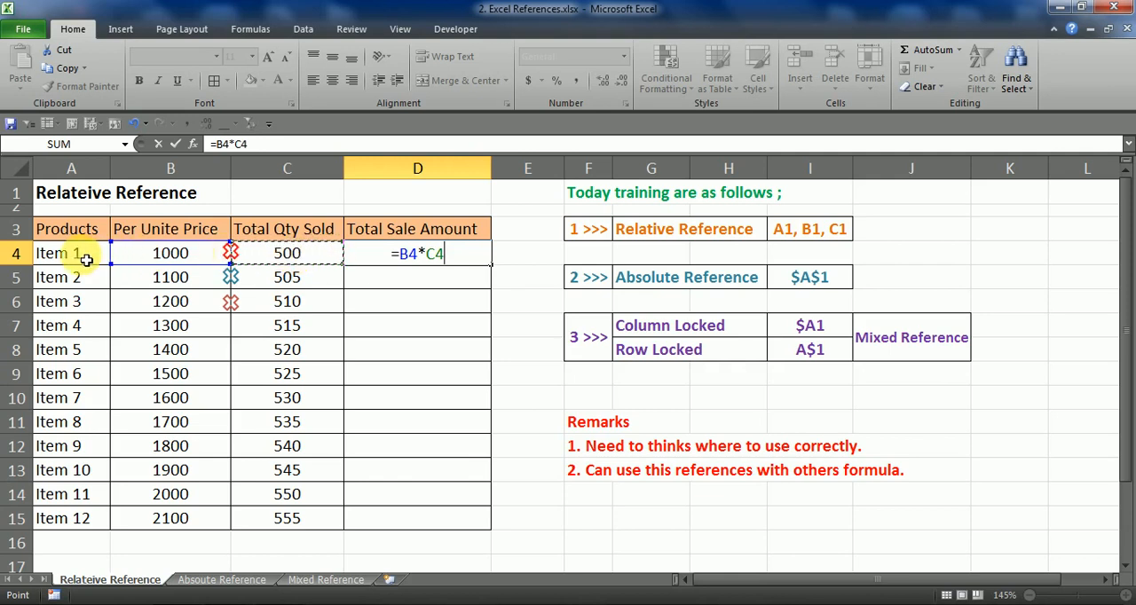
key("Return")
left_click_drag(88, 261, 386, 266)
left_click(461, 256)
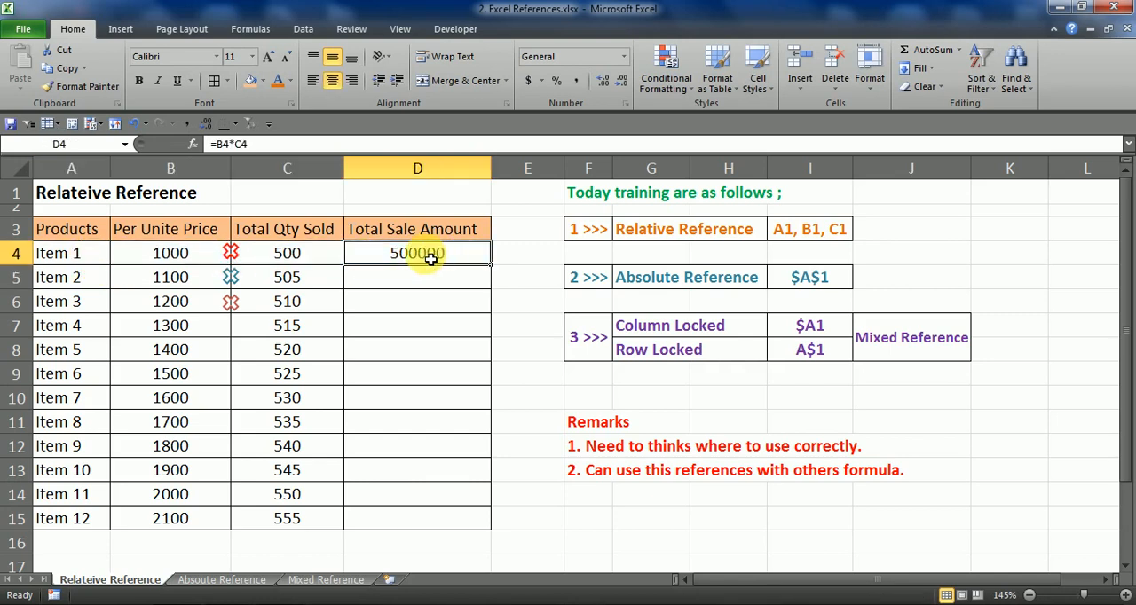
double_click(458, 258)
key("Escape")
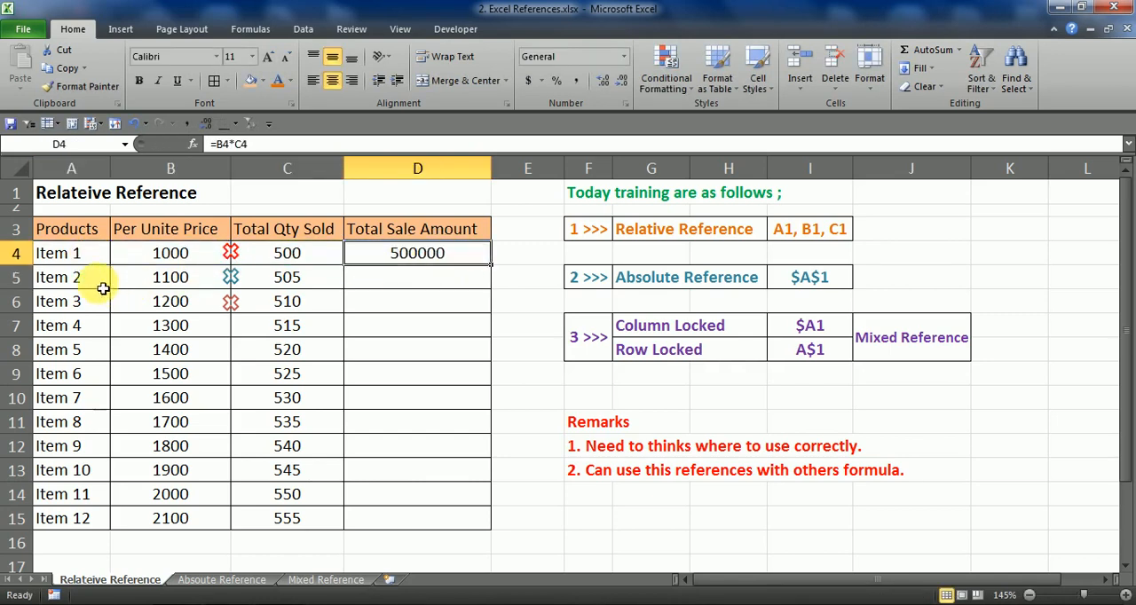
Copy the Total Sale Amount formula from D4 down through D15 for the remaining items
left_click_drag(97, 284, 393, 456)
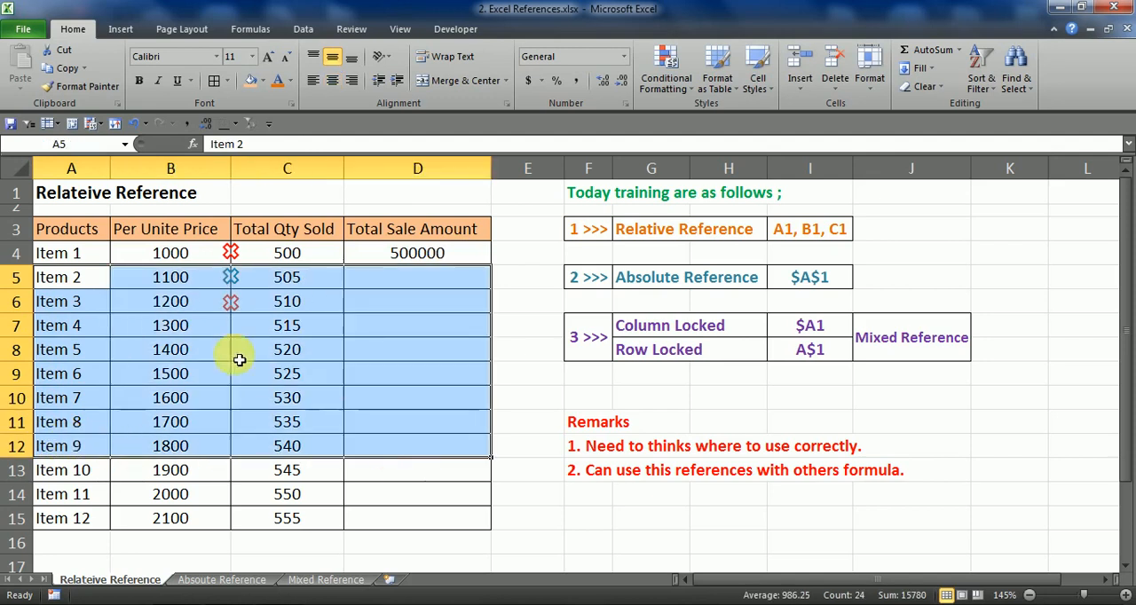
left_click(106, 283)
left_click(410, 280)
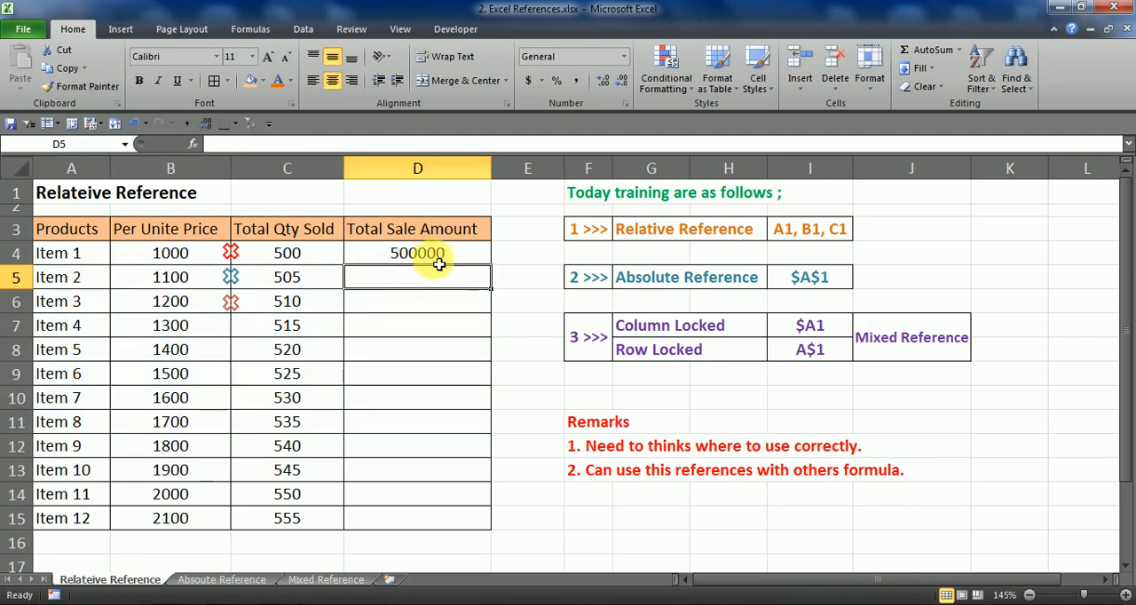
left_click(425, 254)
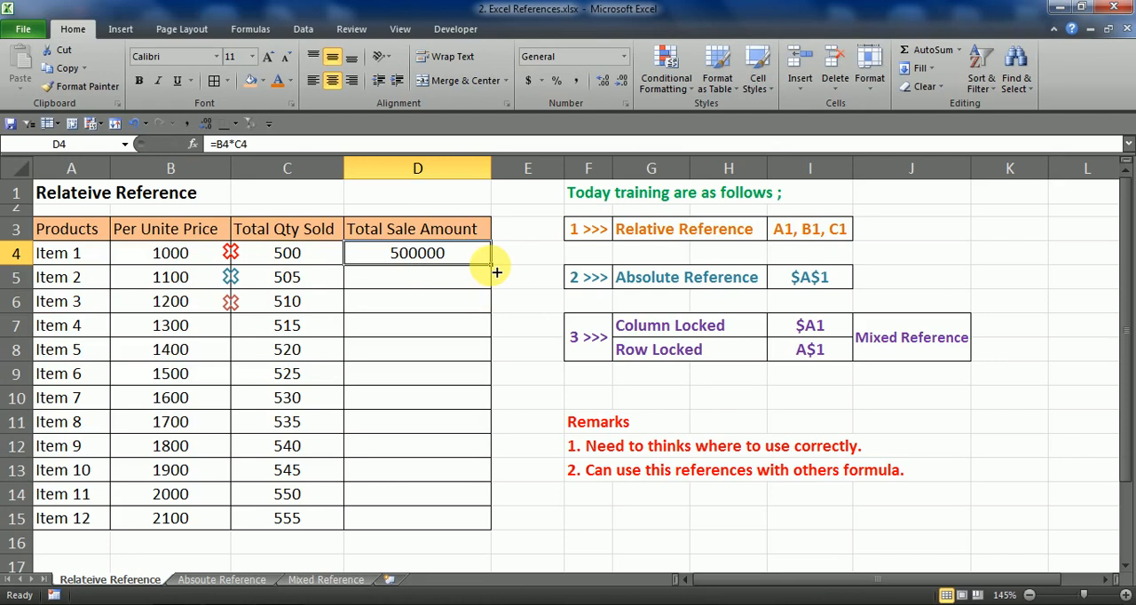
left_click_drag(497, 272, 470, 528)
Inspect the copied Total Sale Amount formulas in D10 to D15 to see which cells each one references
left_click(433, 524)
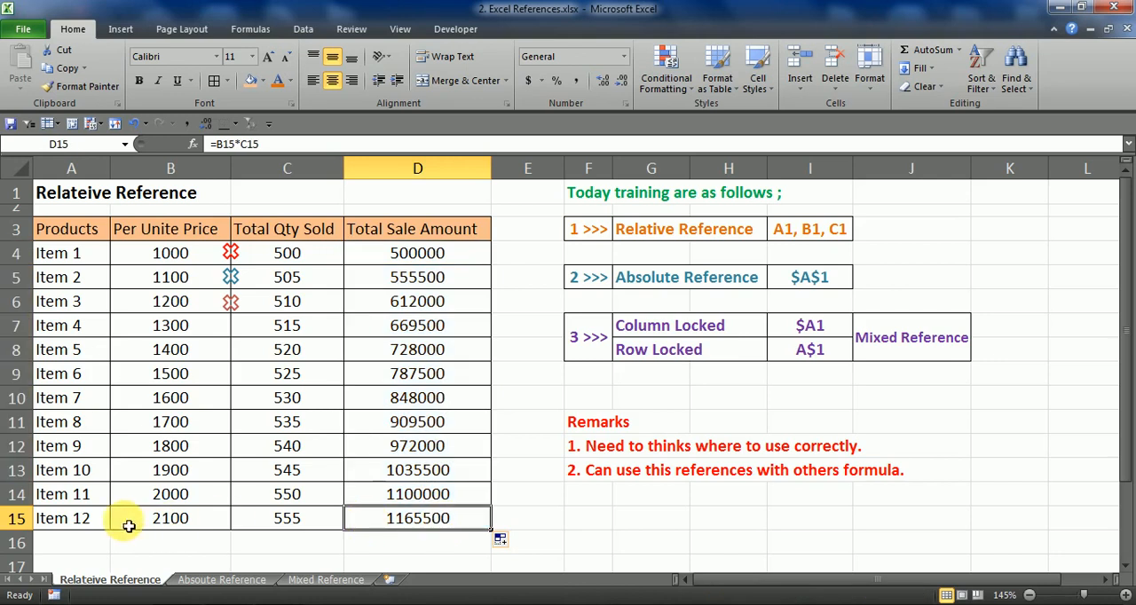
left_click(107, 508)
left_click(100, 474)
left_click(95, 414)
double_click(455, 398)
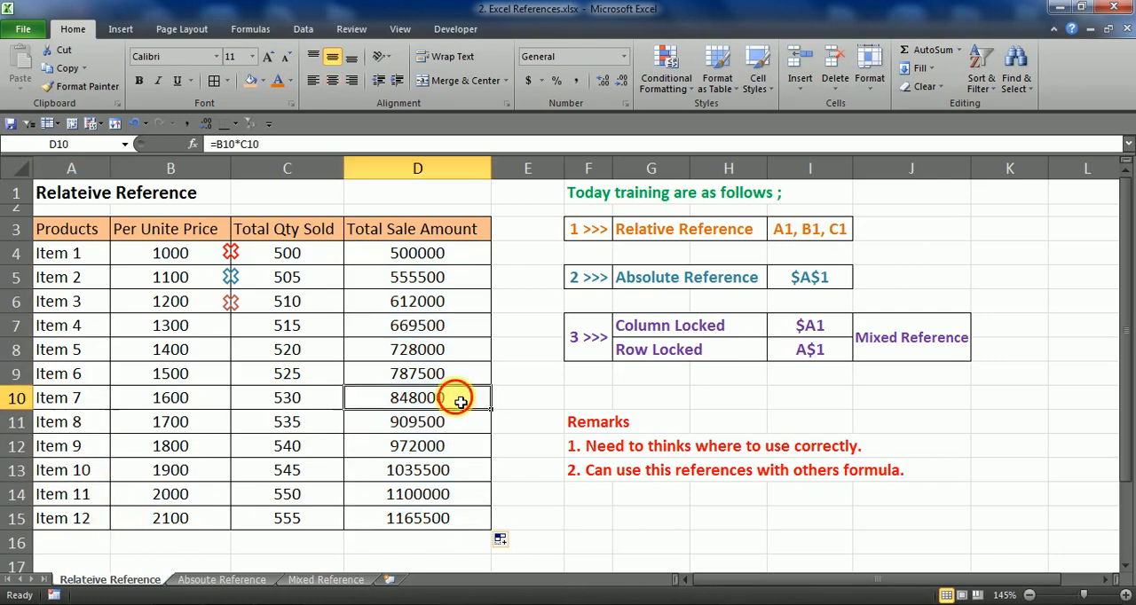
key("Escape")
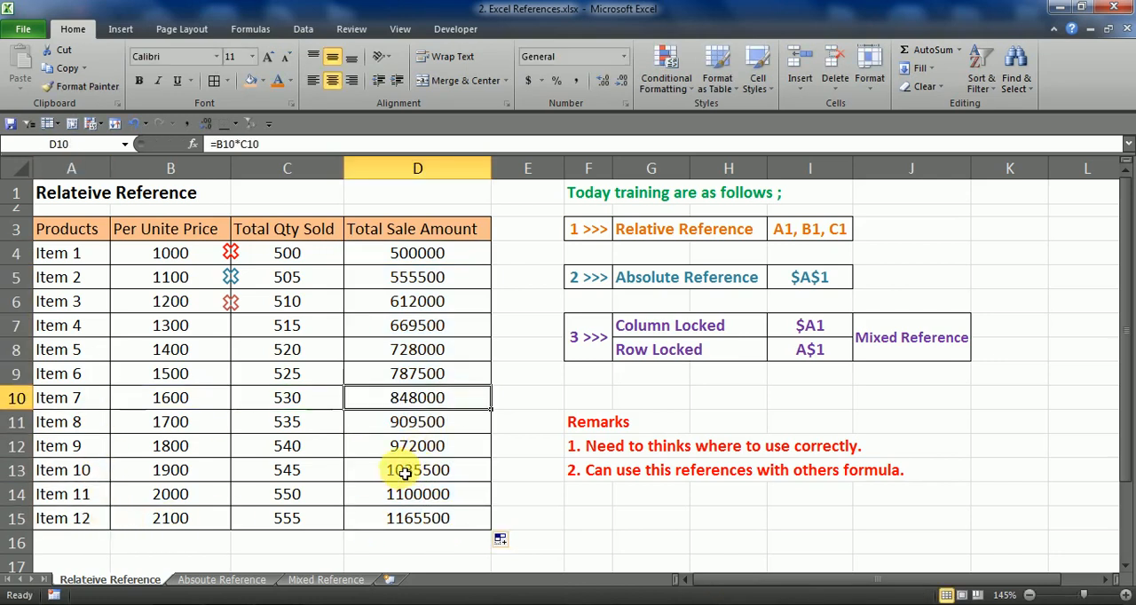
double_click(462, 430)
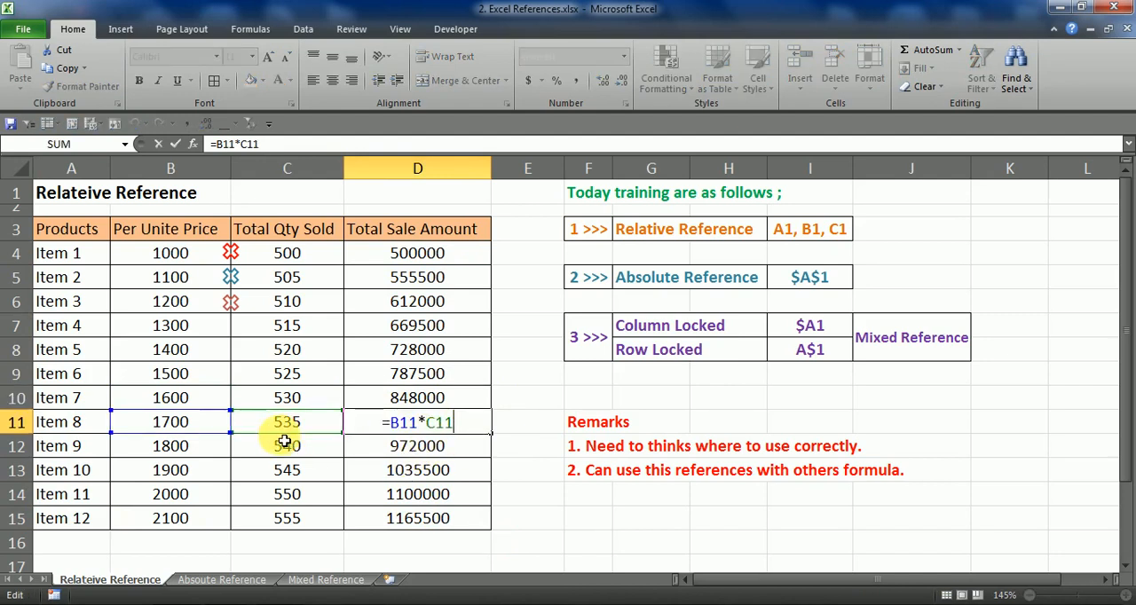
key("Return")
double_click(444, 449)
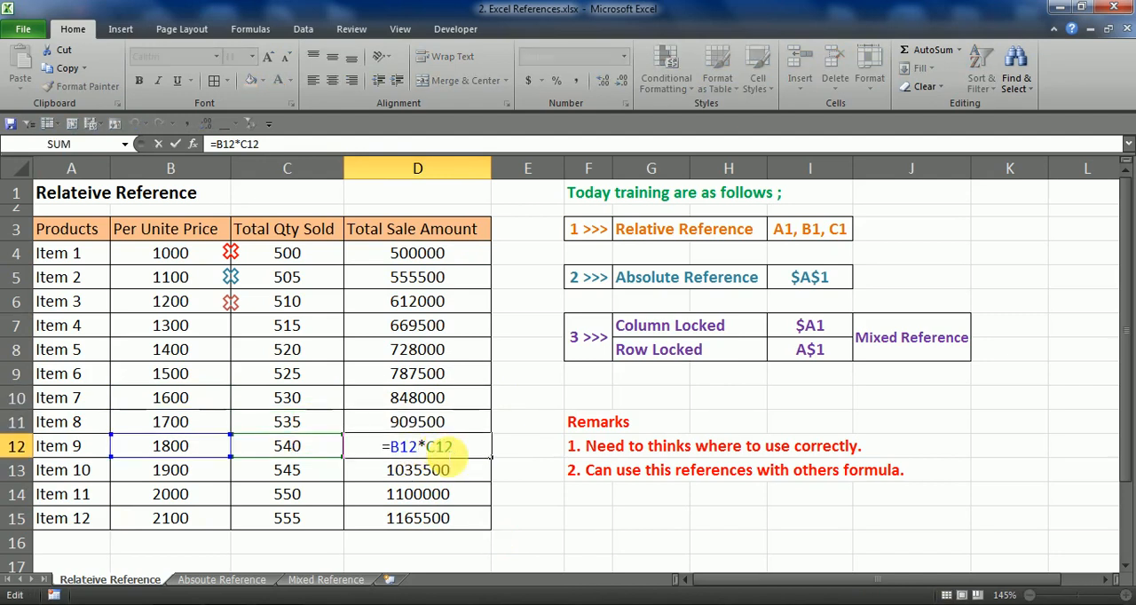
key("Return")
double_click(435, 468)
key("Return")
left_click(437, 502)
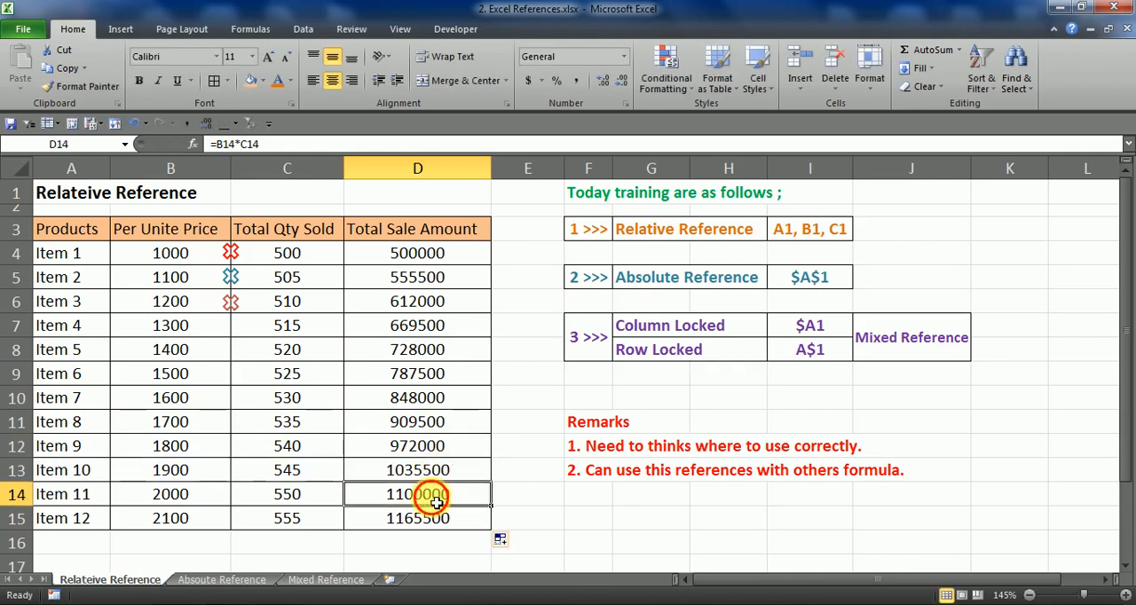
double_click(436, 502)
key("Escape")
double_click(439, 517)
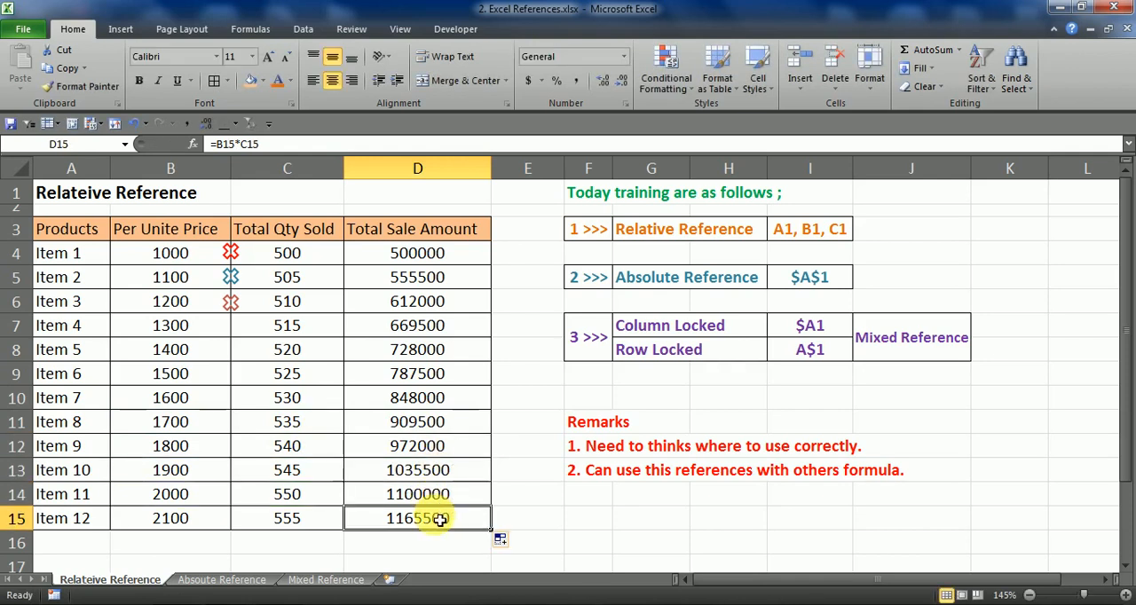
key("Escape")
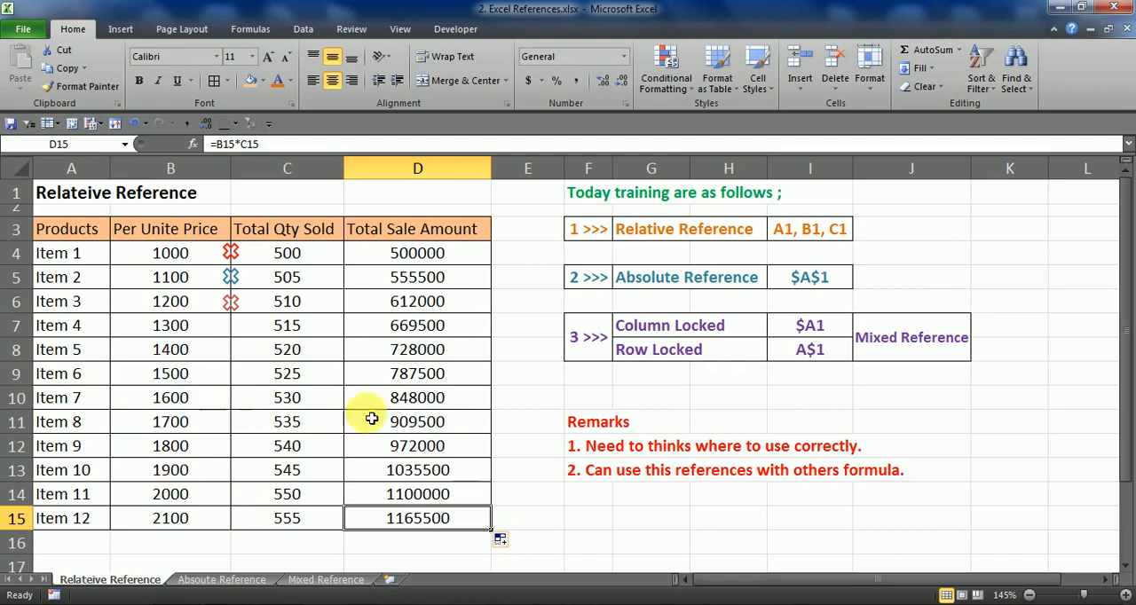
Fill the D4 formula down to D15 again and check the references in D14's formula
left_click(468, 286)
left_click(479, 258)
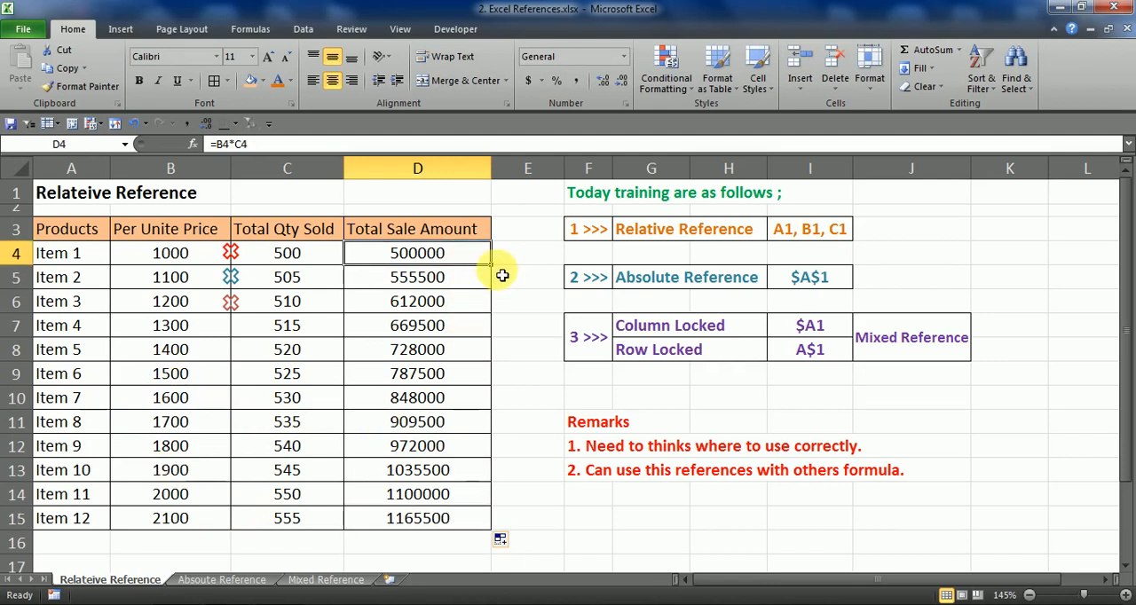
left_click_drag(490, 265, 500, 527)
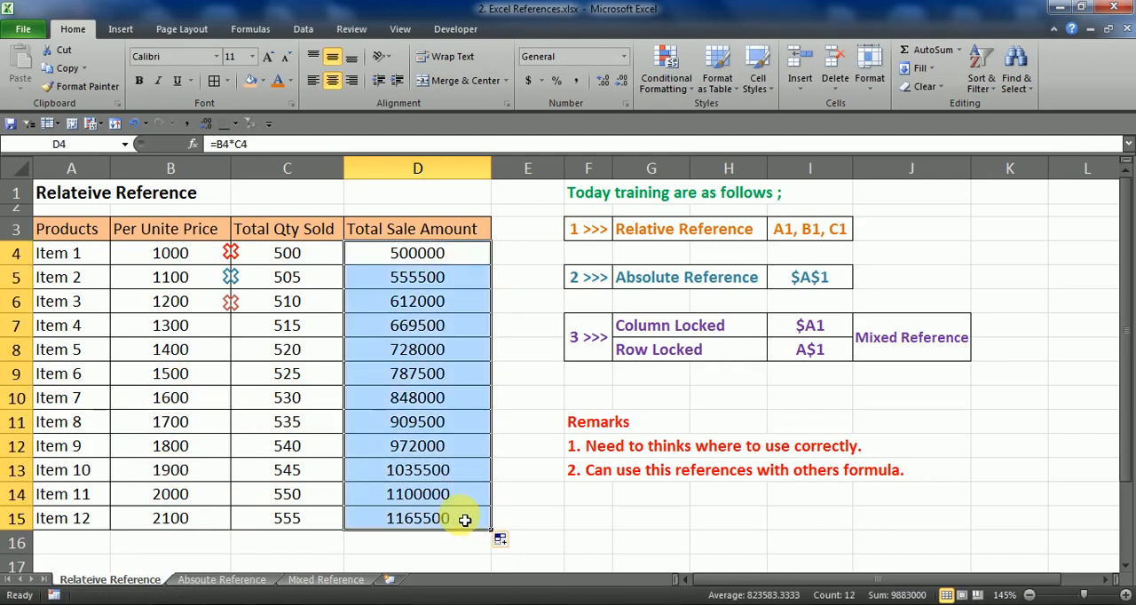
double_click(456, 495)
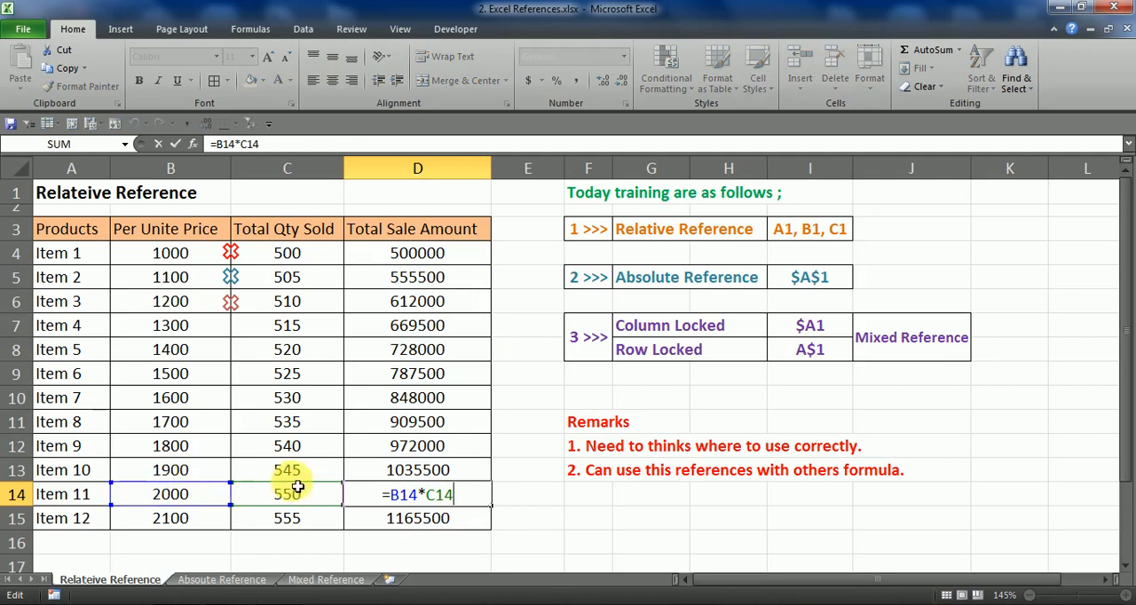
key("Escape")
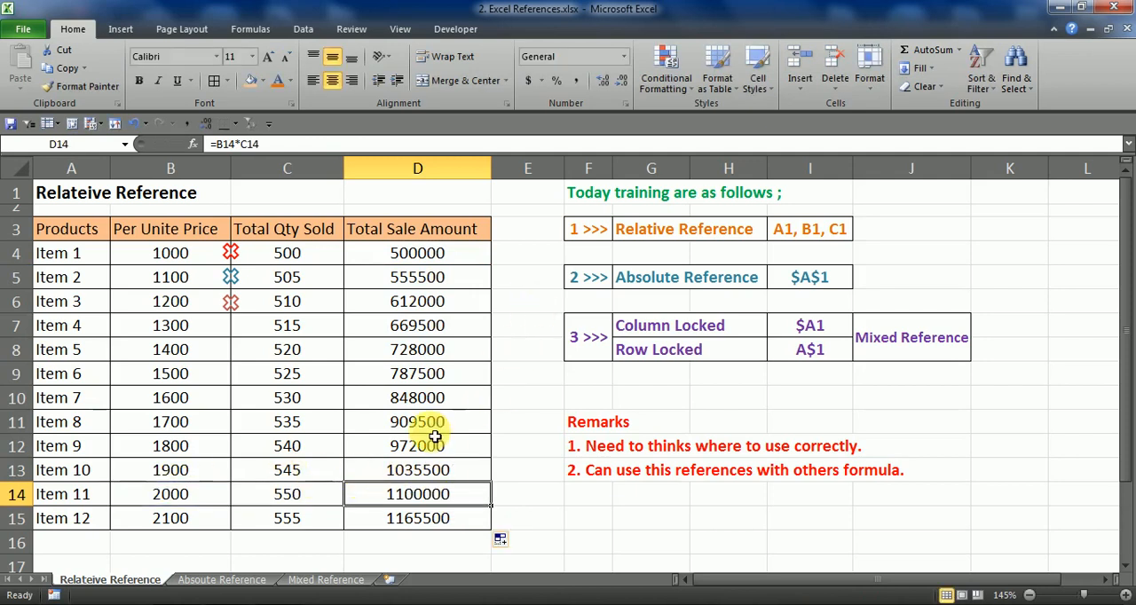
Switch to the Absoute Reference sheet and examine its $E$2 reference note and the Example 1 item table
left_click(226, 580)
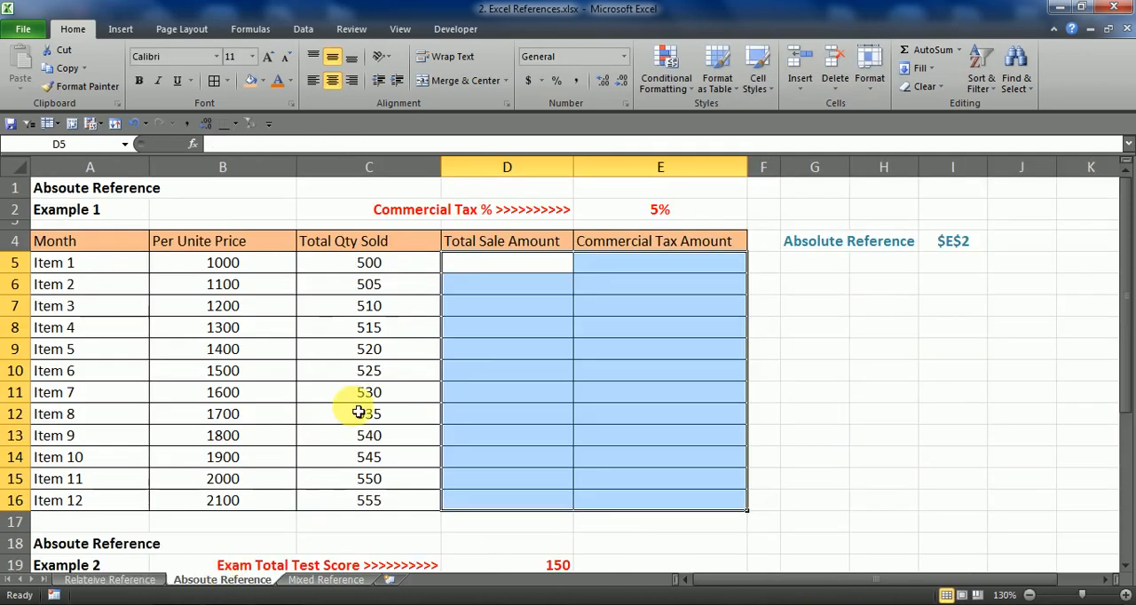
left_click(514, 353)
left_click(510, 268)
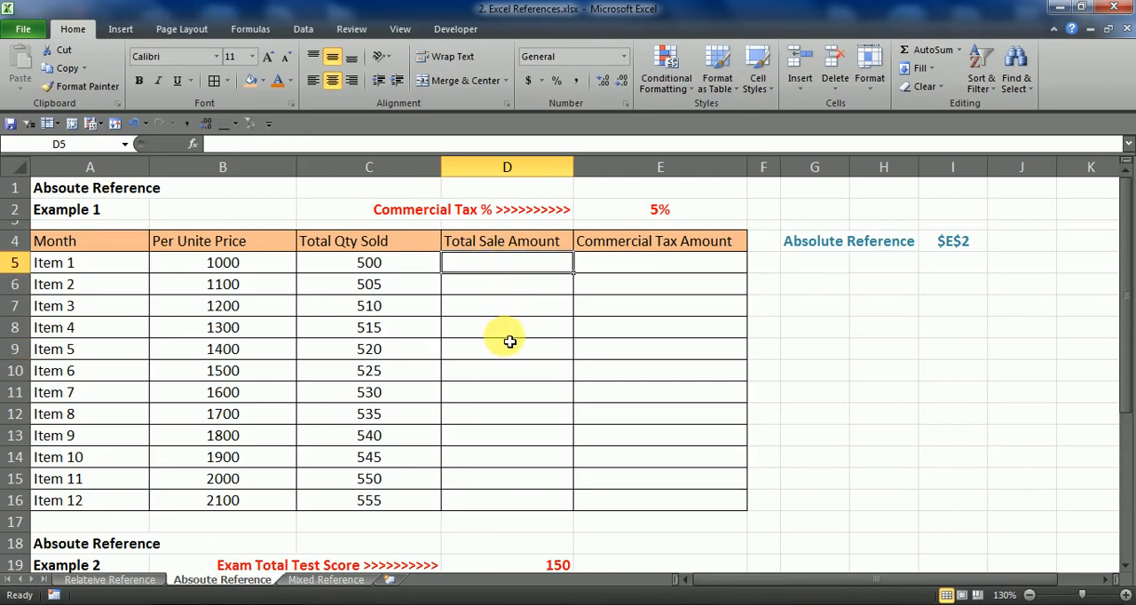
left_click(798, 240)
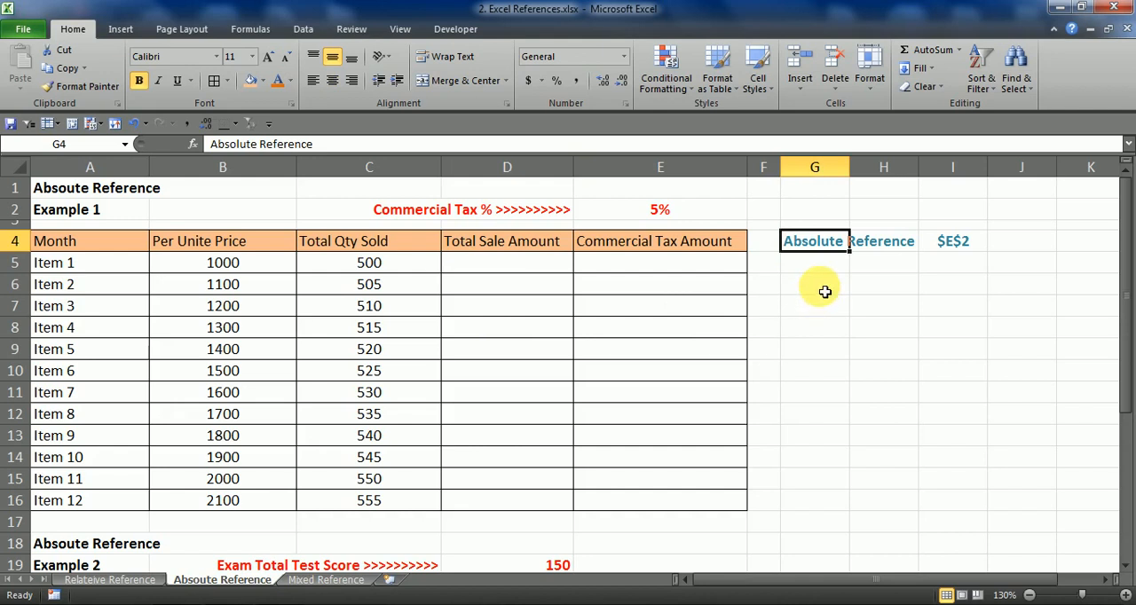
left_click(825, 286)
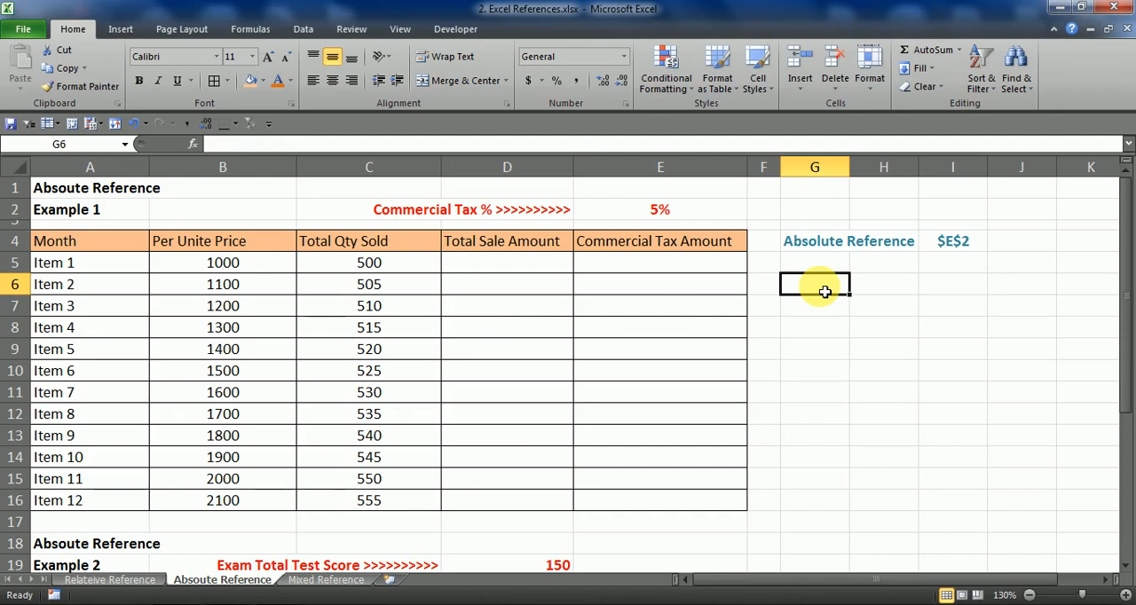
left_click(812, 240)
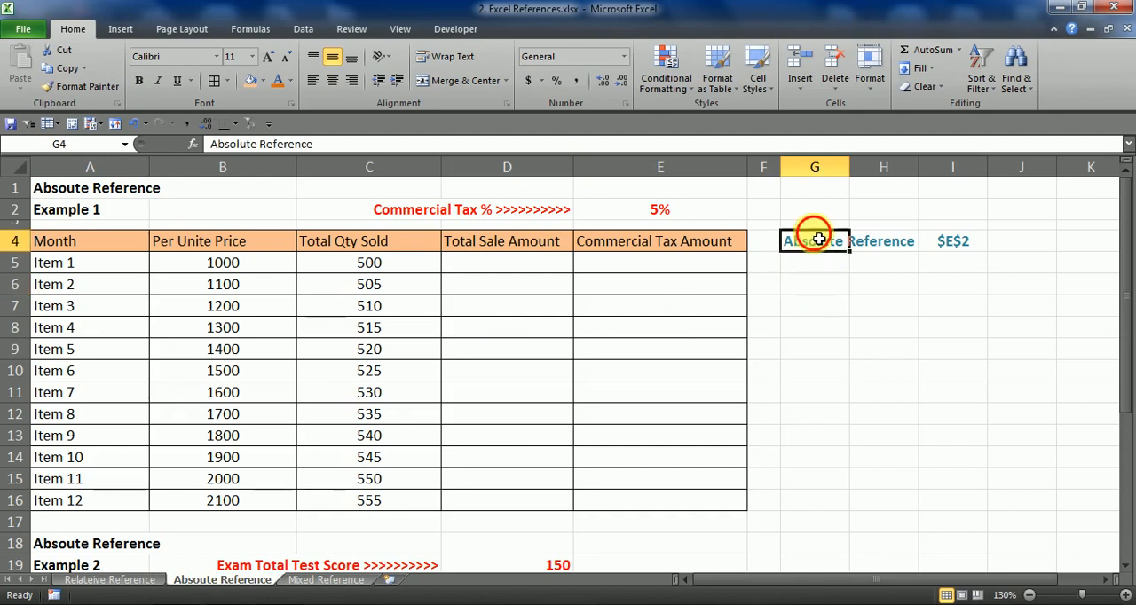
left_click(822, 286)
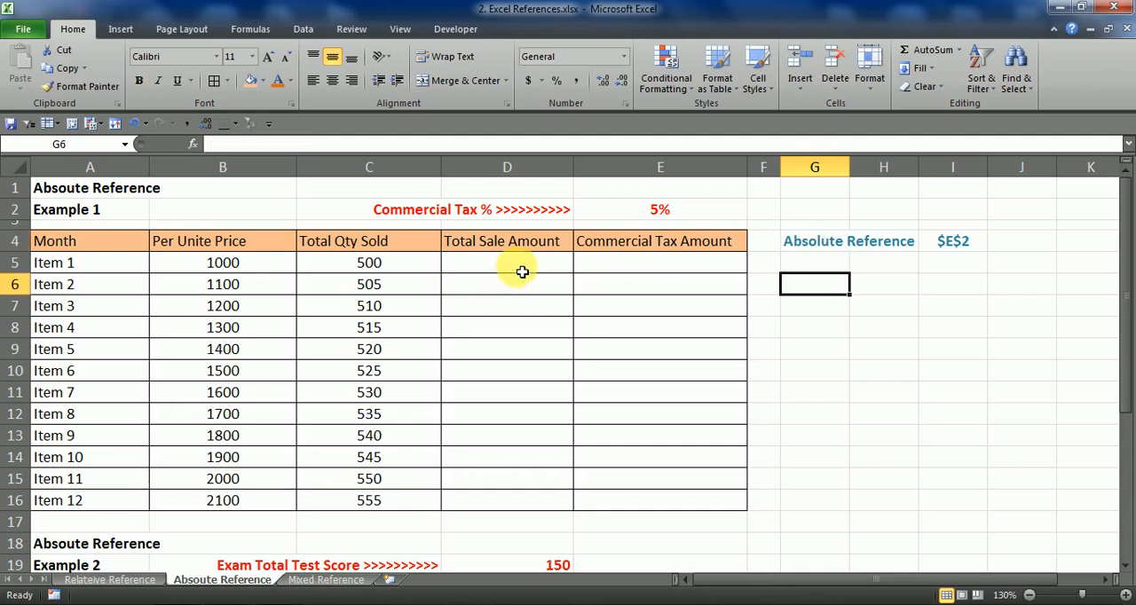
left_click_drag(112, 247, 353, 497)
left_click(115, 330)
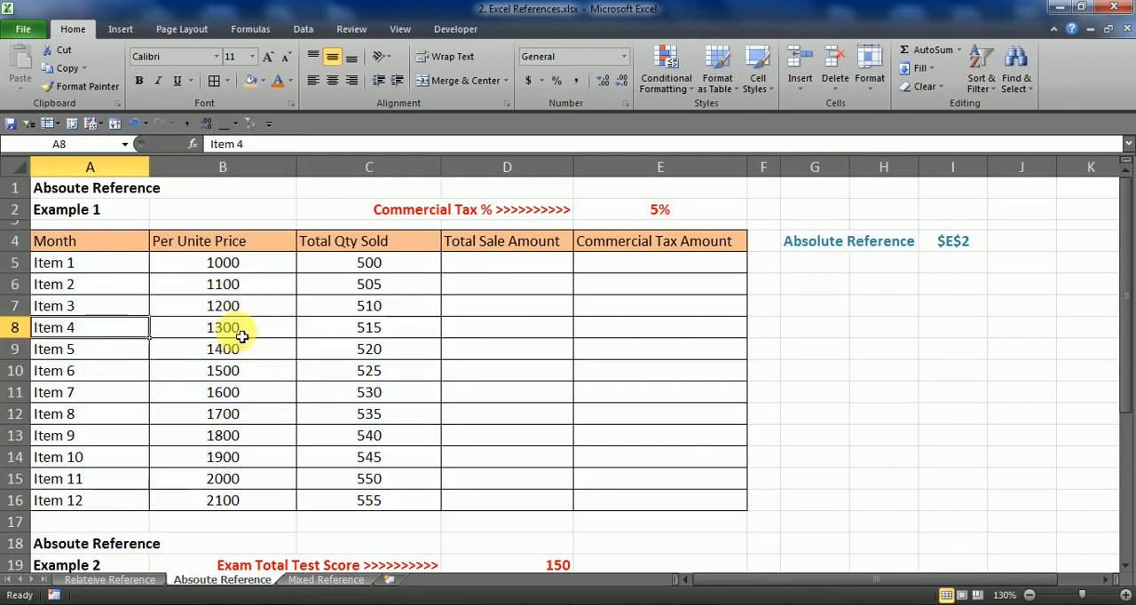
Examine the Example 1 price and quantity values and the empty Total Sale Amount and Commercial Tax Amount columns
left_click(240, 266)
left_click(408, 291)
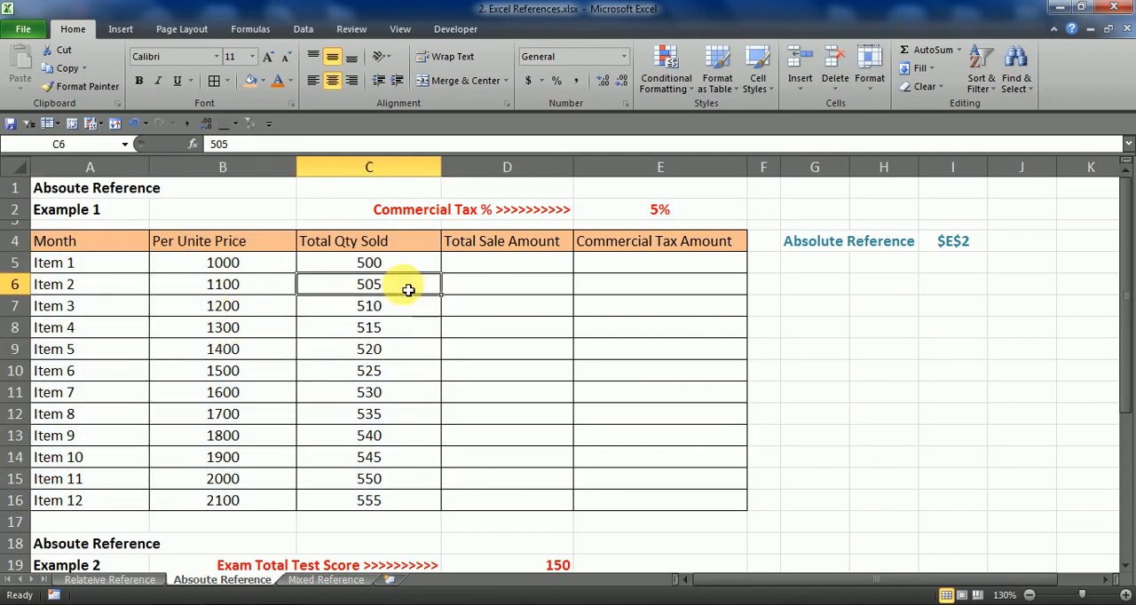
left_click(258, 293)
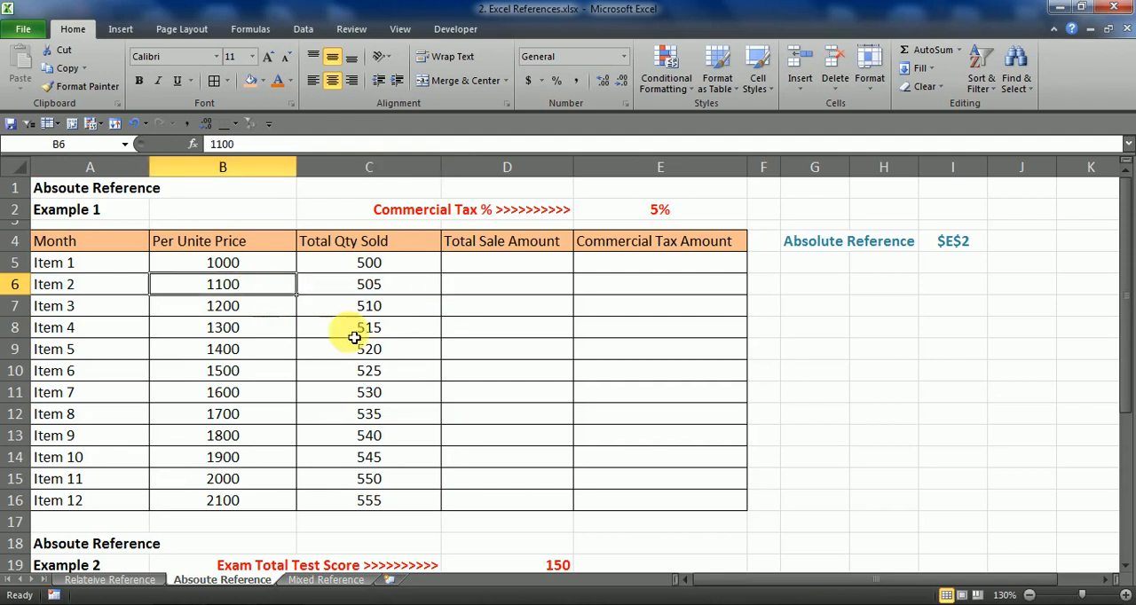
left_click(266, 372)
left_click(373, 367)
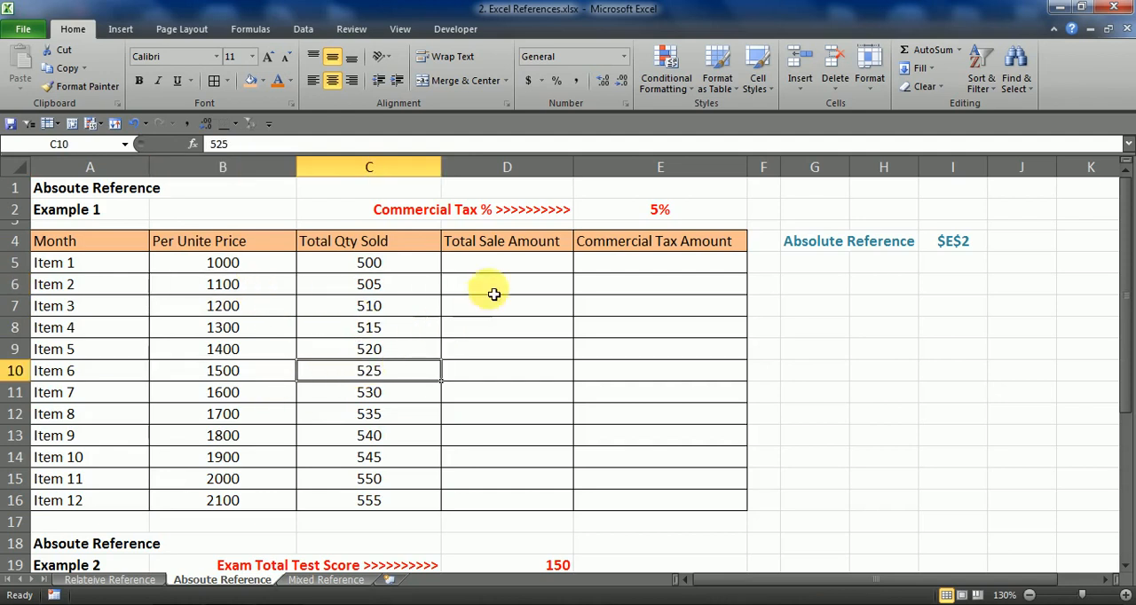
left_click_drag(510, 262, 521, 496)
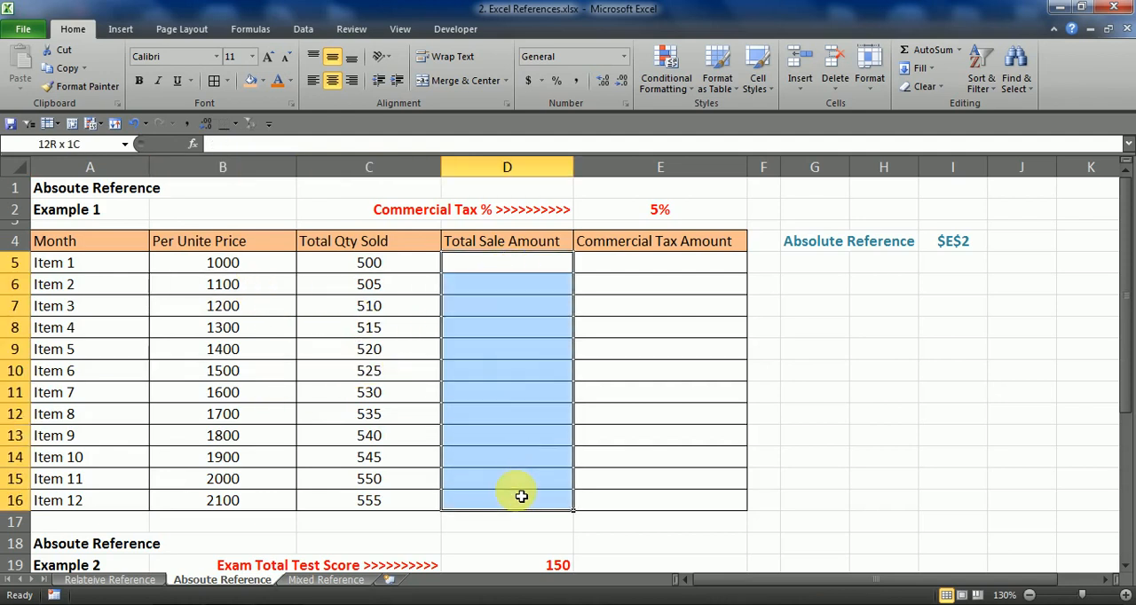
left_click_drag(534, 271, 539, 500)
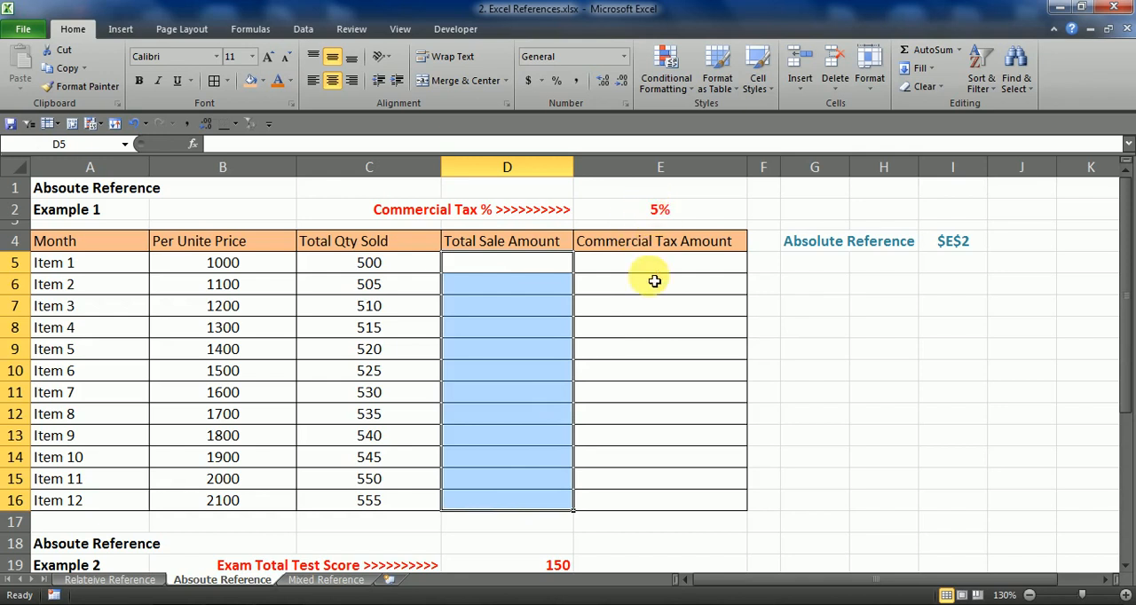
left_click_drag(657, 266, 657, 501)
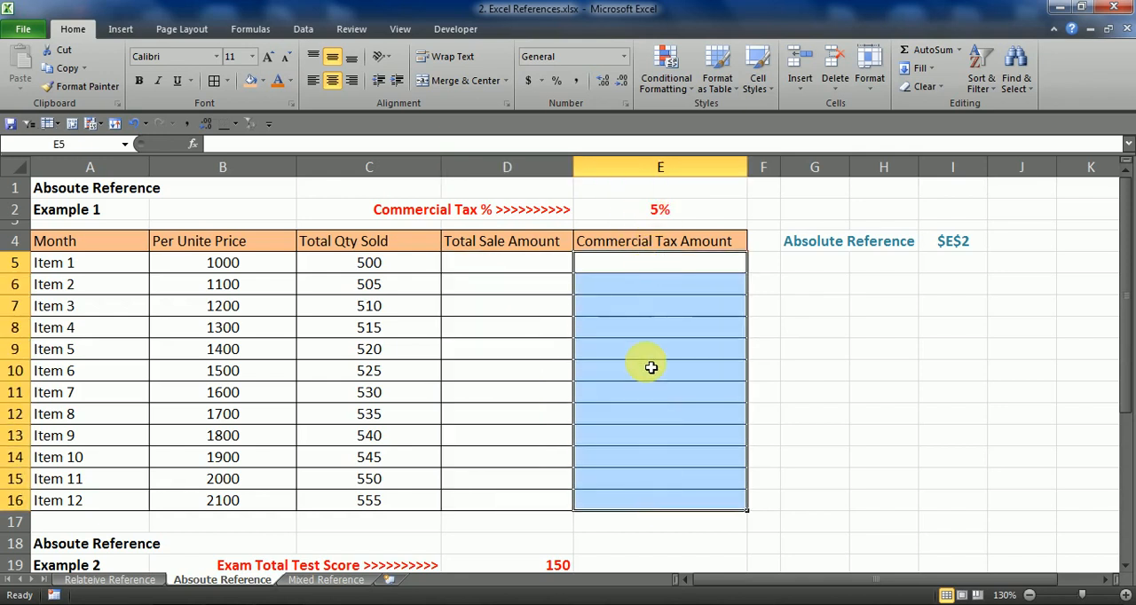
left_click_drag(557, 264, 539, 503)
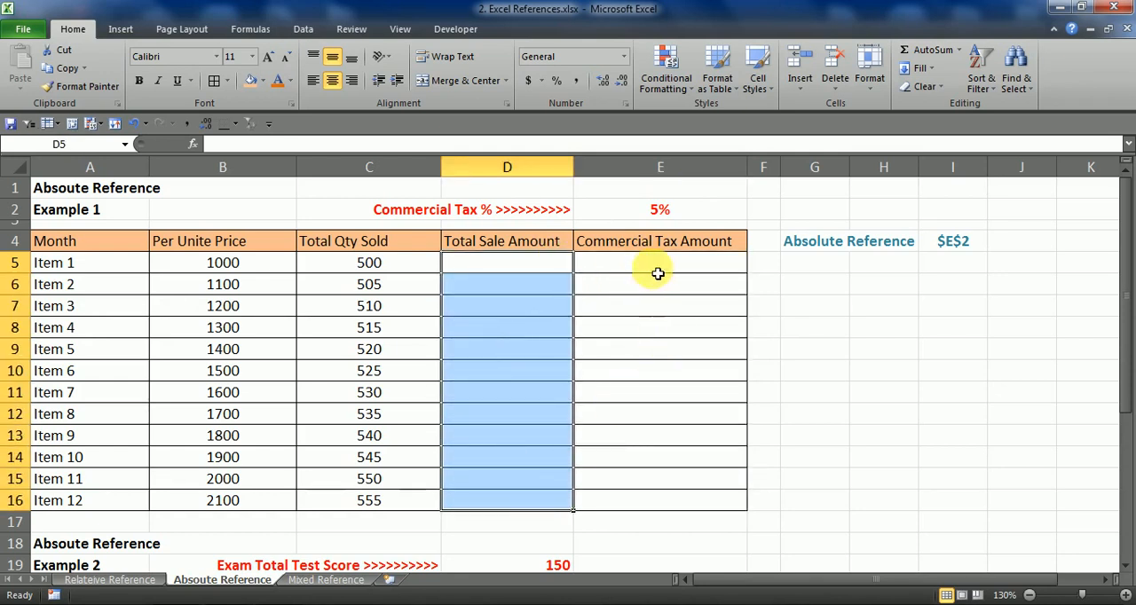
left_click_drag(657, 270, 635, 511)
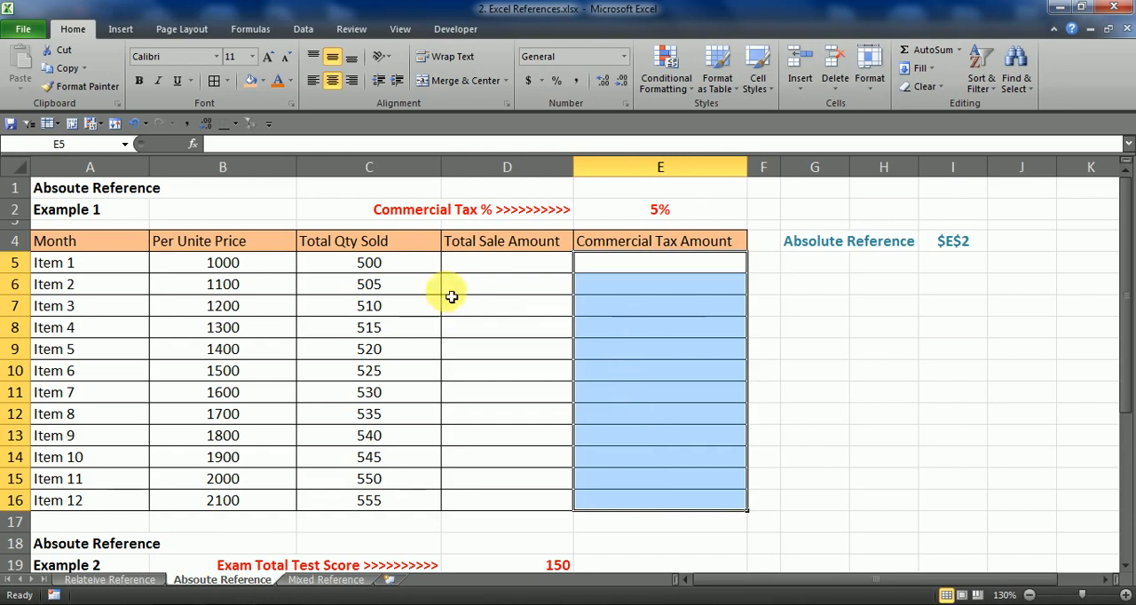
Enter =B5*C5 in D5 to multiply Item 1's unit price by its quantity sold
left_click(483, 263)
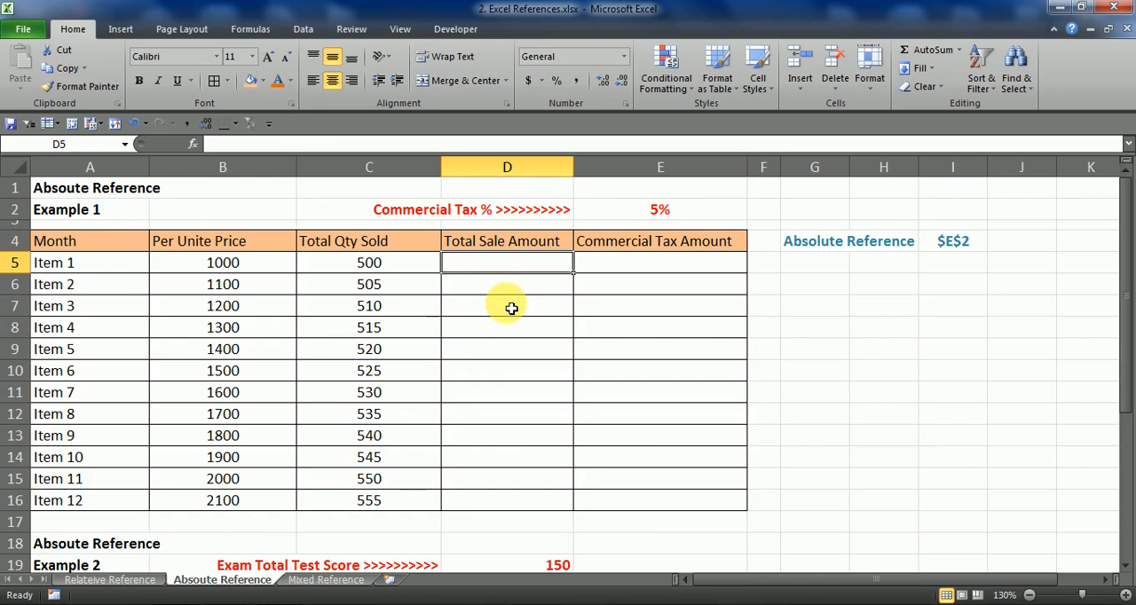
type("=")
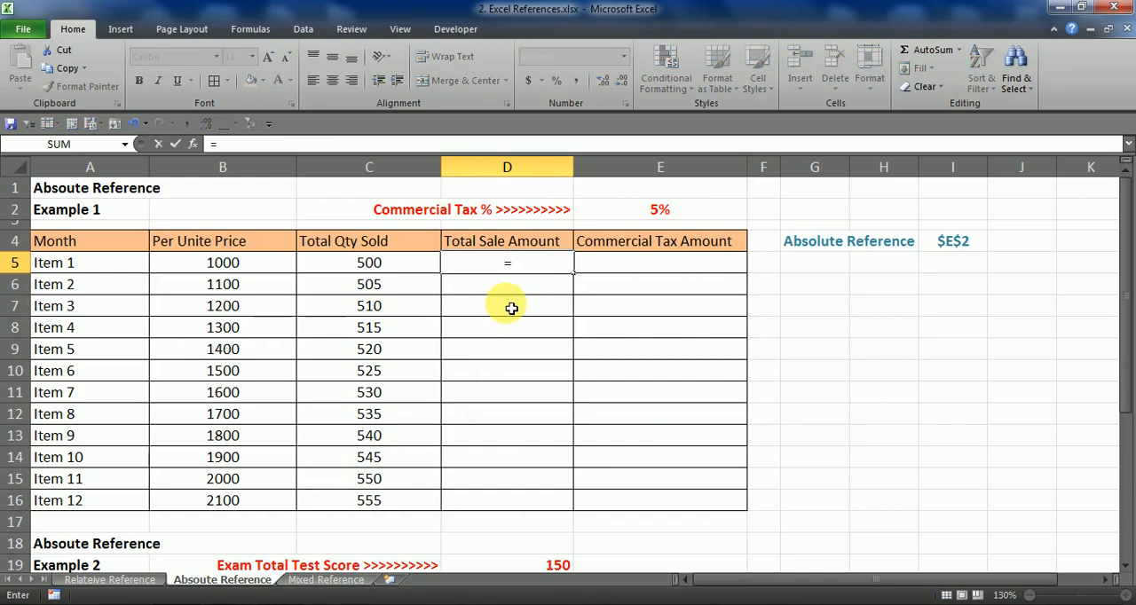
key("Left")
key("Left")
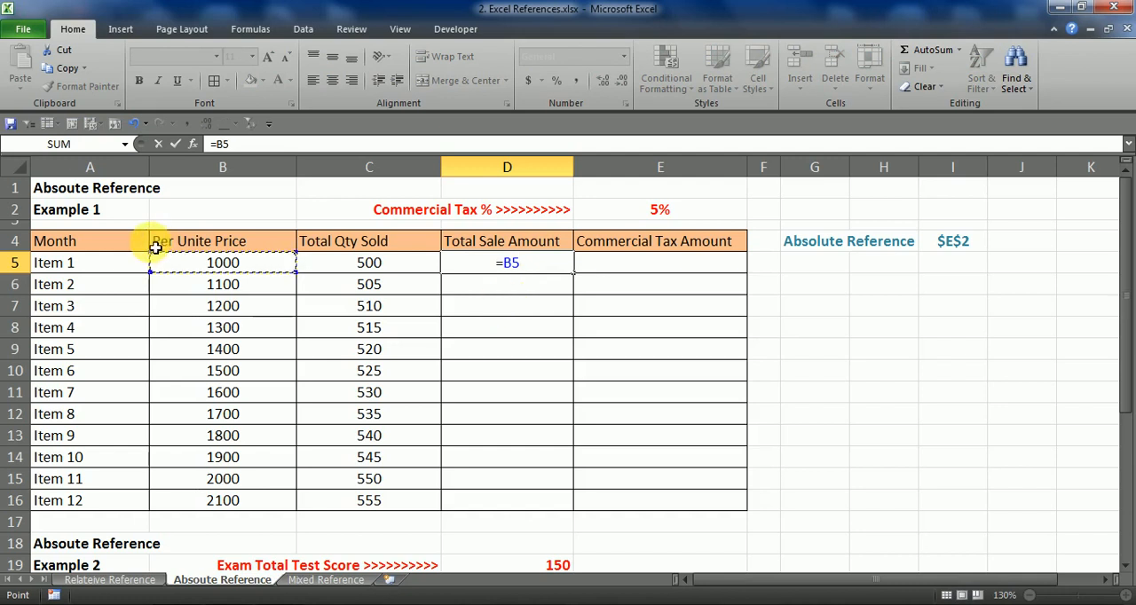
type("*")
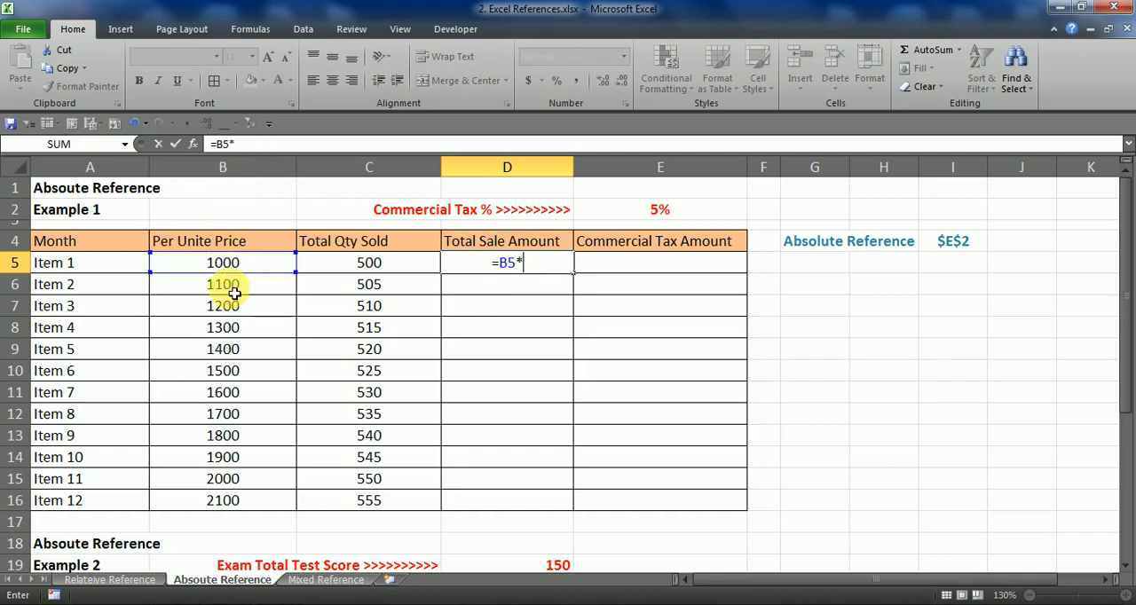
left_click(368, 268)
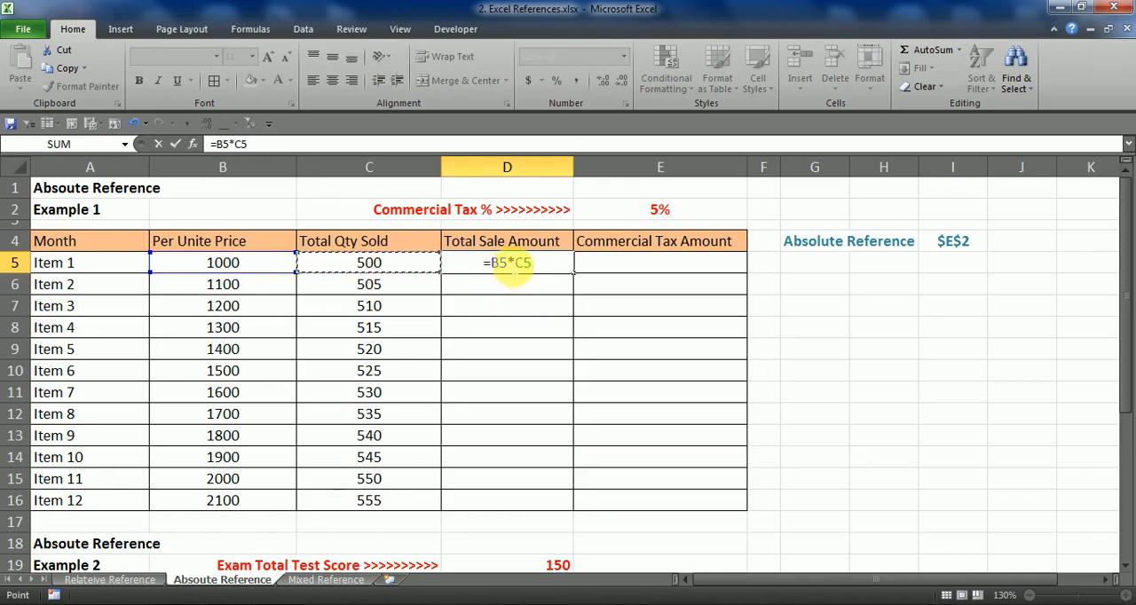
double_click(522, 264)
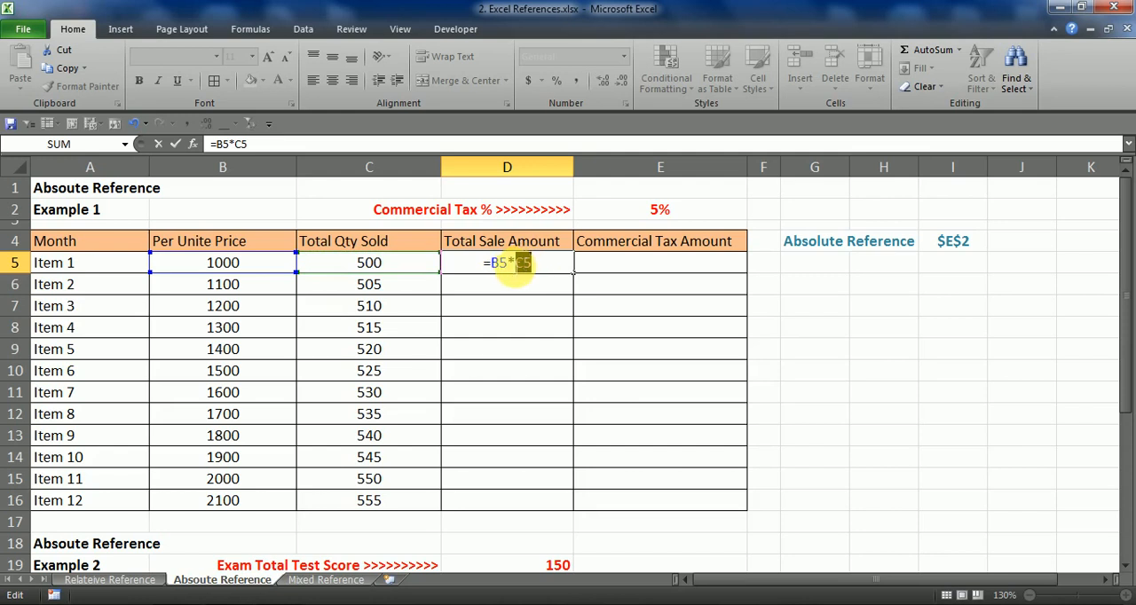
Confirm the Total Sale Amount formula in D5 and copy it down through D16
left_click_drag(493, 264, 506, 501)
key("Return")
left_click(563, 269)
Check the cell references in D16's formula and review the Total Sale Amount column and the tax rate in E2
double_click(497, 500)
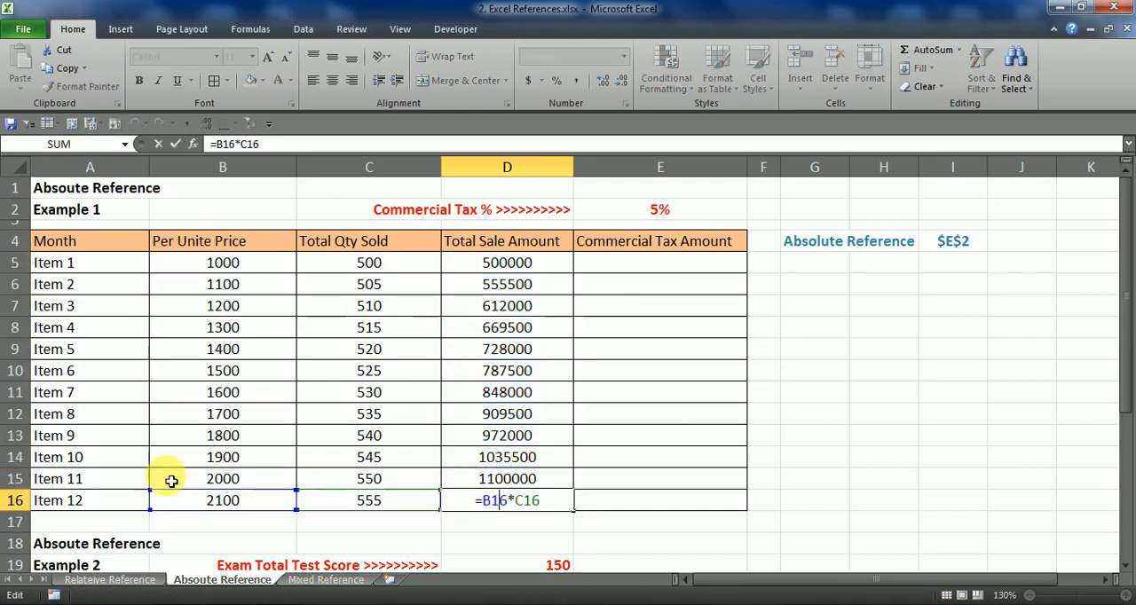
key("Escape")
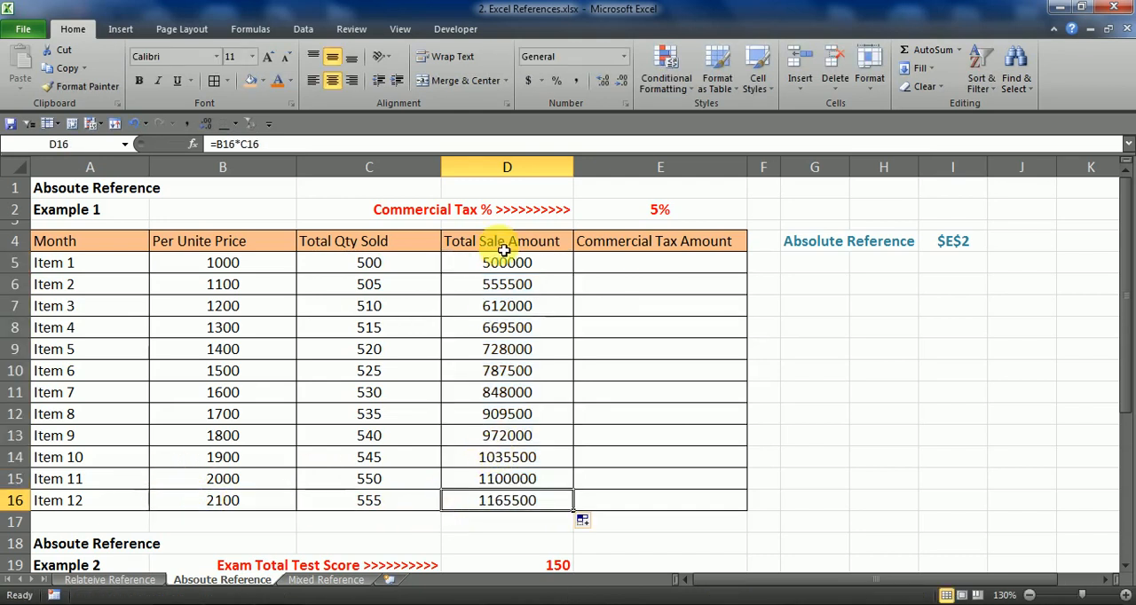
left_click_drag(499, 238, 468, 503)
left_click(502, 414)
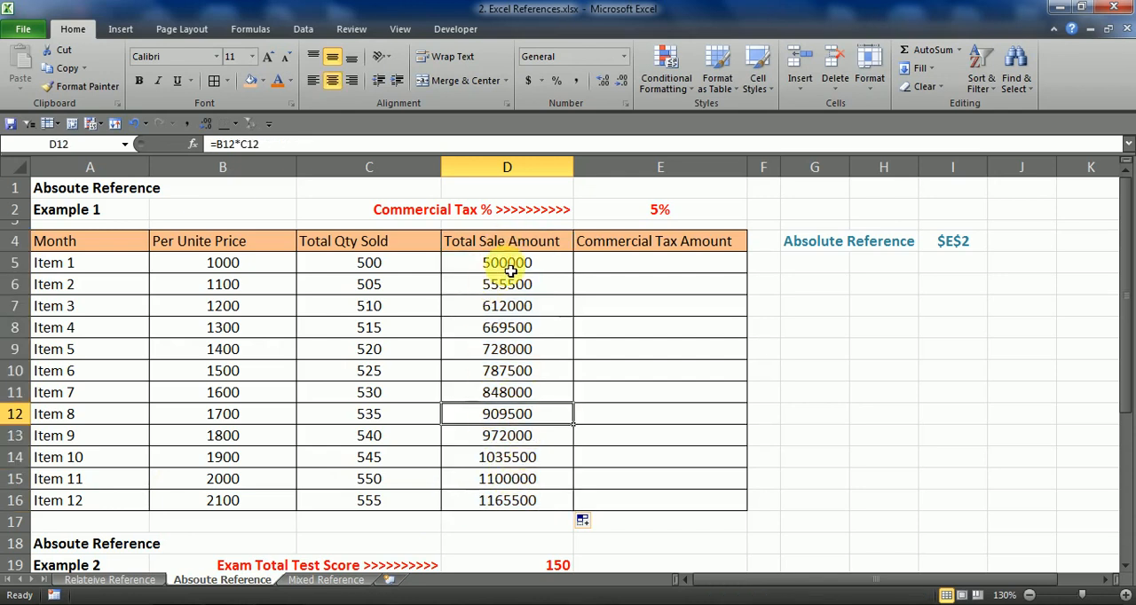
left_click(120, 269)
left_click(464, 284)
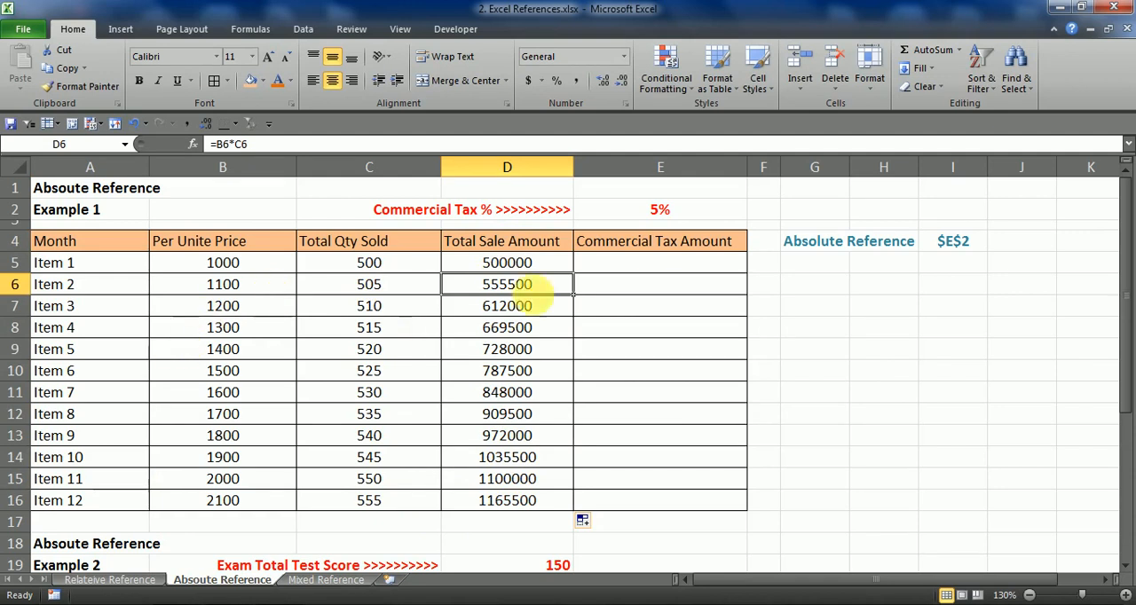
left_click(637, 215)
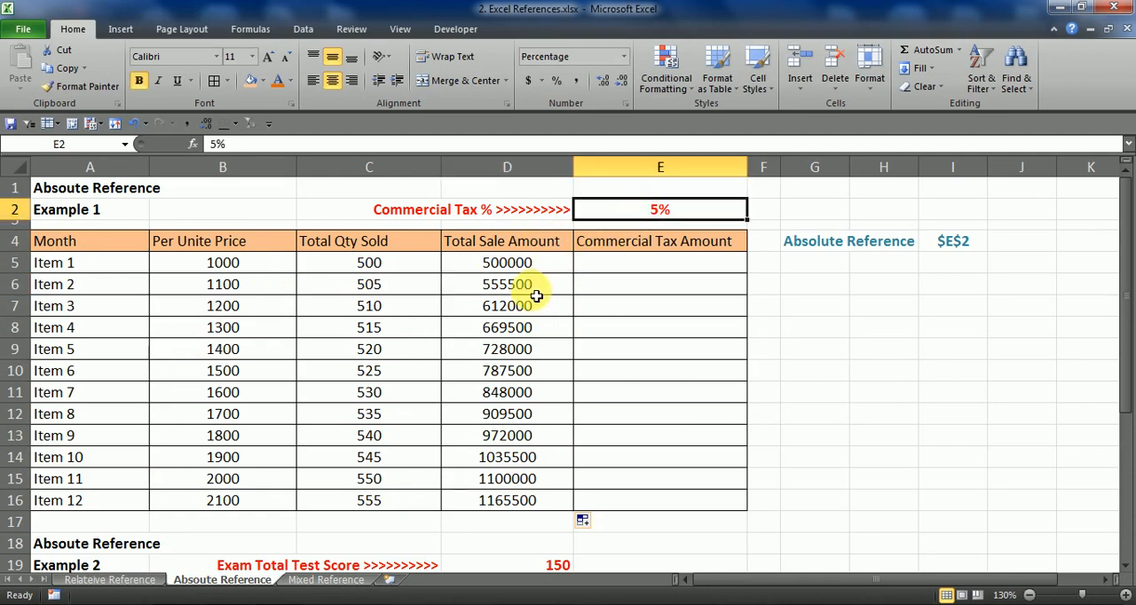
Build the formula =D5*E2 in E5 to calculate Item 1's Commercial Tax Amount
left_click_drag(541, 271, 641, 270)
left_click(642, 270)
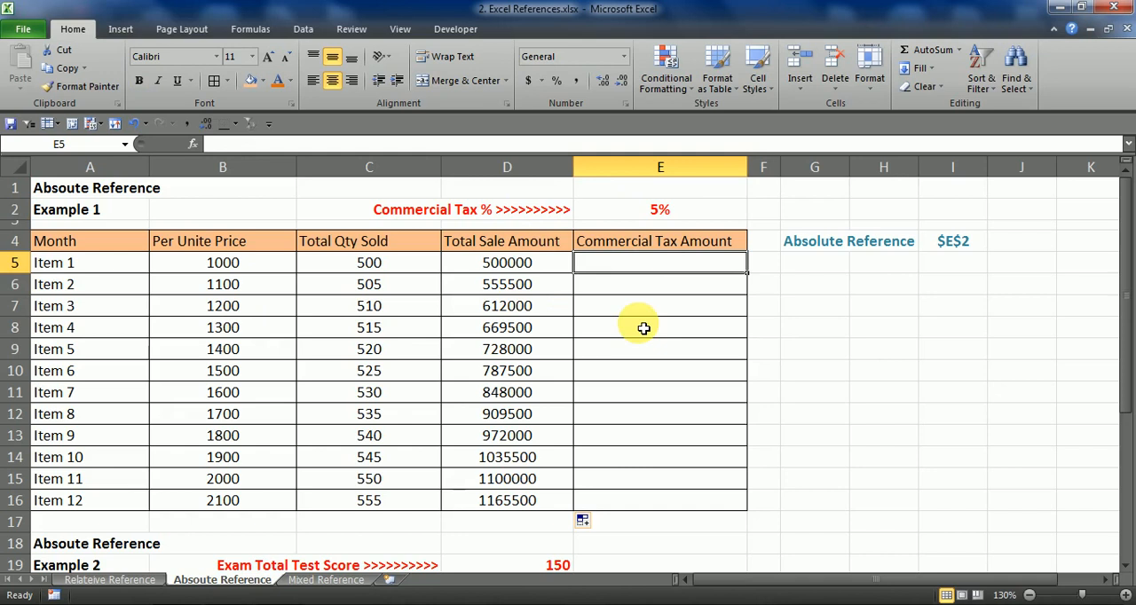
type("=")
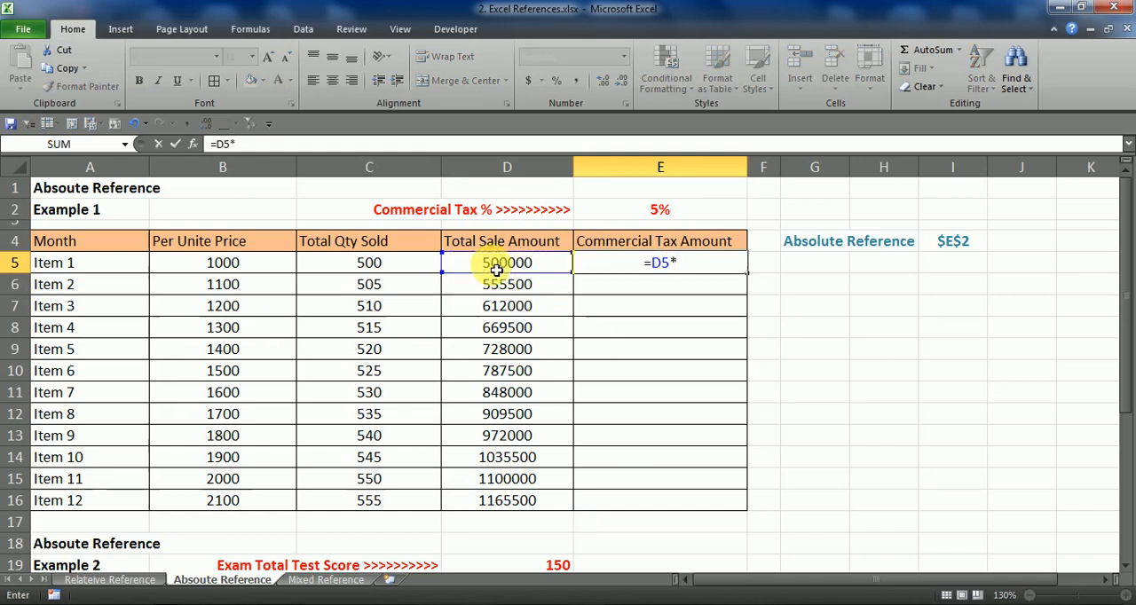
left_click(672, 220)
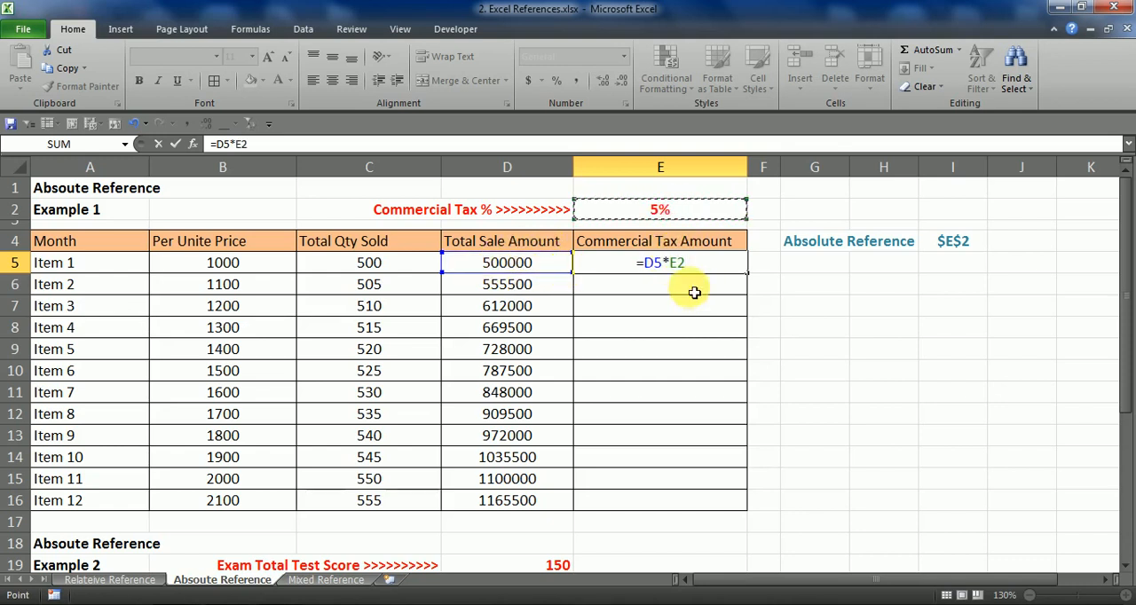
Try shifting the D5 and E2 references in E5's formula to other cells in their columns, and restore =D5*E2
left_click_drag(733, 276, 642, 269)
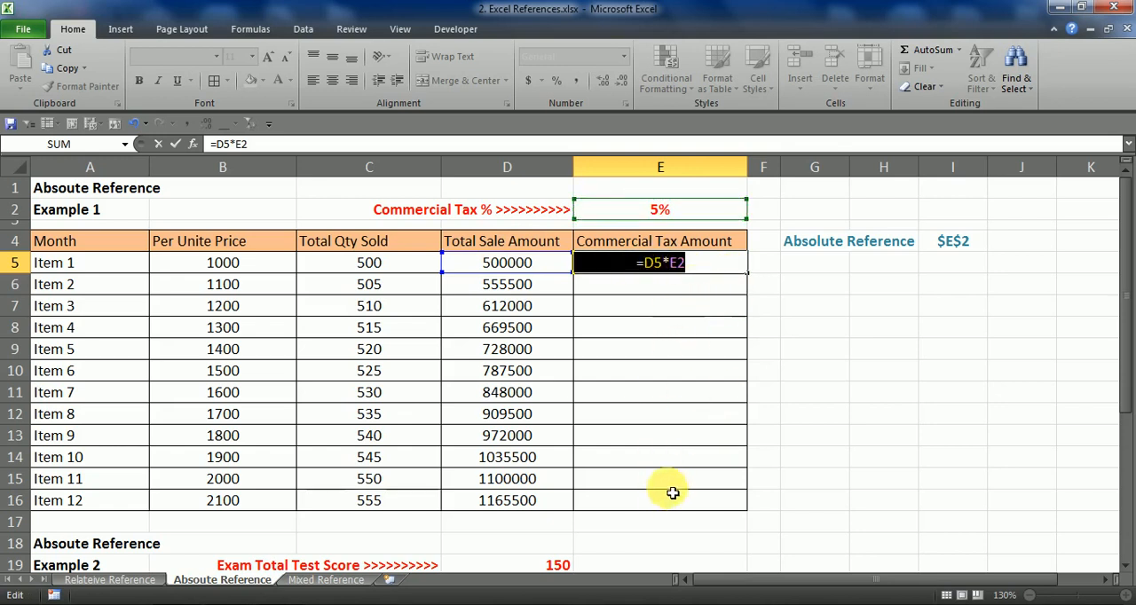
left_click(523, 305)
left_click(524, 349)
left_click(524, 457)
left_click(535, 327)
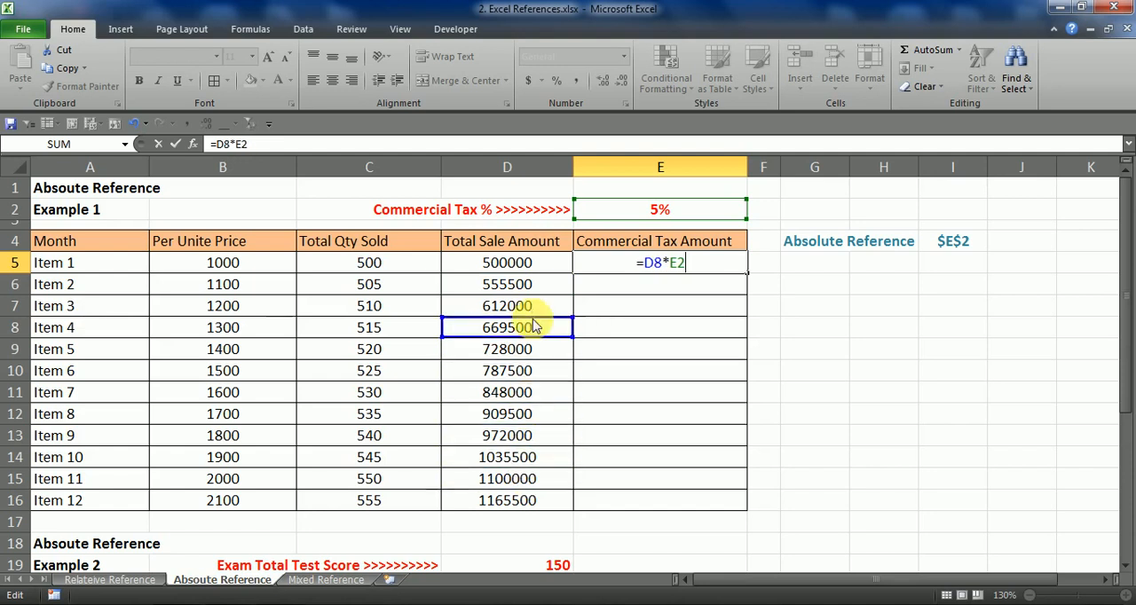
left_click(538, 264)
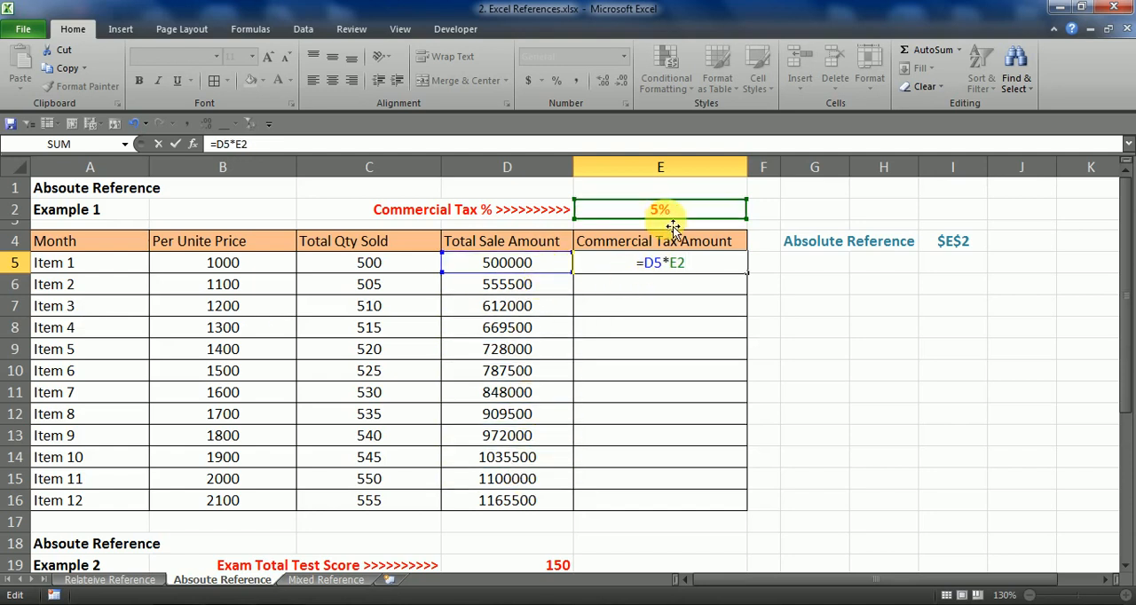
left_click(679, 286)
left_click(666, 351)
left_click(662, 194)
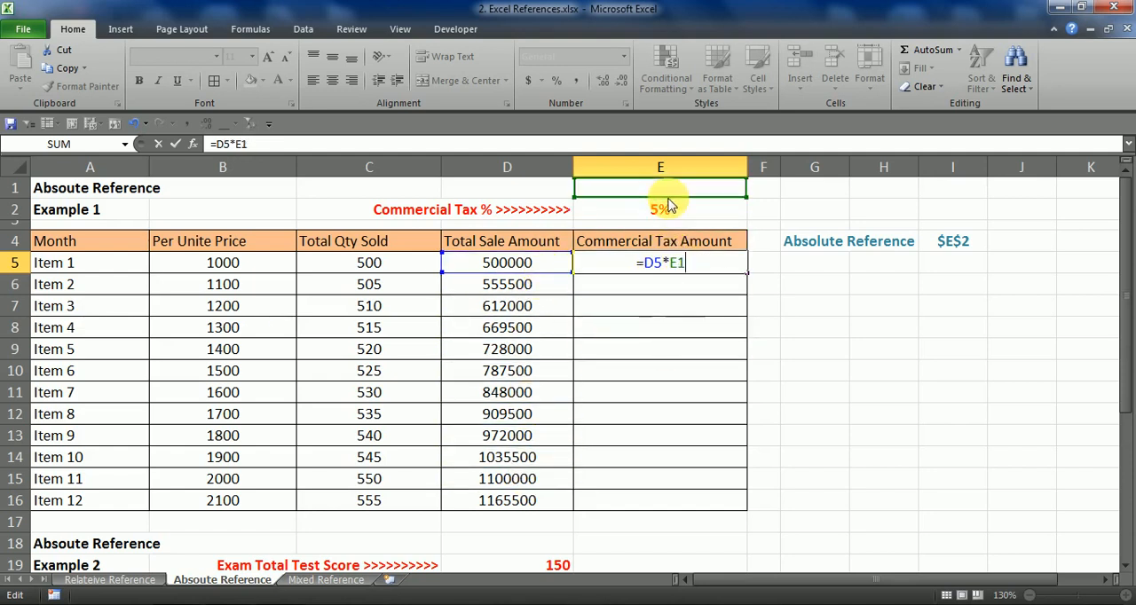
left_click(682, 215)
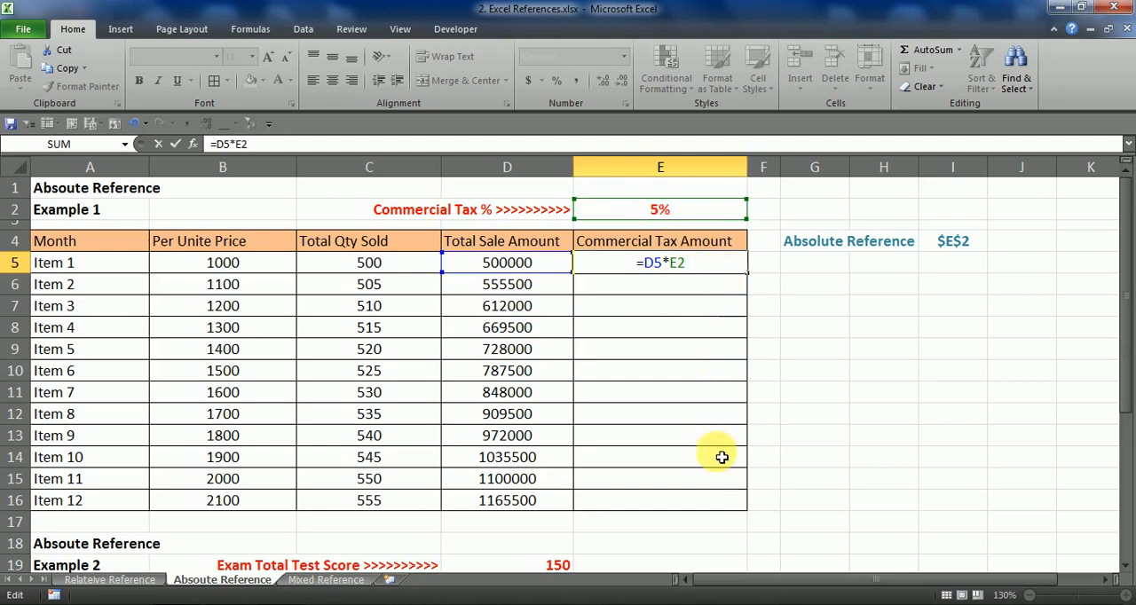
Make the tax rate reference absolute so E5 contains =D5*$E$2, and copy the formula down through E16
mouse_move(694, 219)
left_mouse_down()
mouse_move(695, 345)
mouse_move(705, 216)
left_mouse_up()
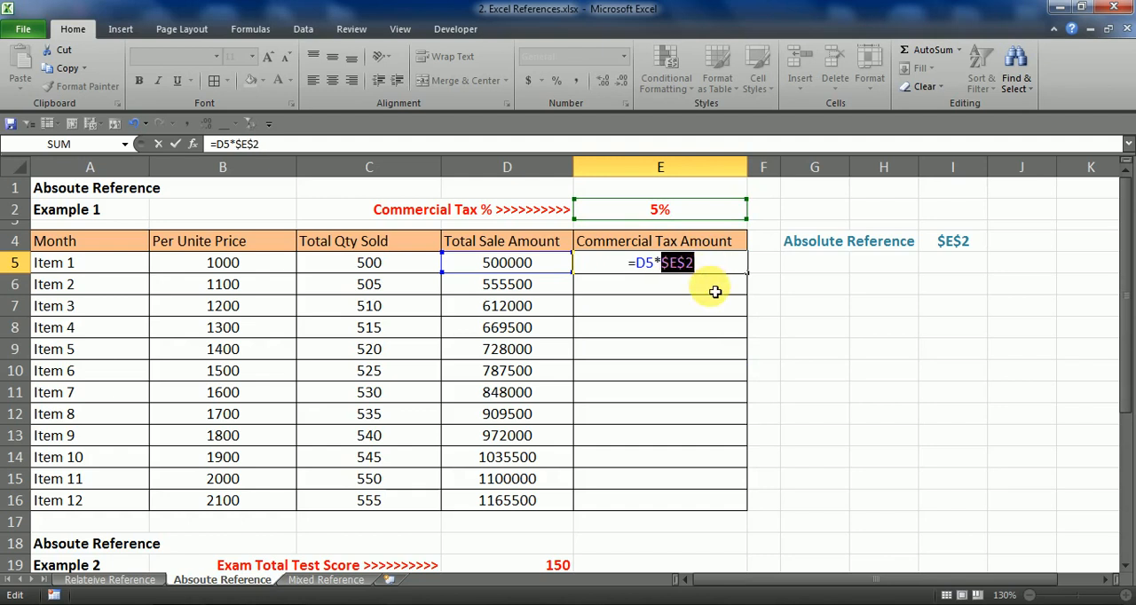
key("ctrl+Return")
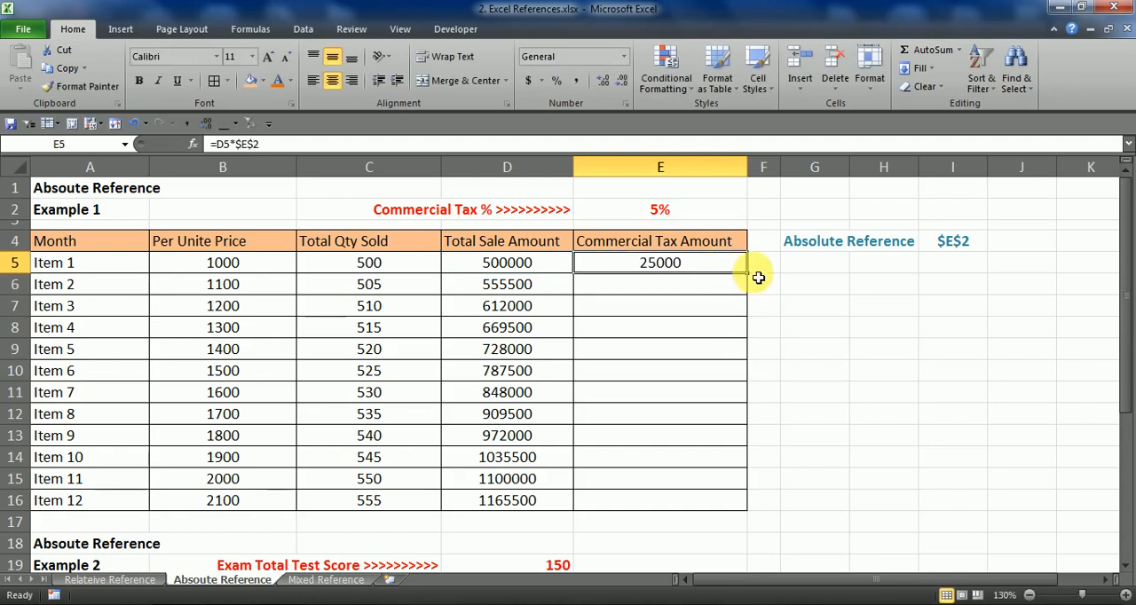
left_click_drag(748, 272, 736, 502)
Check which cells the copied Commercial Tax Amount formulas in E15 and E16 reference
left_click(721, 487)
key("F2")
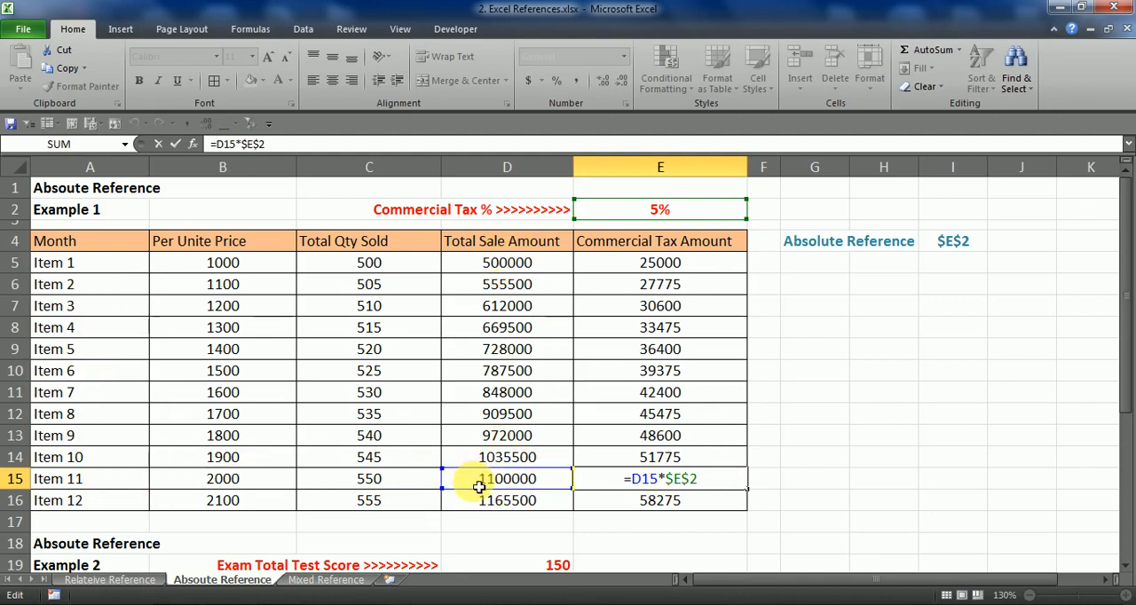
key("ctrl+Return")
double_click(654, 500)
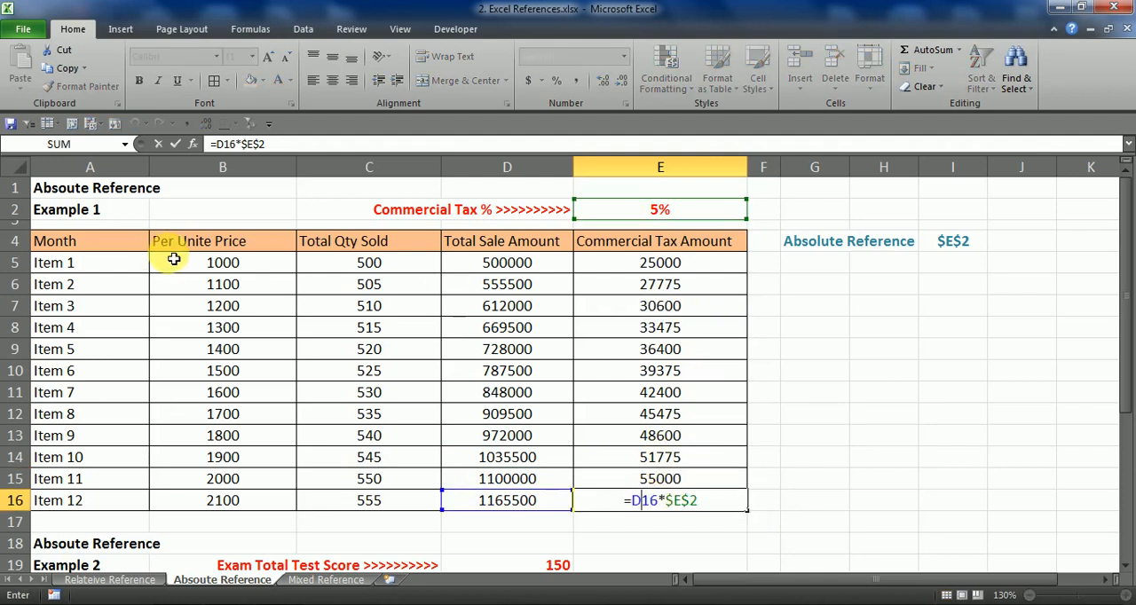
key("ctrl+Return")
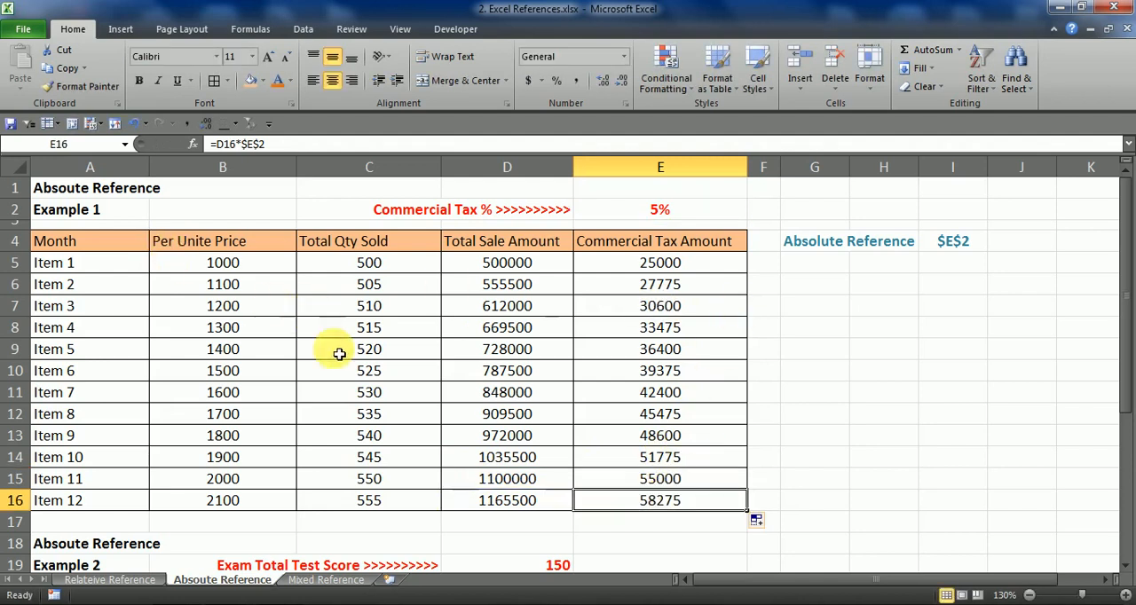
Set the Commercial Tax % in E2 to 6%
left_click(655, 211)
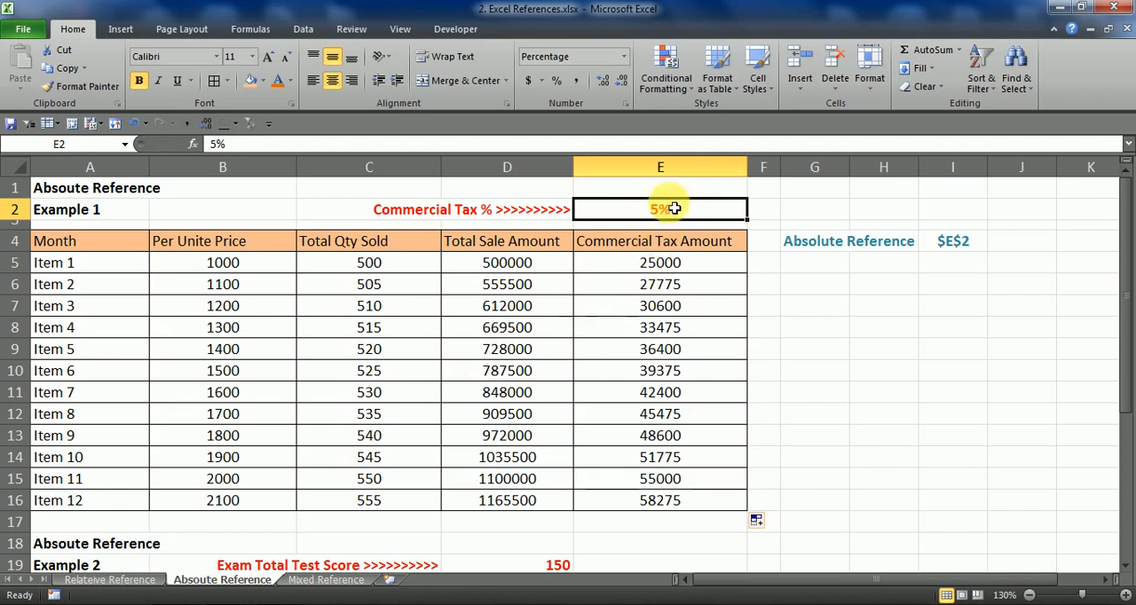
left_click(217, 143)
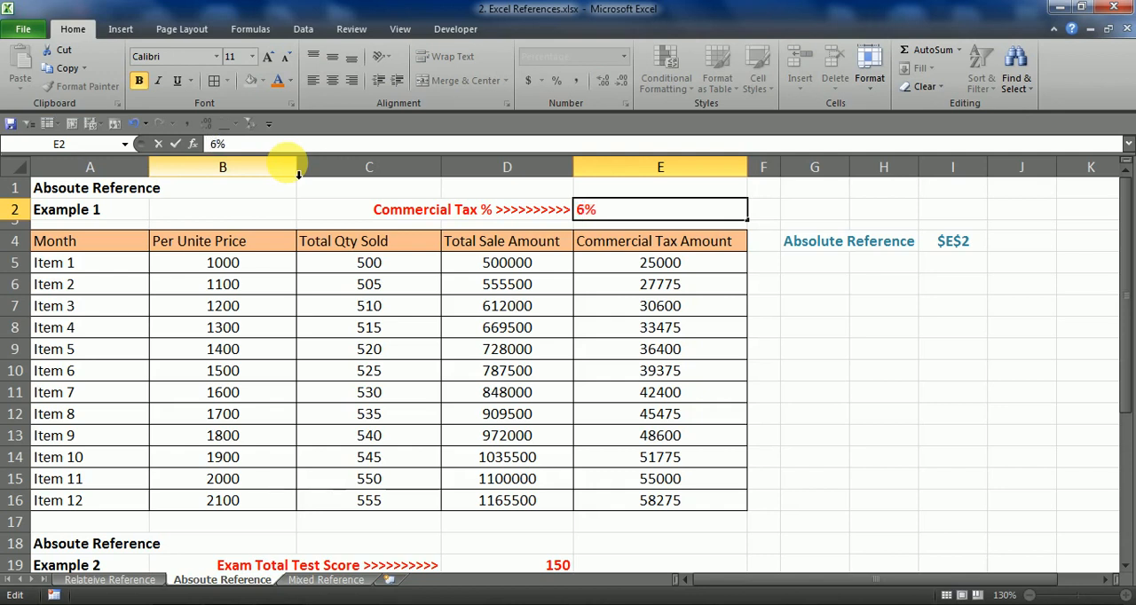
key("Return")
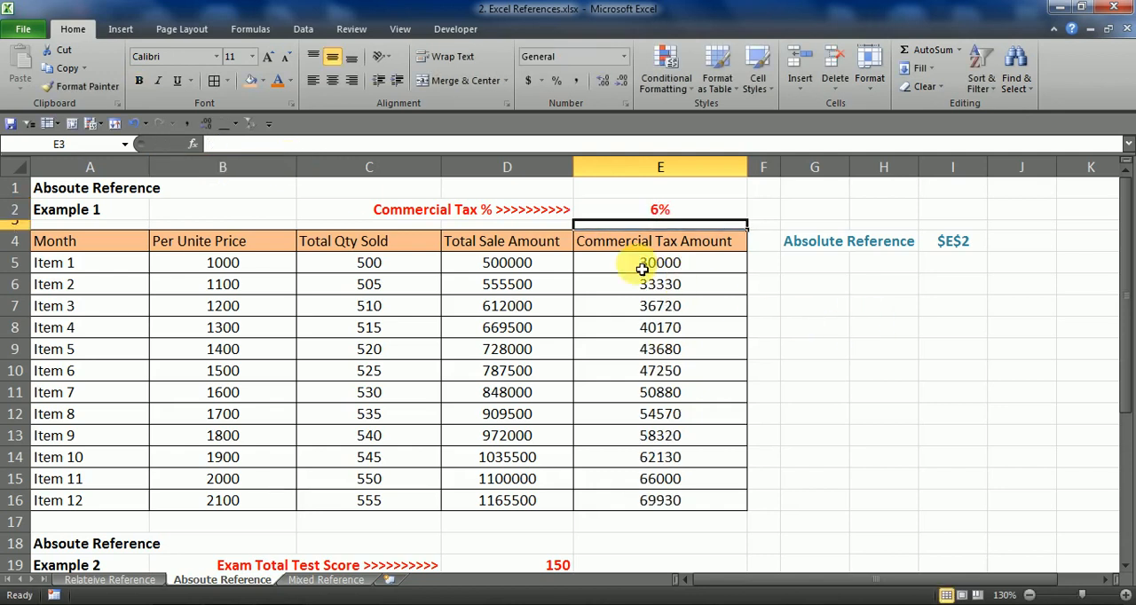
Review the item table and the Commercial Tax Amount results in E5:E16
left_click_drag(103, 274, 608, 499)
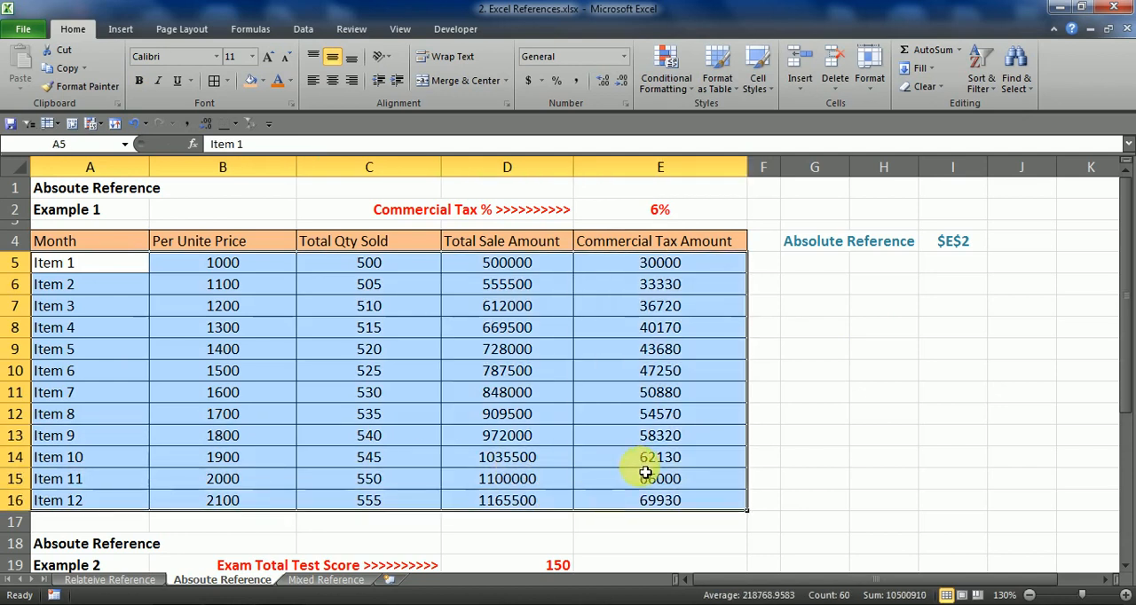
left_click(642, 495)
left_click_drag(635, 273, 677, 507)
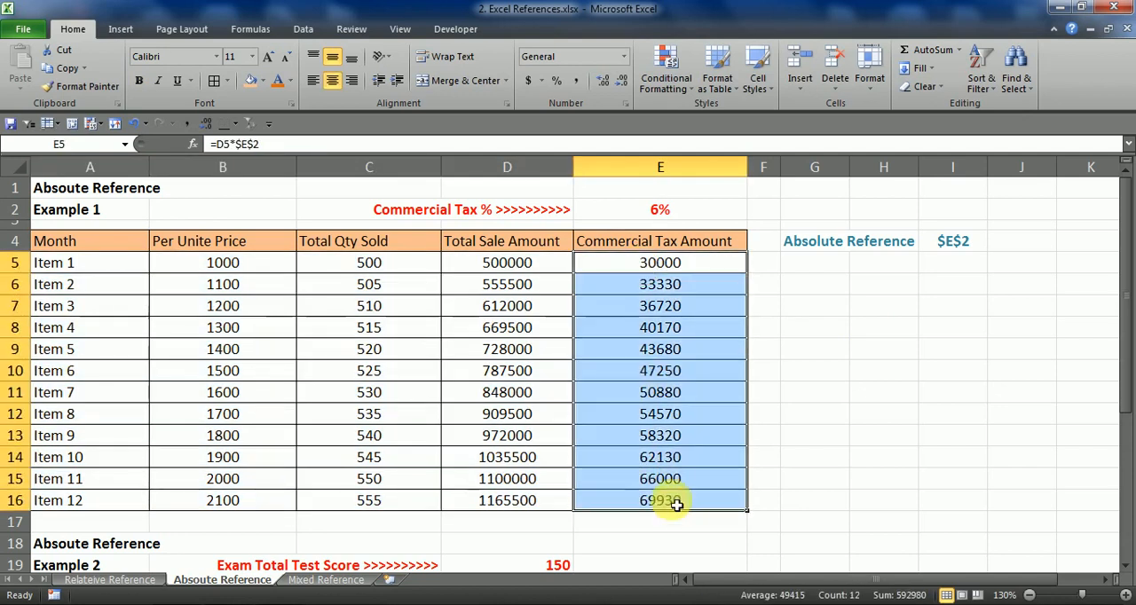
left_click(649, 259)
Set the Commercial Tax % in E2 to 3.5%
left_click(655, 213)
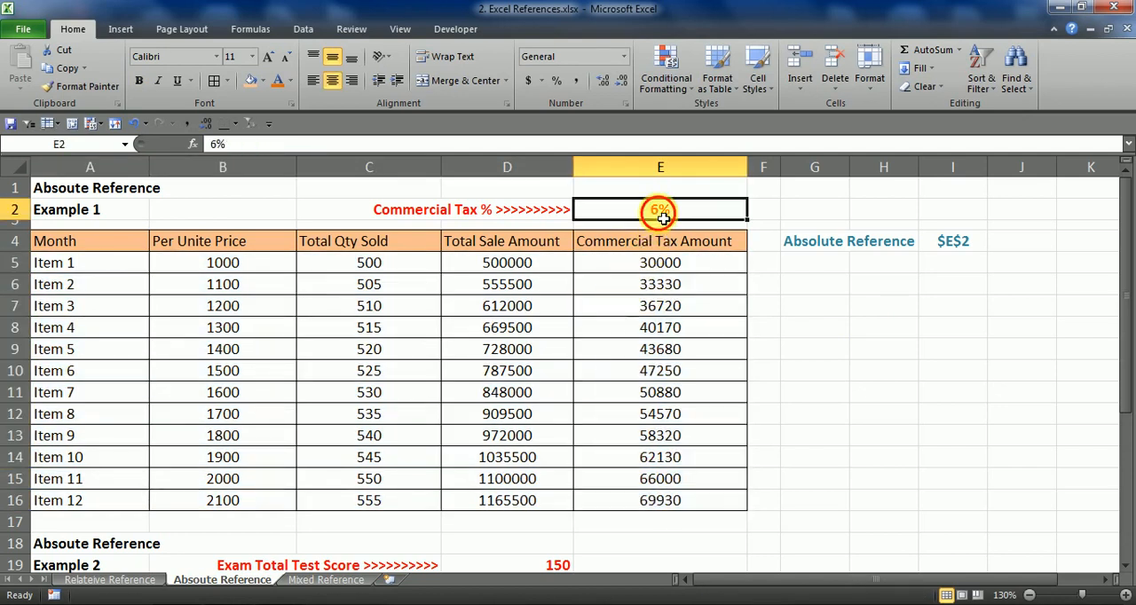
left_click(218, 145)
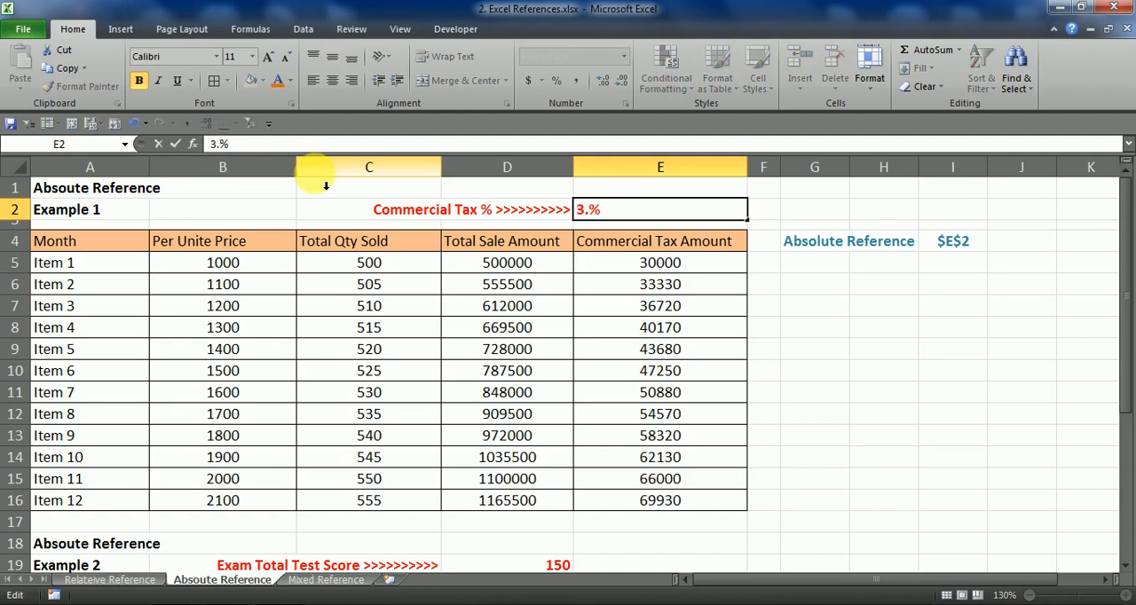
type("3.5")
key("Return")
Check the Commercial Tax Amount formulas in E8, E11 and E16 and review the amounts beside the Absolute Reference note
left_click(674, 392)
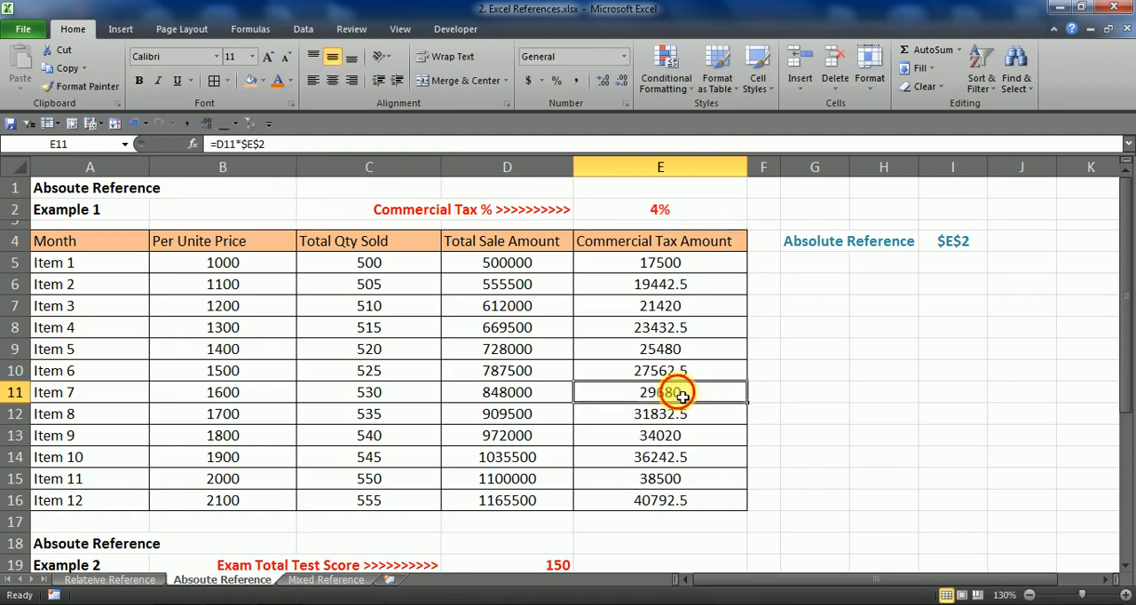
left_click(676, 499)
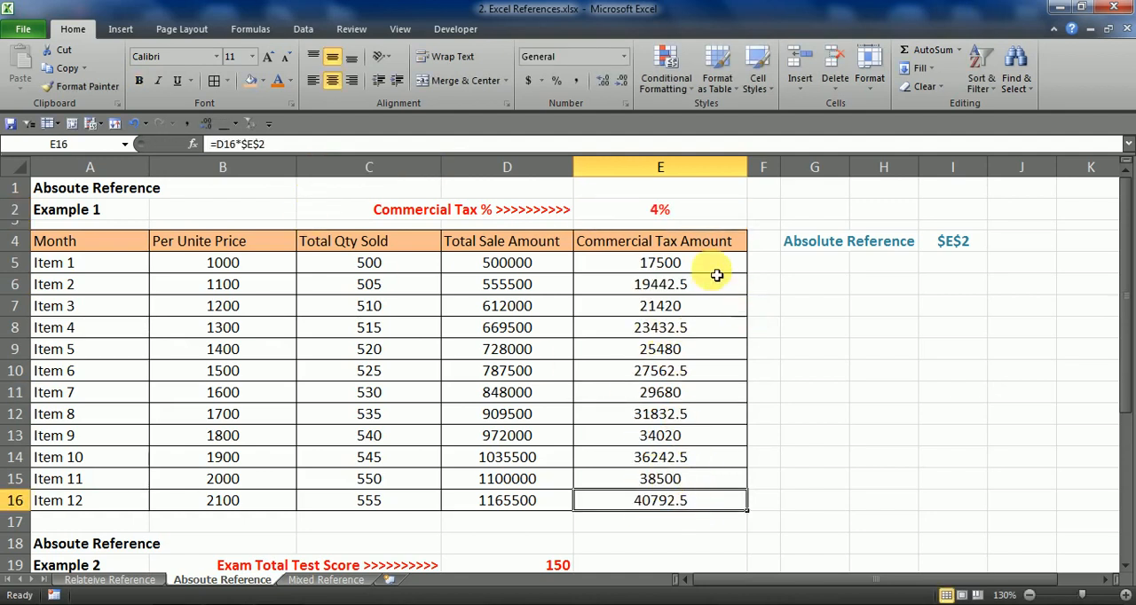
left_click_drag(633, 270, 530, 506)
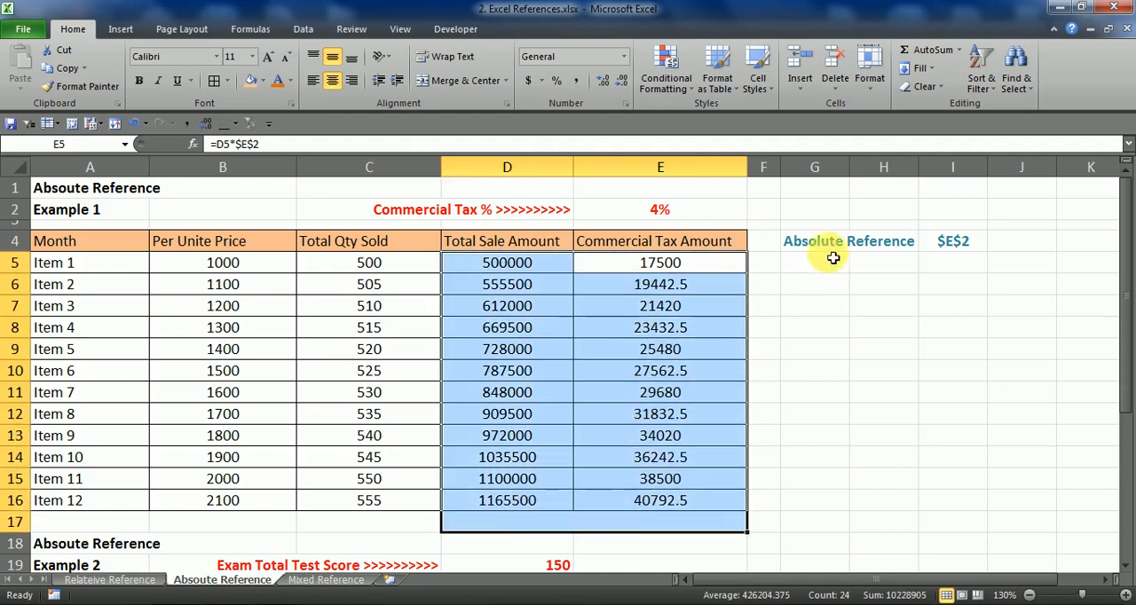
left_click(800, 239)
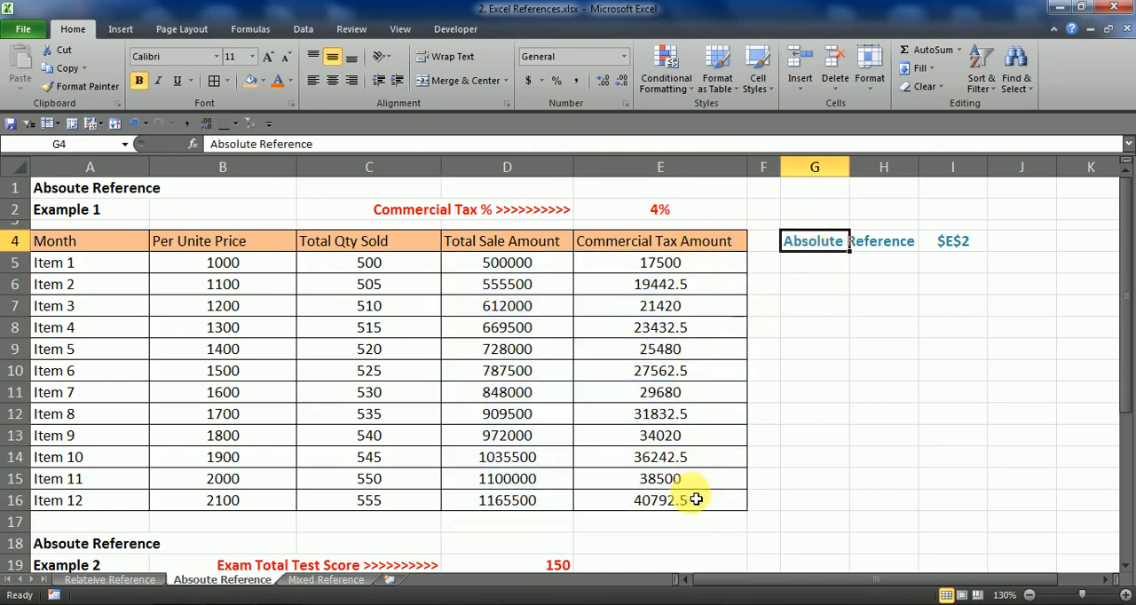
left_click_drag(553, 271, 636, 505)
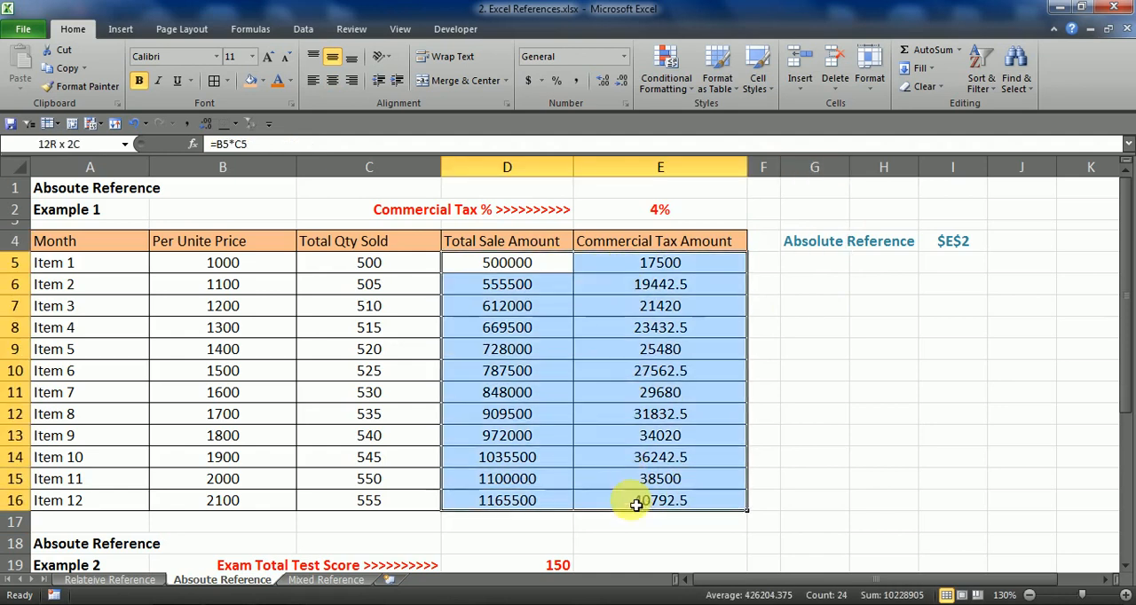
left_click(652, 335)
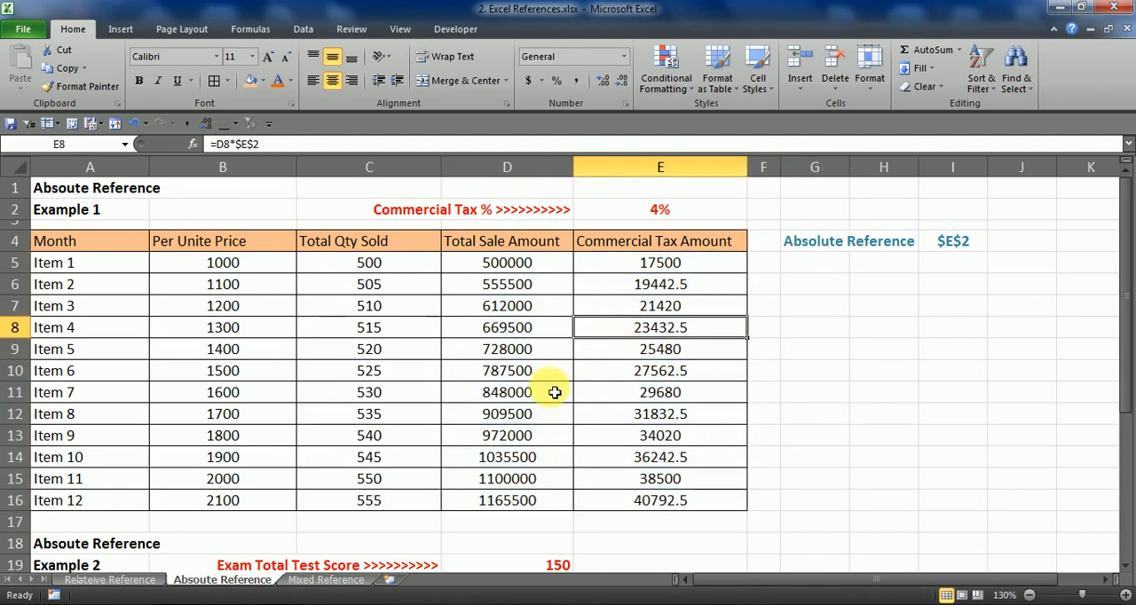
Find the Example 2 table on the sheet and look over its student list in A22:A29
scroll(447, 387, "down", 3)
scroll(237, 403, "down", 3)
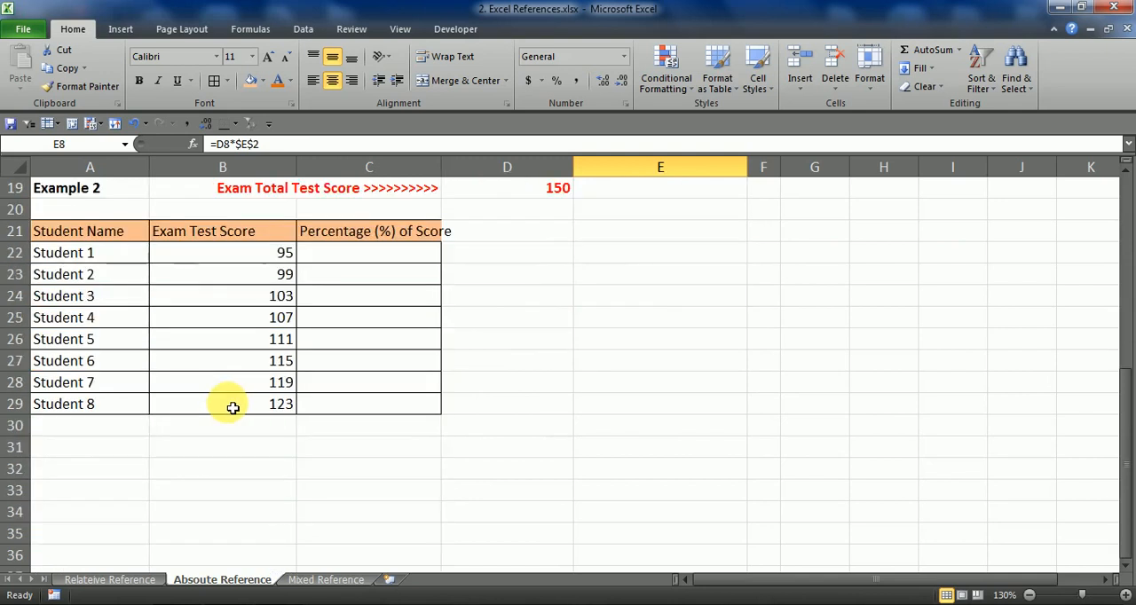
scroll(231, 405, "up", 1)
left_click(109, 321)
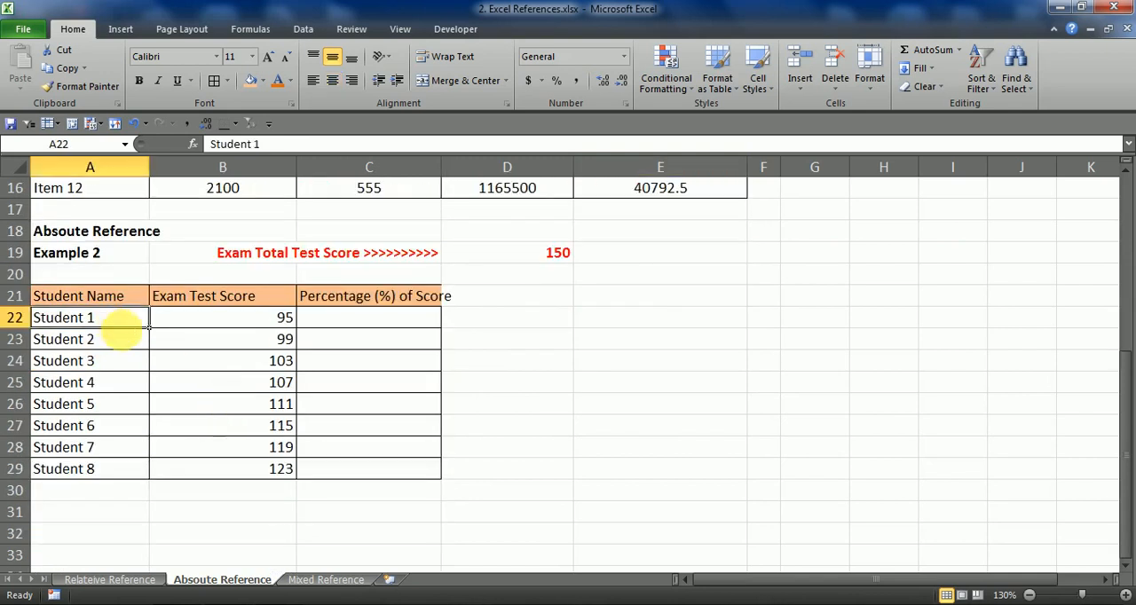
left_click(343, 322)
left_click(107, 325)
left_click_drag(106, 325, 113, 468)
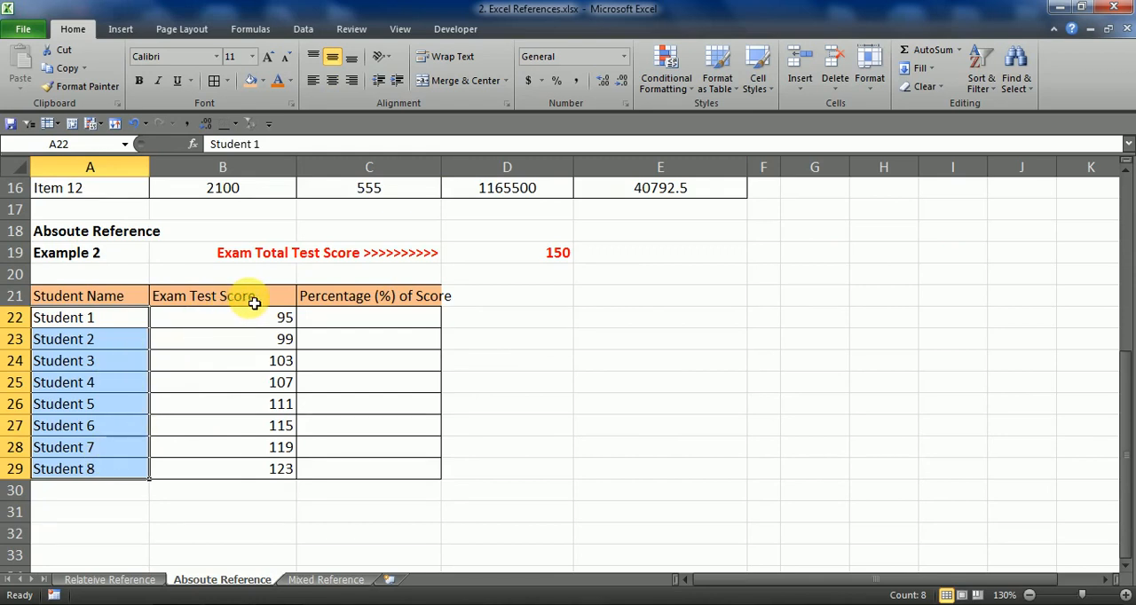
Compare the Exam Test Score values in column B with the Exam Total Test Score in D19
left_click_drag(254, 303, 254, 469)
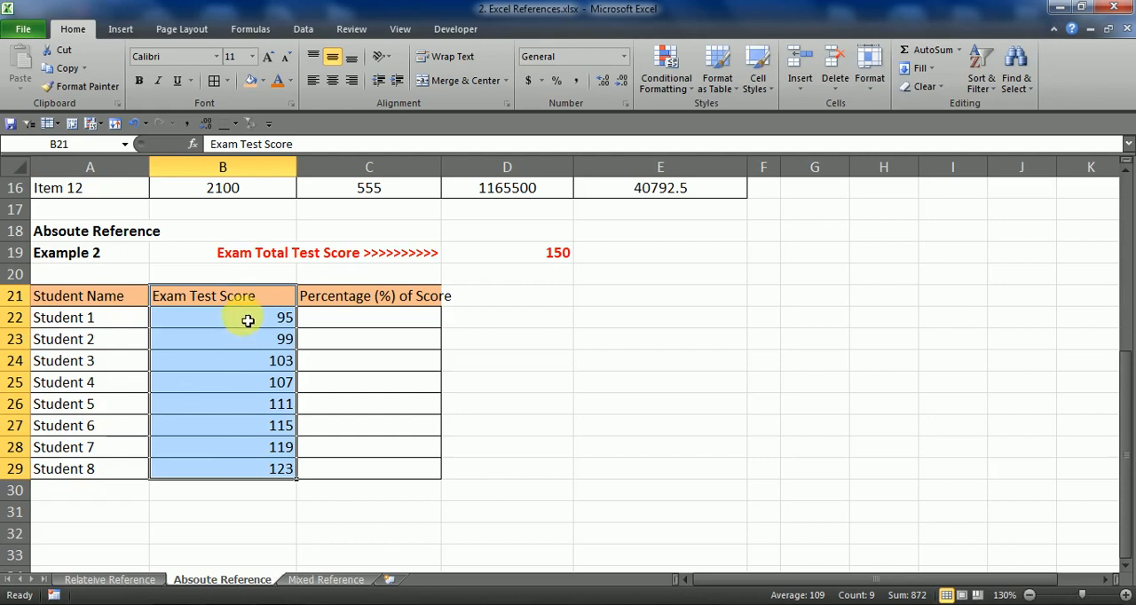
left_click_drag(256, 298, 270, 429)
left_click(258, 391)
left_click(254, 449)
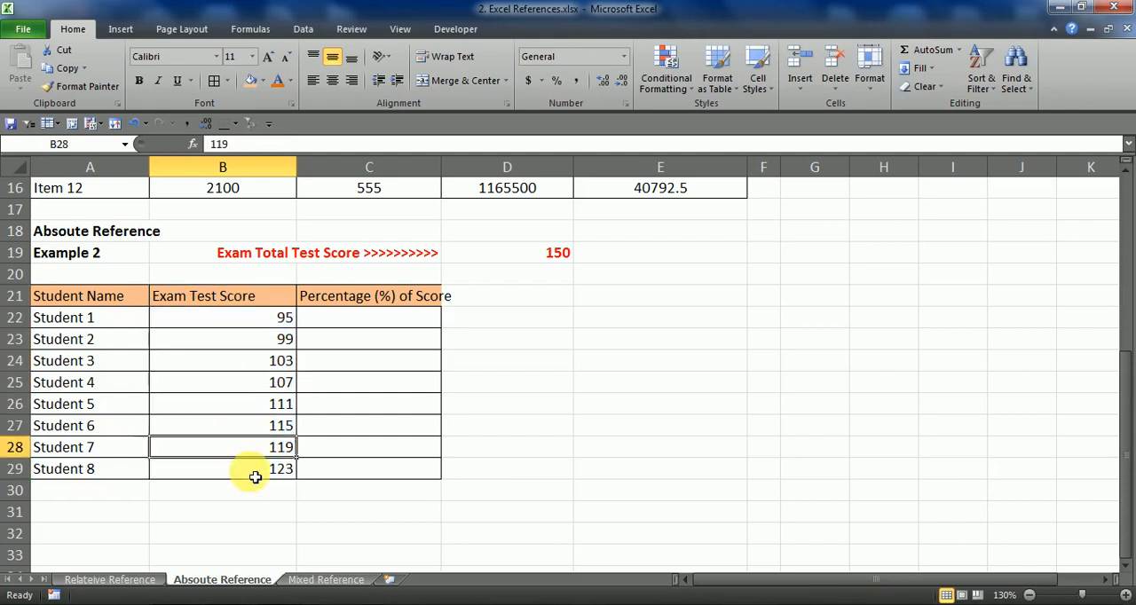
left_click(255, 471)
left_click(246, 407)
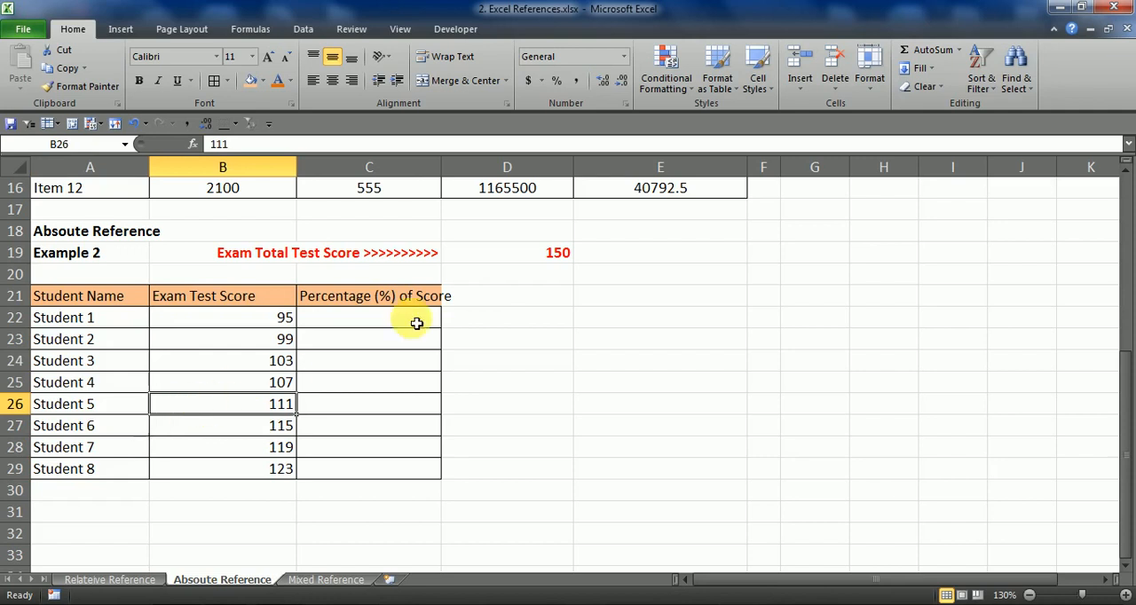
left_click_drag(545, 282, 567, 257)
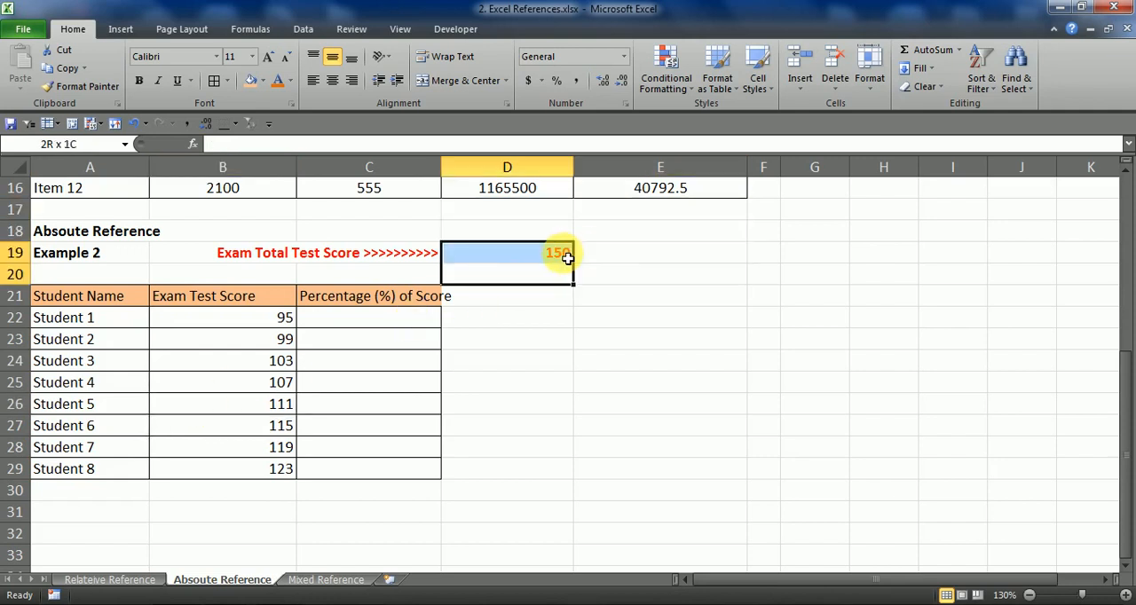
left_click(246, 321)
left_click(251, 383)
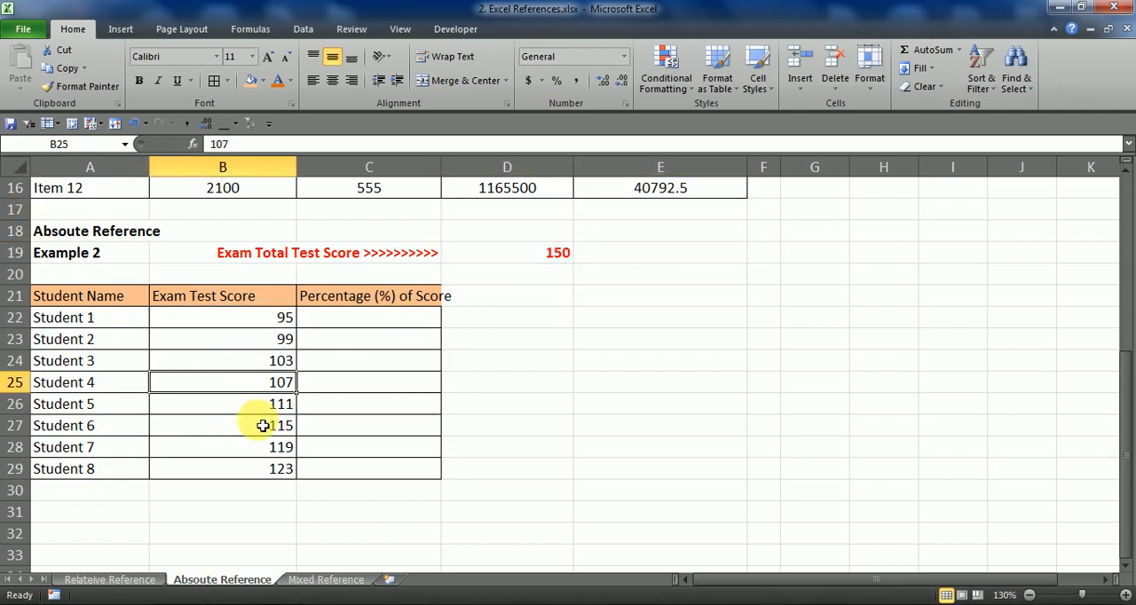
left_click(258, 424)
left_click(251, 454)
left_click(253, 471)
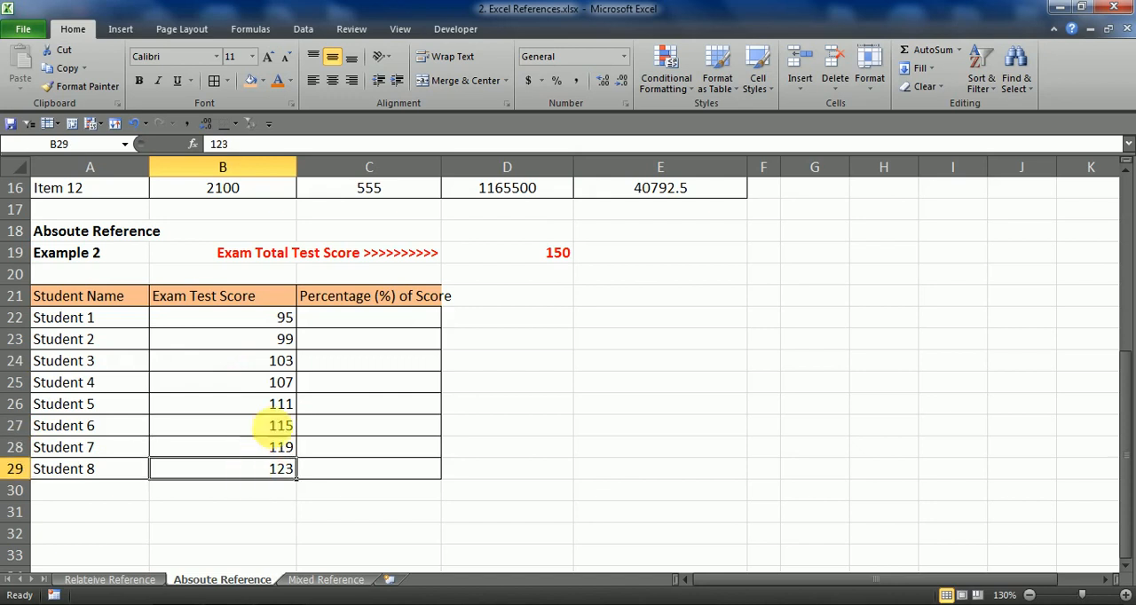
Start Student 1's Percentage (%) of Score formula in C22 as =B22/D19
left_click(362, 318)
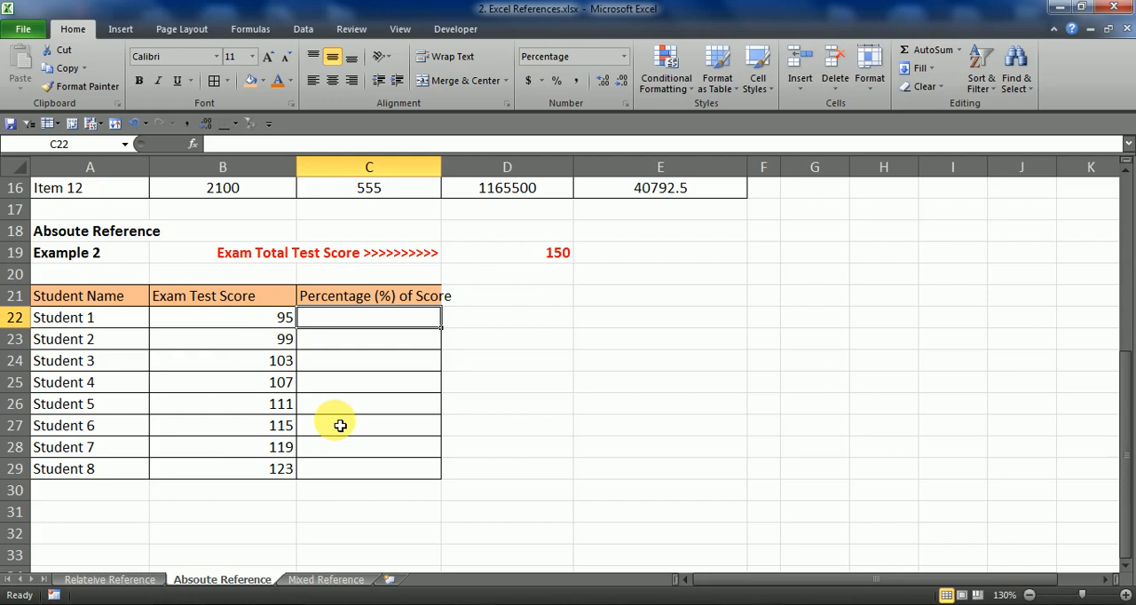
type("=")
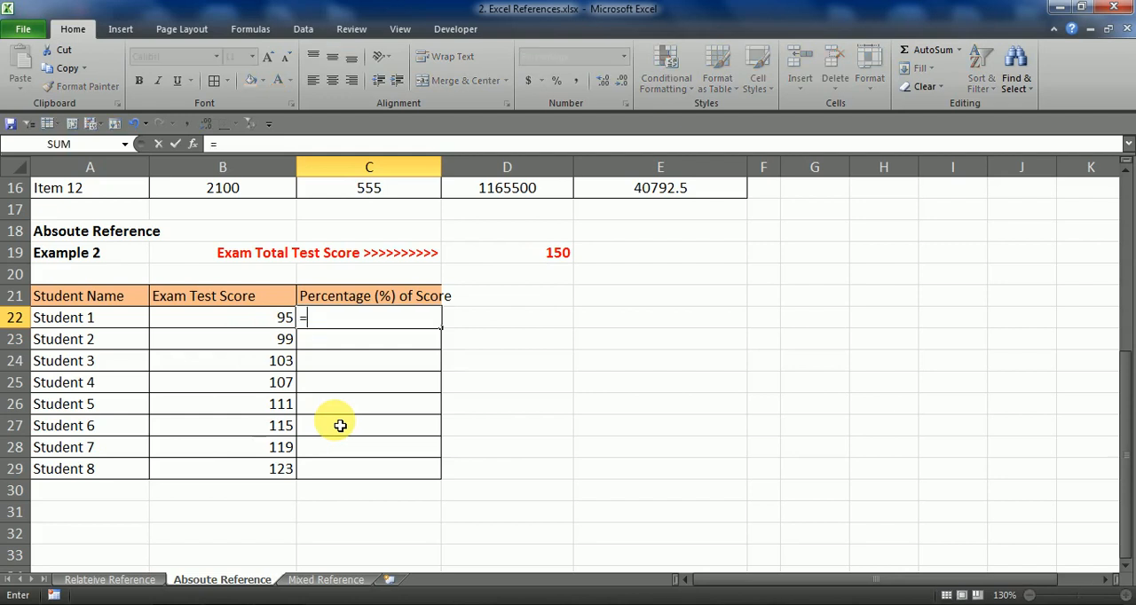
left_click(265, 318)
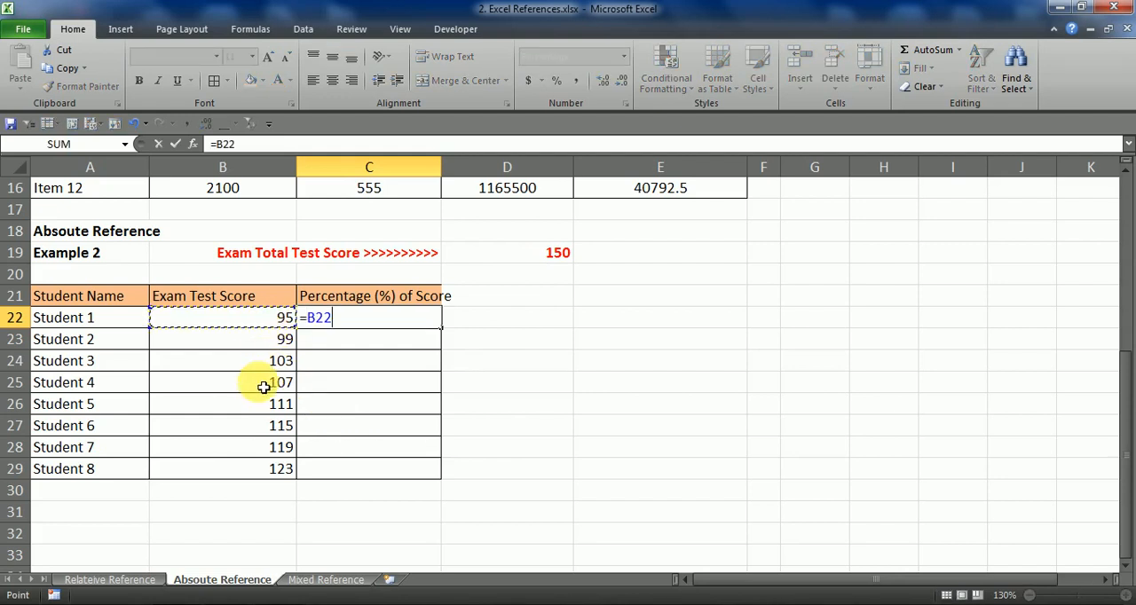
type("/")
left_click(517, 259)
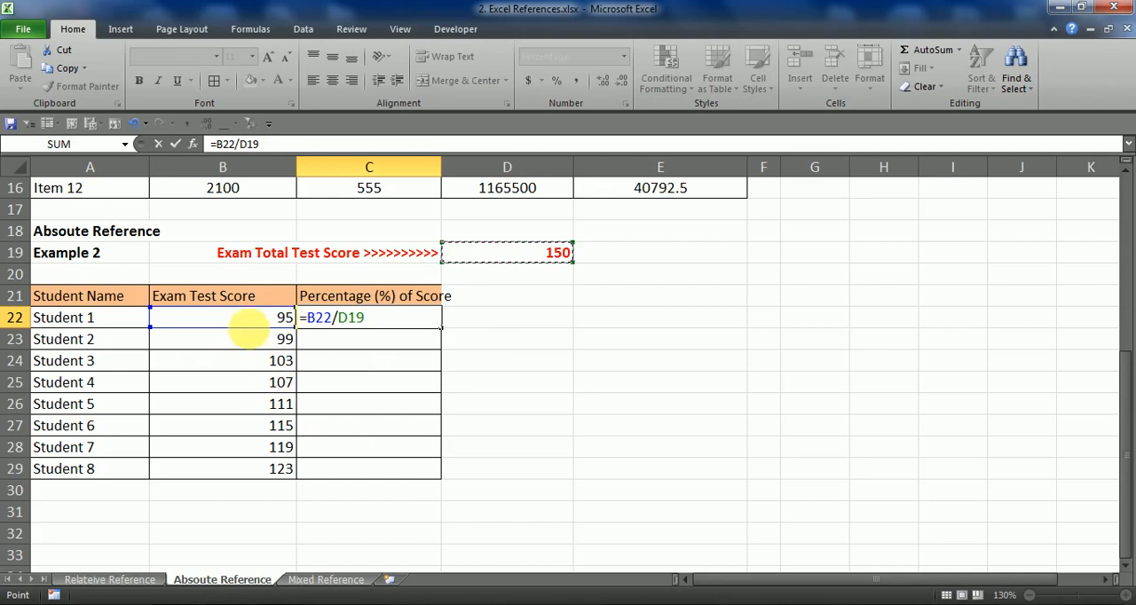
Make the total score reference absolute and enter the C22 formula as =B22/$D$19
mouse_move(251, 336)
left_mouse_down()
mouse_move(279, 362)
mouse_move(240, 401)
mouse_move(246, 477)
mouse_move(270, 328)
left_mouse_up()
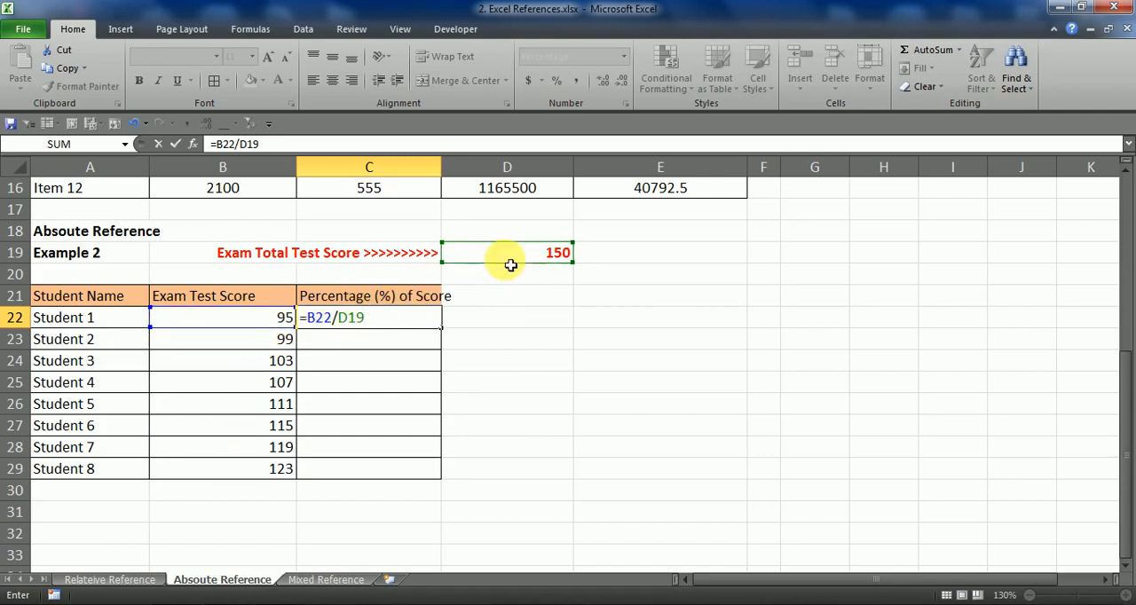
mouse_move(513, 270)
left_mouse_down()
mouse_move(499, 404)
mouse_move(505, 251)
left_mouse_up()
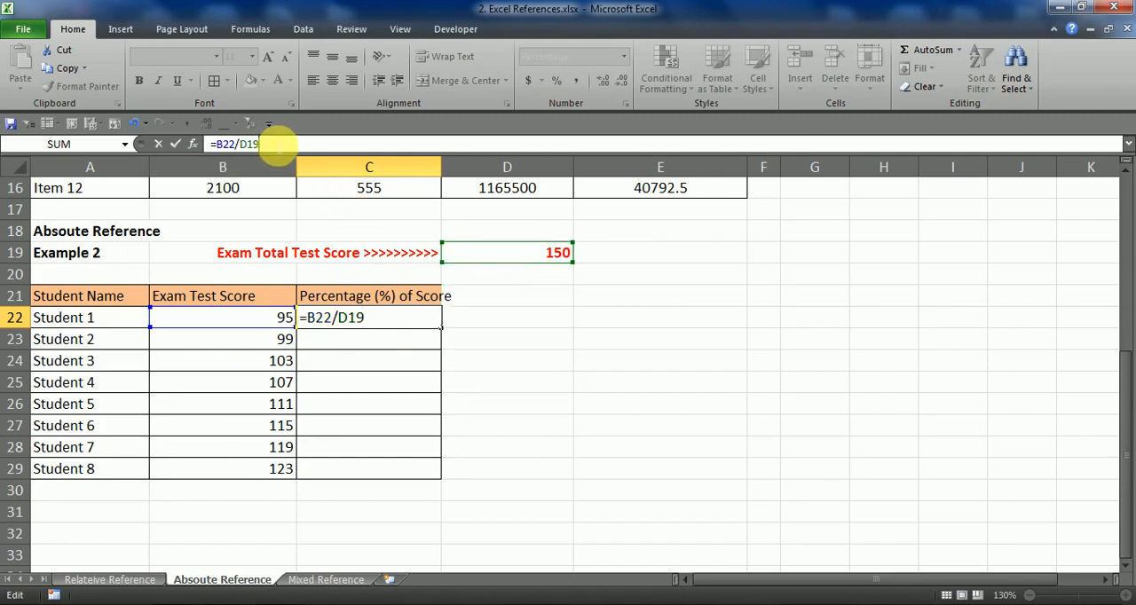
left_click_drag(248, 149, 302, 153)
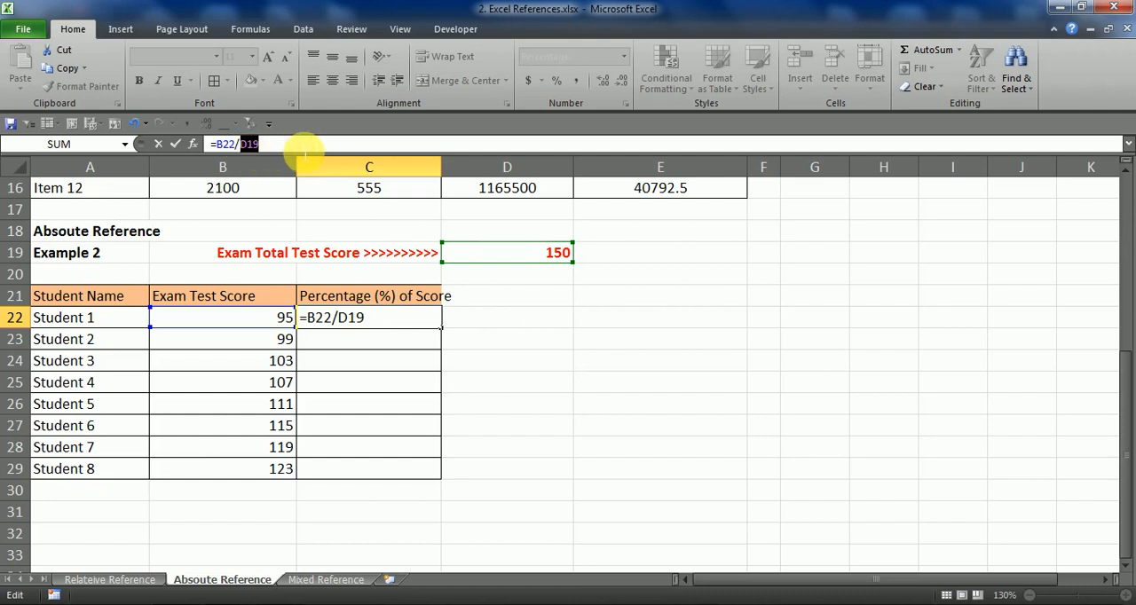
key("F4")
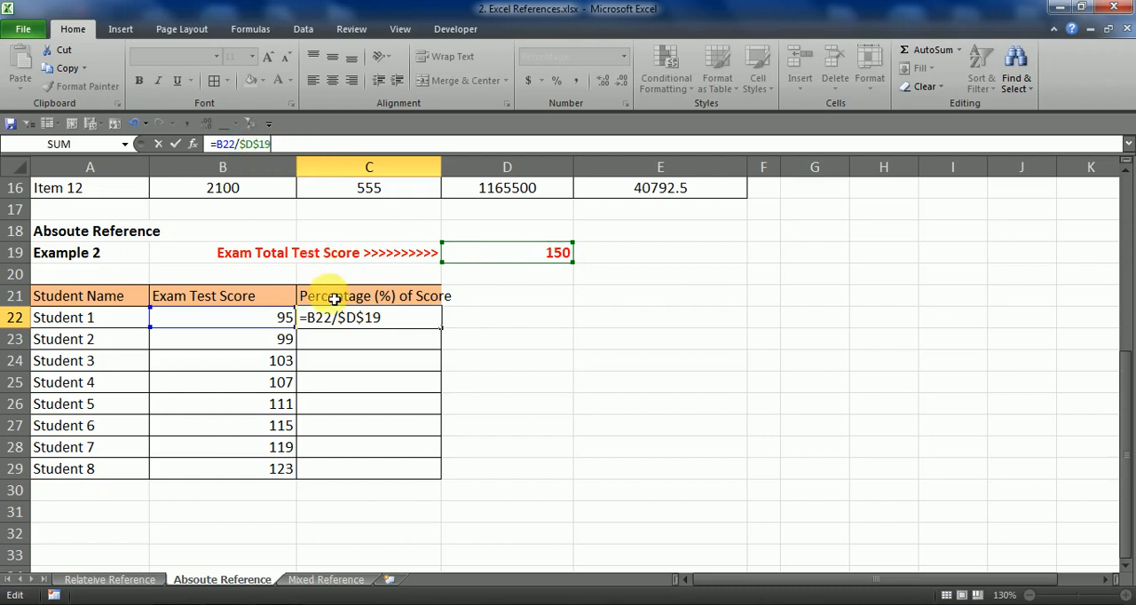
key("Return")
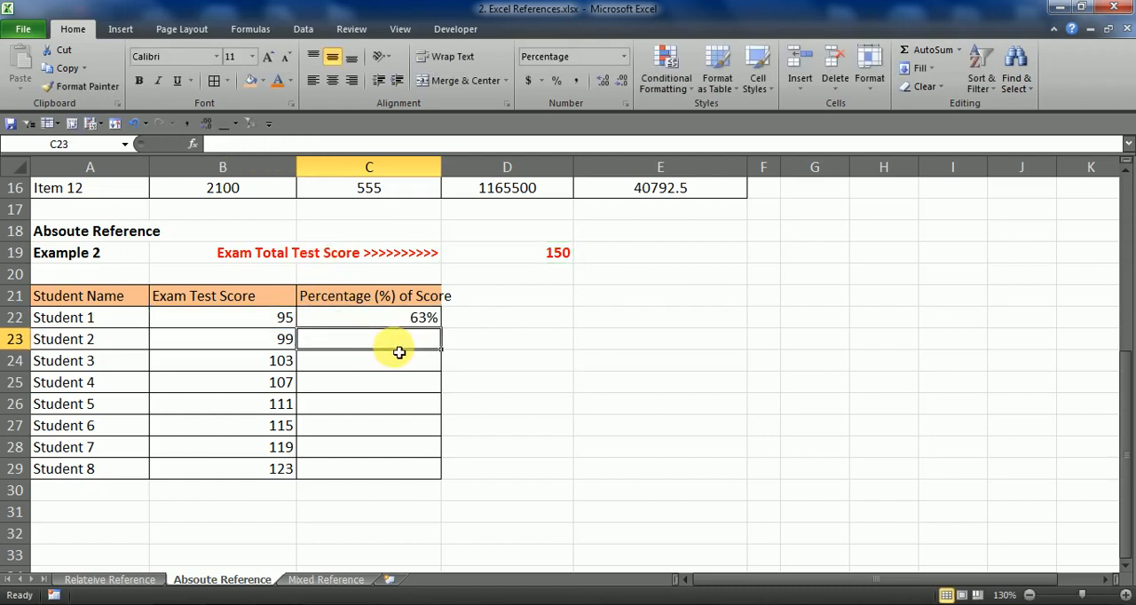
Copy C22's percentage formula down through C29 and check the references used in C29, C28 and C27
left_click(413, 322)
left_click_drag(443, 329, 418, 461)
double_click(413, 464)
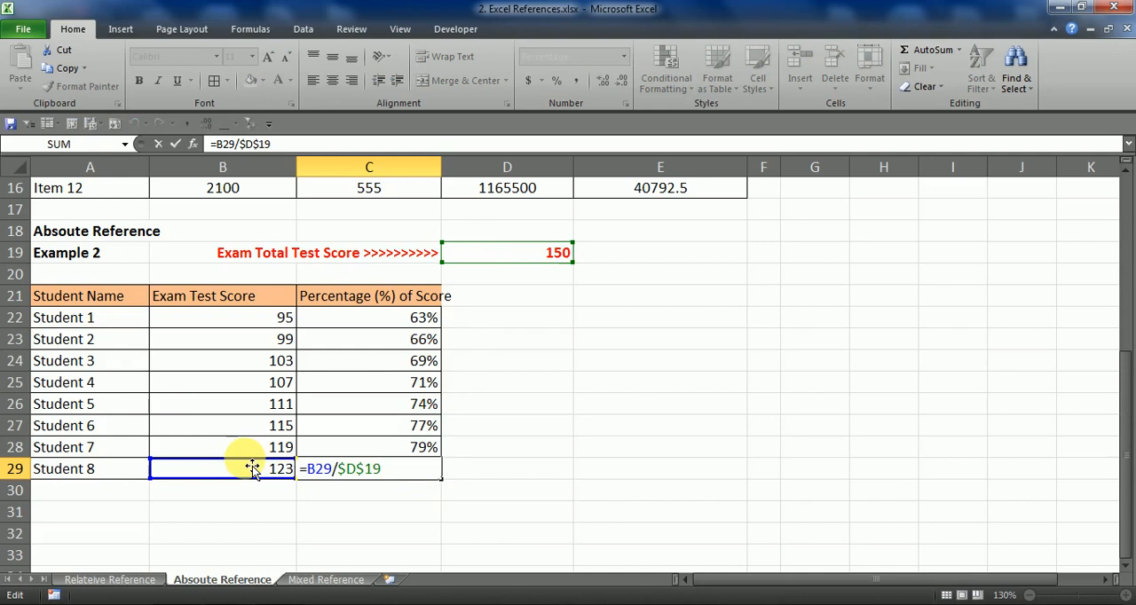
key("ctrl+Return")
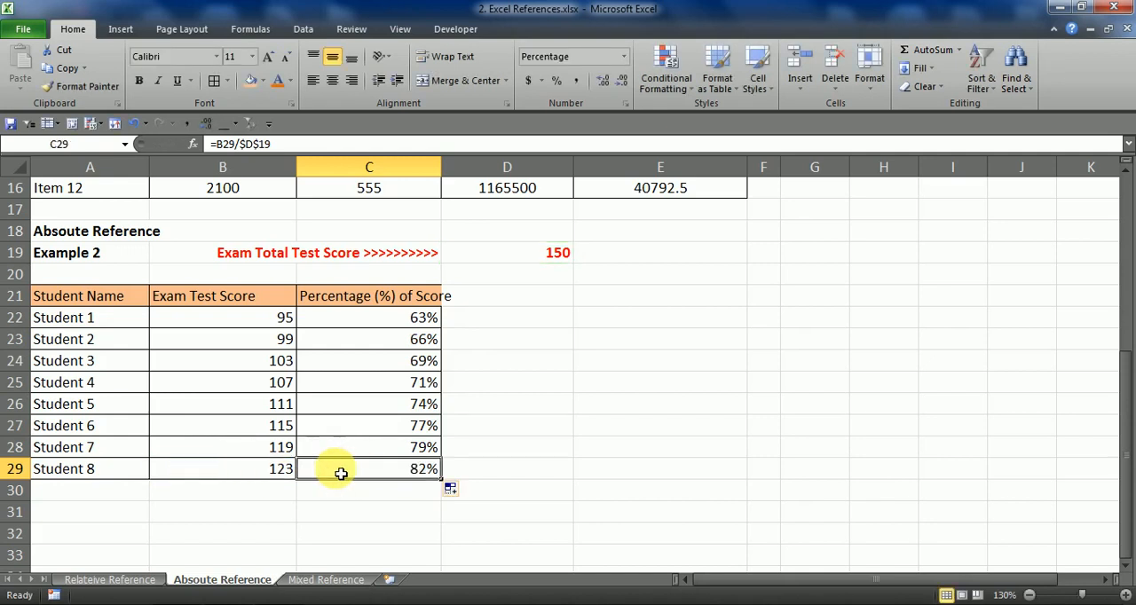
double_click(341, 473)
key("Escape")
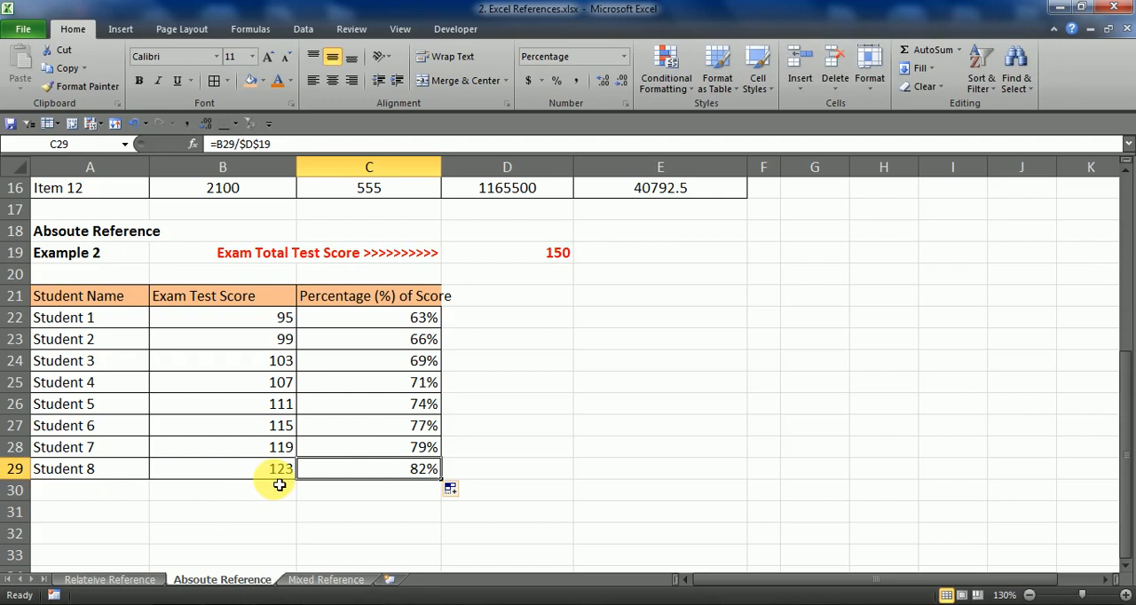
double_click(362, 450)
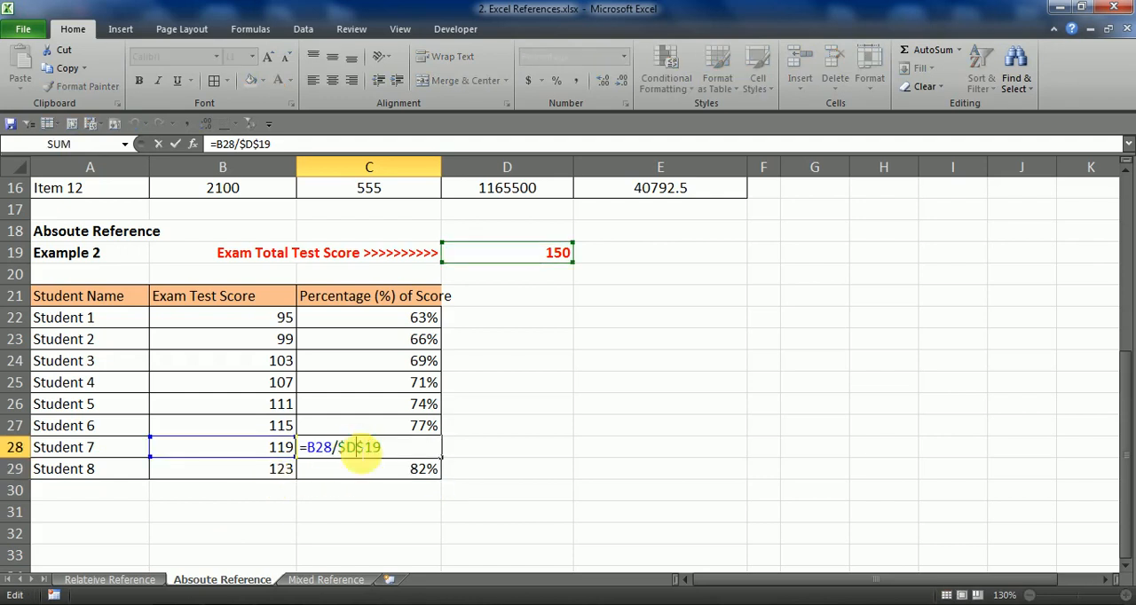
key("Escape")
left_click(382, 431)
Narrow column B so it fits more closely around the Per Unite Price heading
scroll(382, 431, "up", 5)
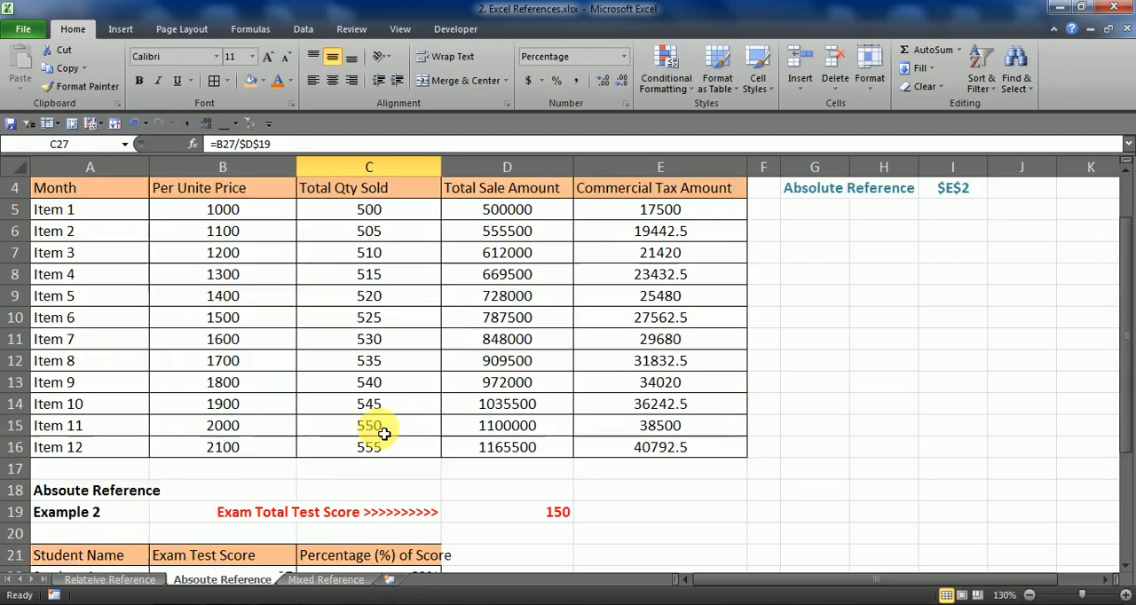
left_click(394, 373)
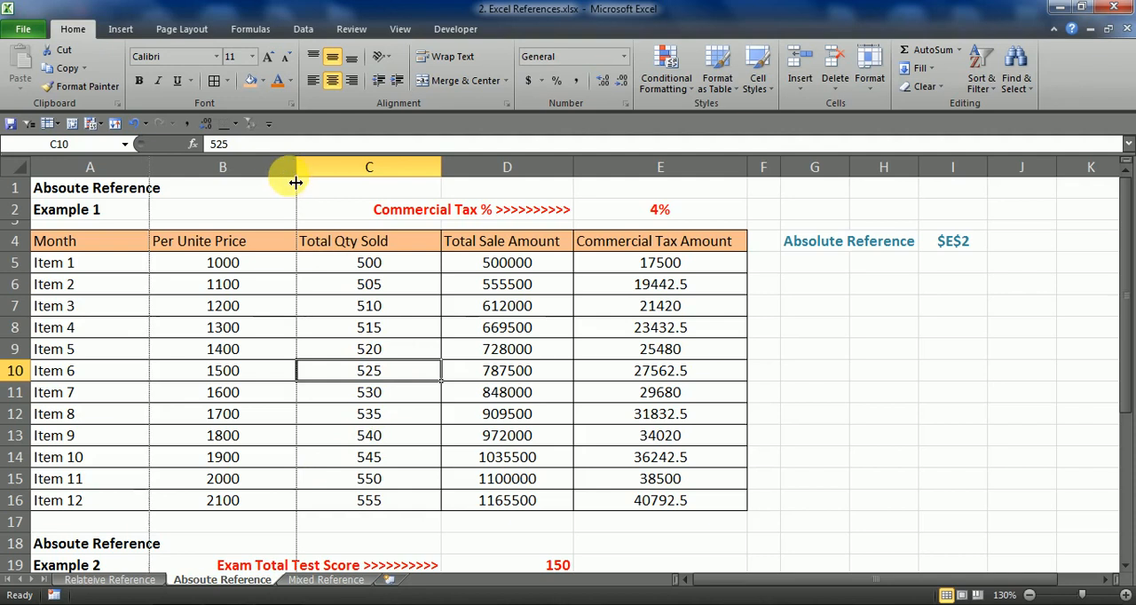
left_click_drag(296, 169, 263, 169)
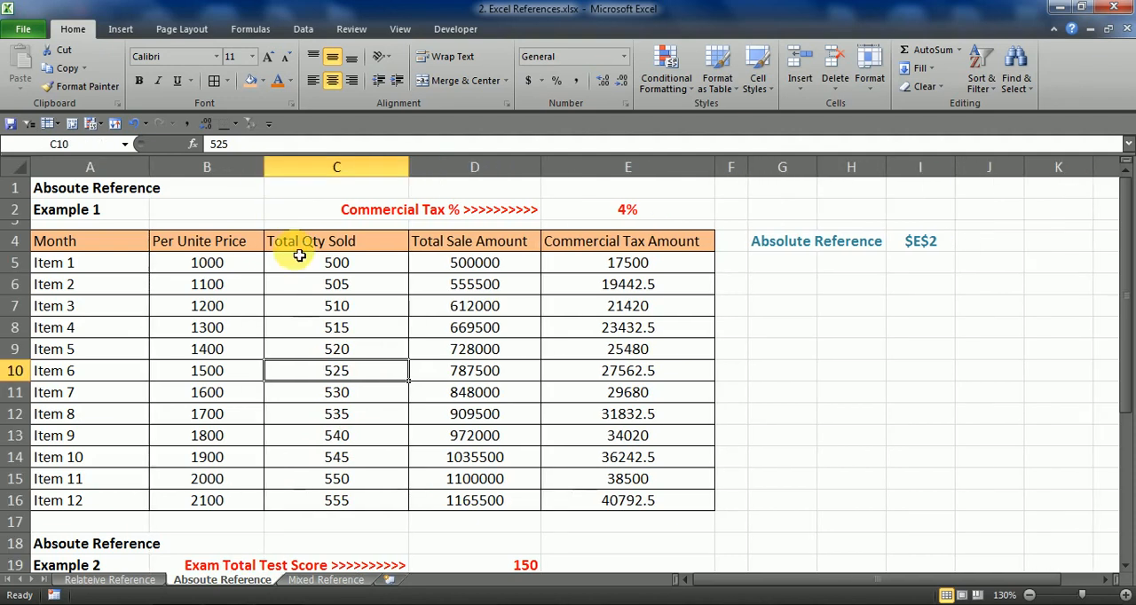
Open the Mixed Reference sheet and review the Column Locked ($A1) and Row Locked (A$1) notes in rows 12 and 13
left_click(326, 579)
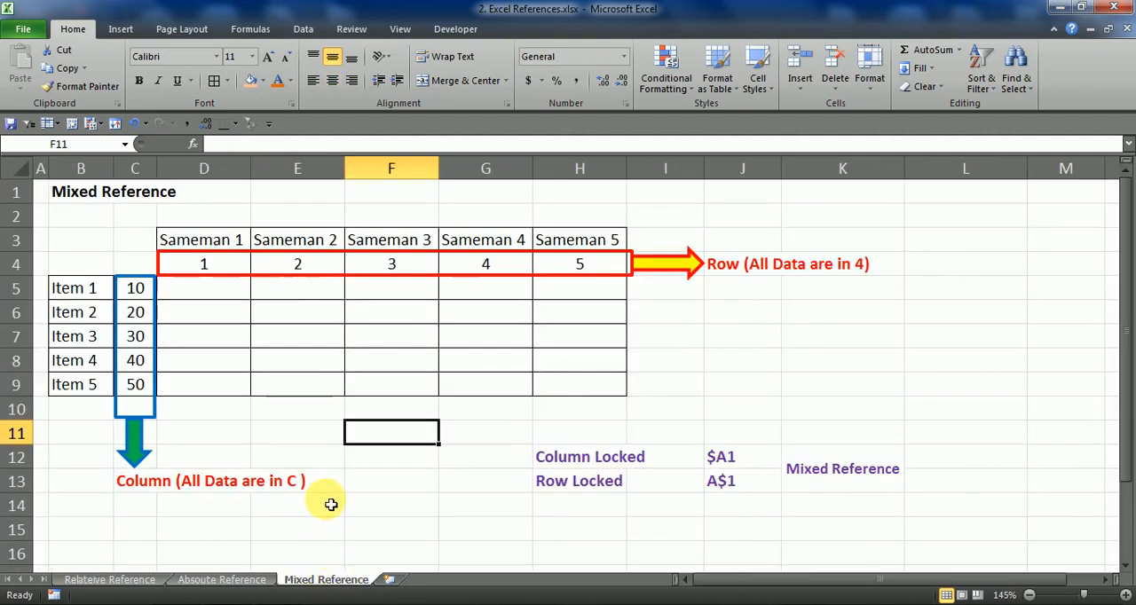
left_click(694, 314)
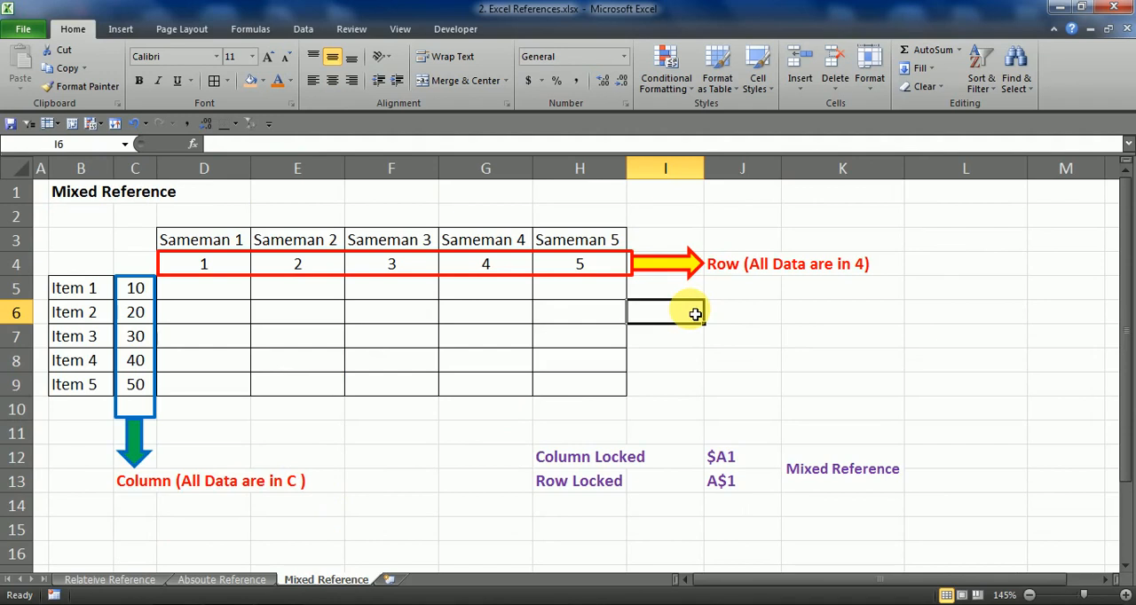
left_click(736, 312)
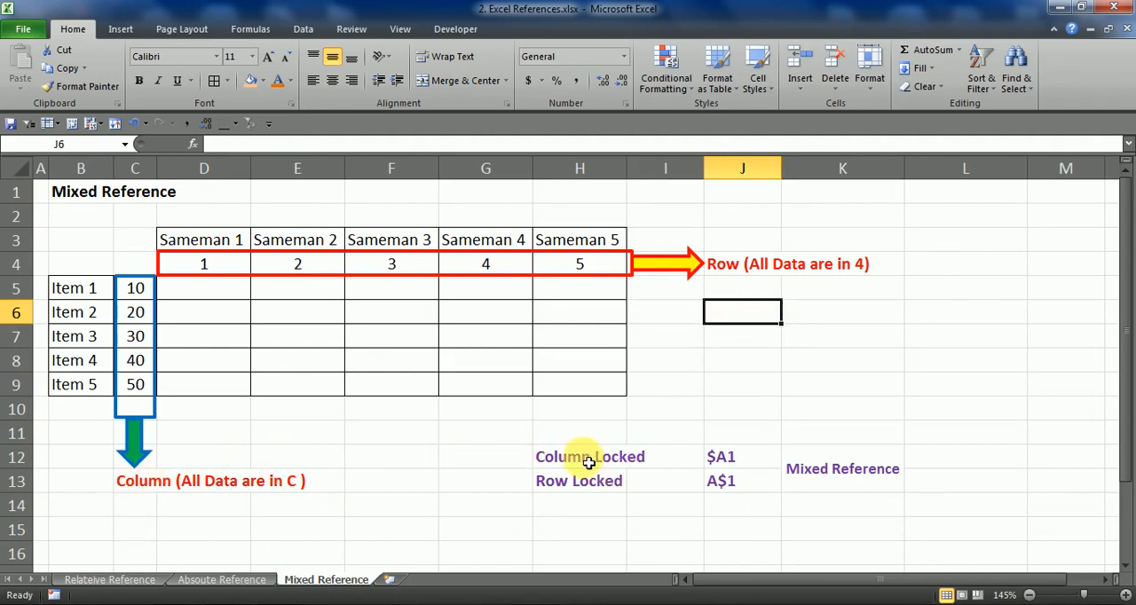
left_click_drag(583, 458, 727, 459)
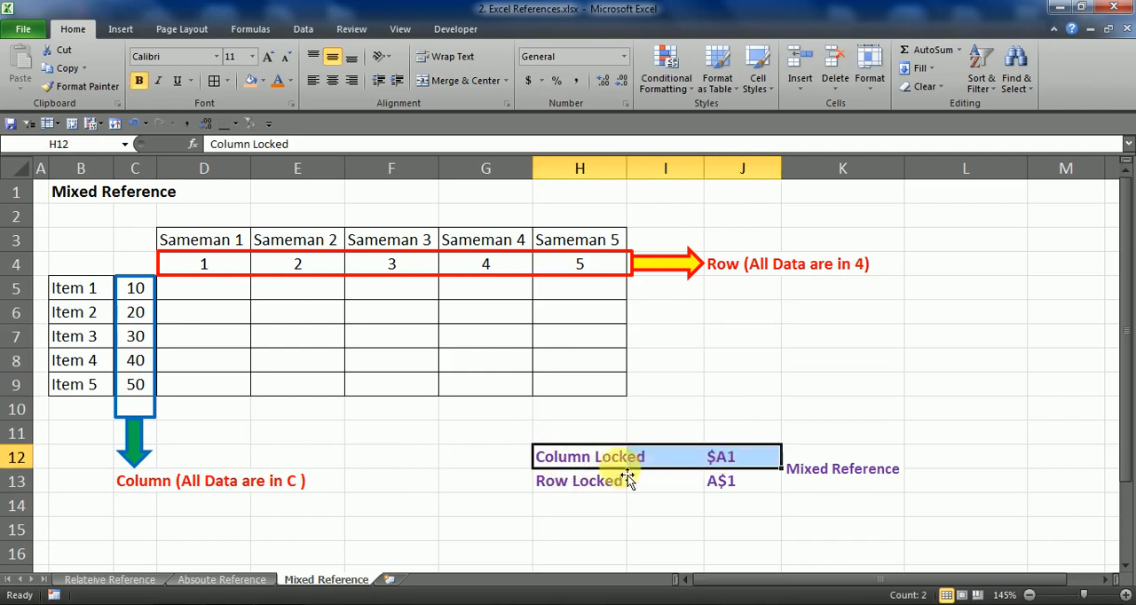
left_click_drag(593, 486, 723, 487)
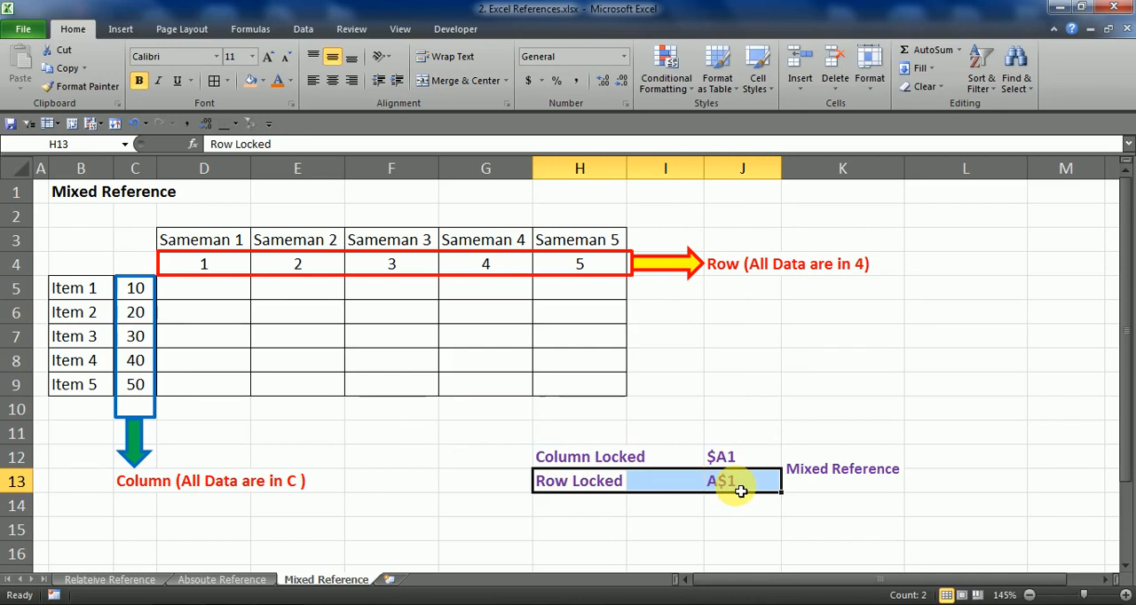
left_click(746, 413)
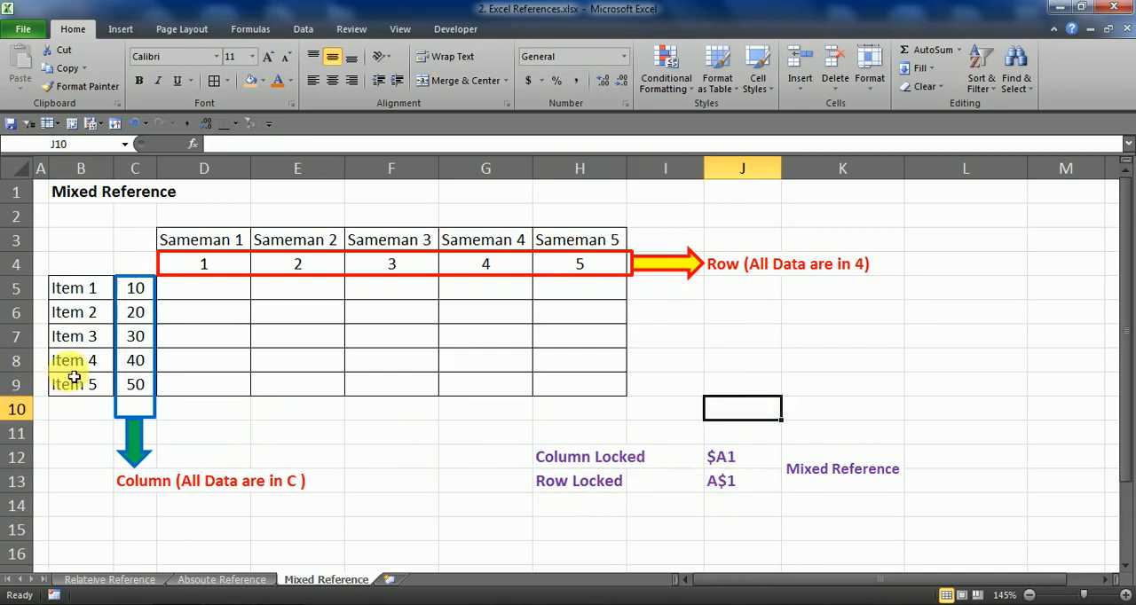
Examine the Item 1 to Item 5 labels in B5:B9 and their matching values in C5:C9
left_click_drag(92, 298, 140, 382)
left_click_drag(140, 299, 144, 383)
left_click(108, 288)
left_click(131, 299)
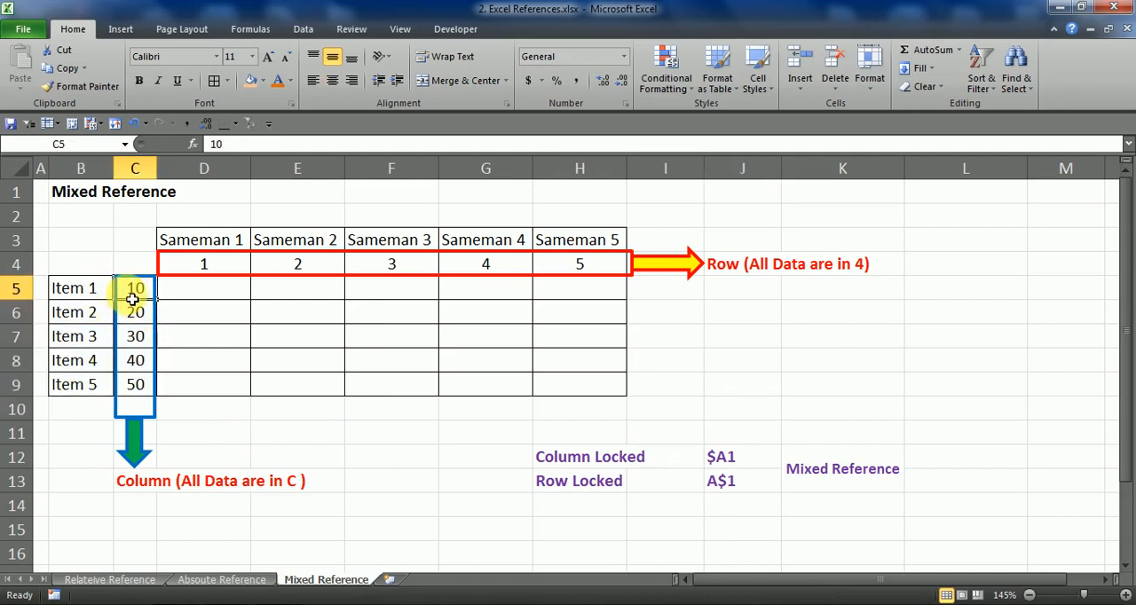
left_click(78, 311)
left_click(126, 313)
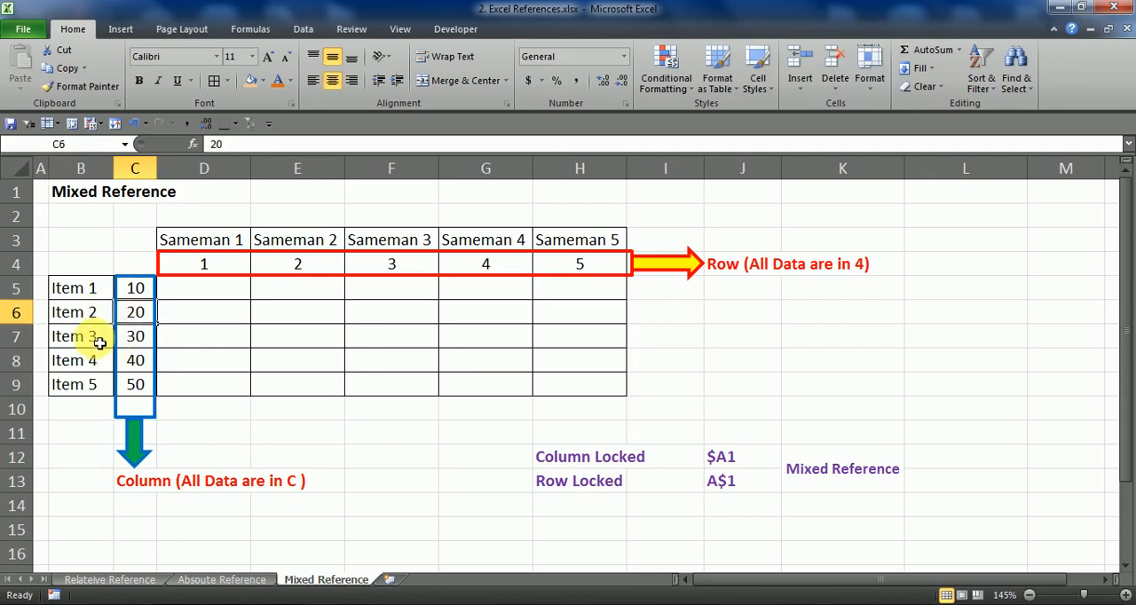
left_click(99, 342)
left_click(129, 337)
left_click(101, 362)
left_click(131, 361)
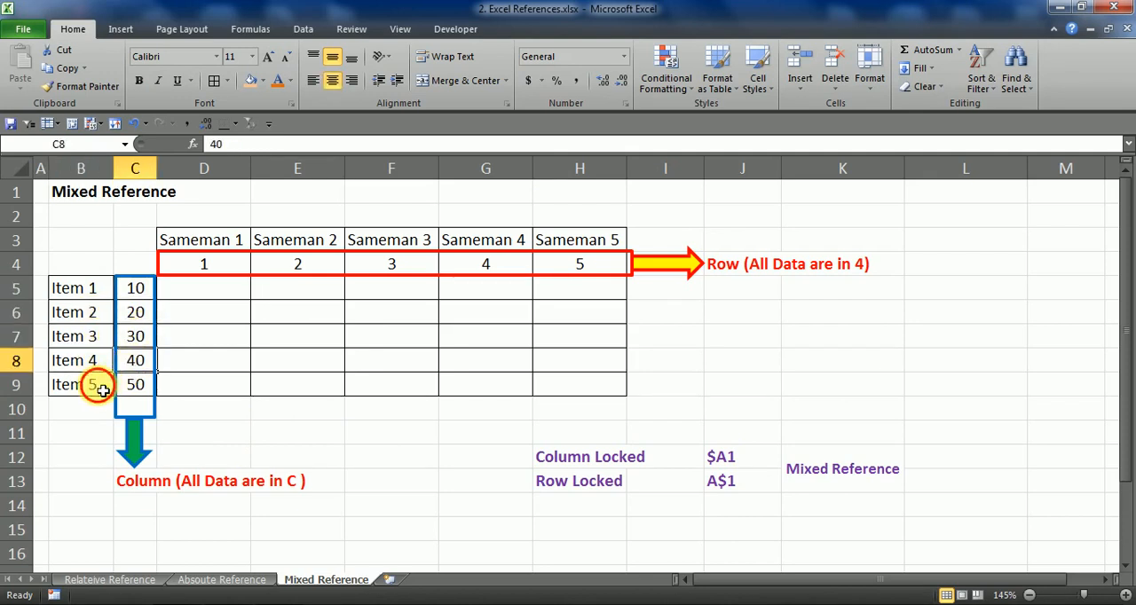
left_click(100, 386)
left_click_drag(138, 293, 139, 385)
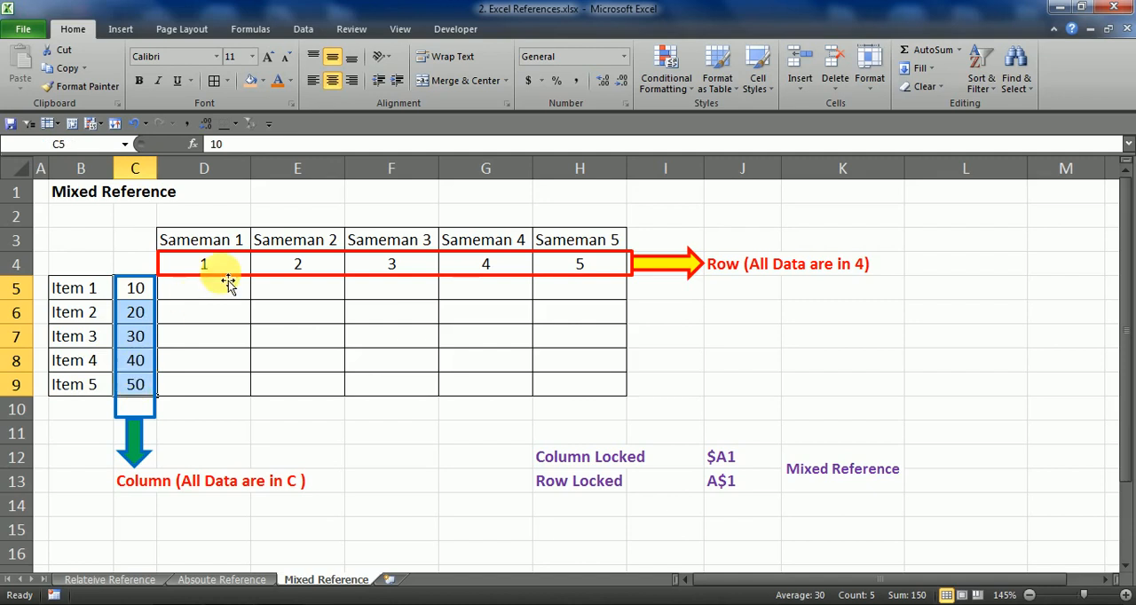
Examine the Sameman 1 to Sameman 5 headings in D3:H3 and relate Item 1 to the numbers in row 4
left_click_drag(228, 238, 565, 239)
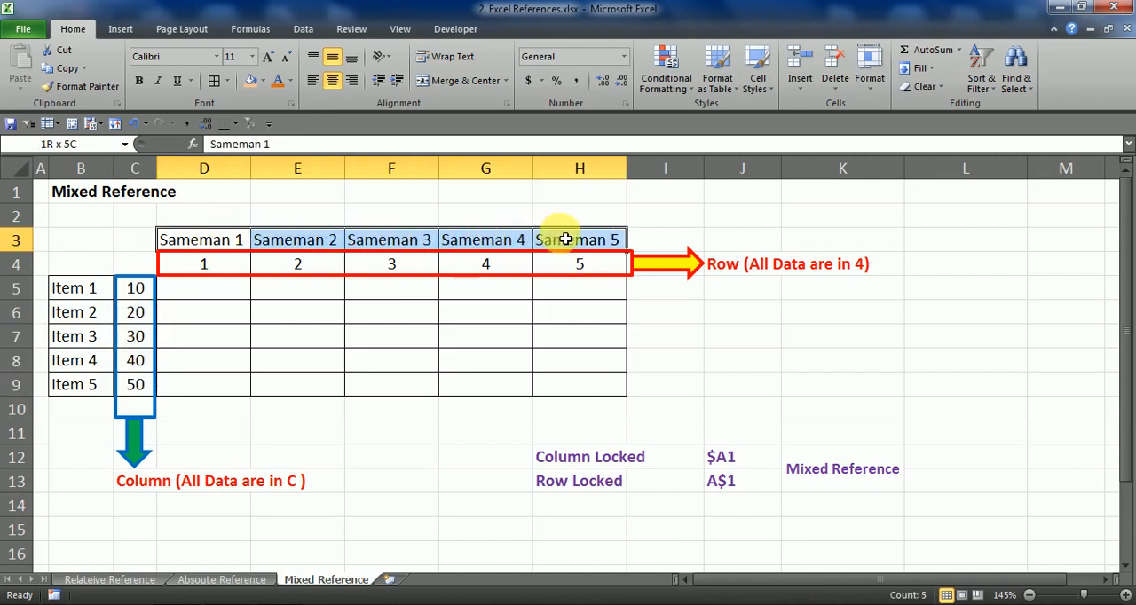
left_click(223, 241)
left_click(302, 241)
left_click(396, 241)
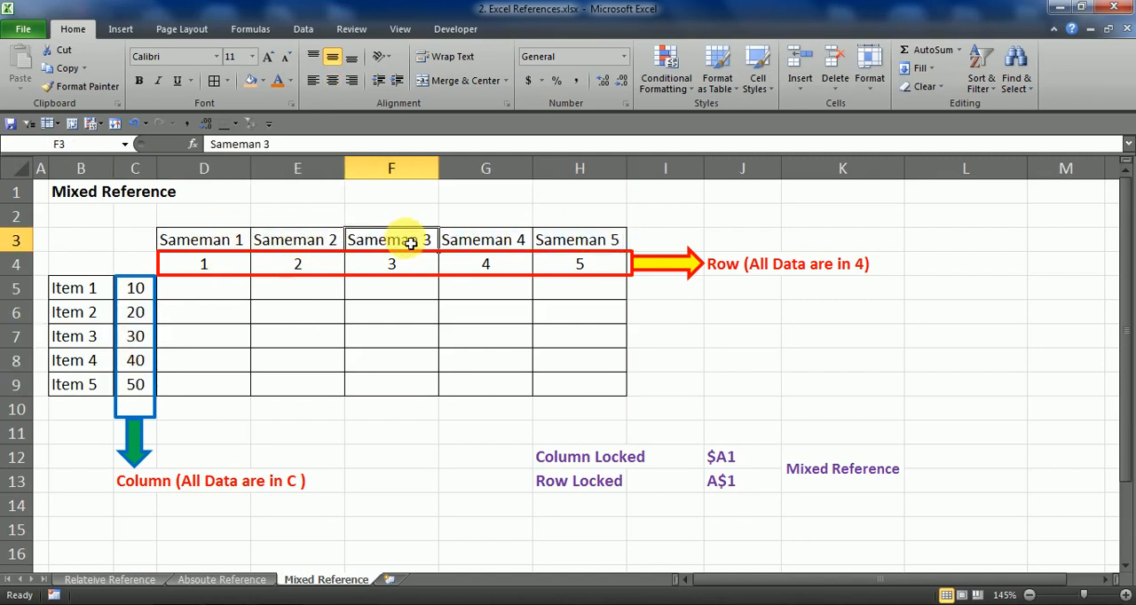
left_click(519, 240)
left_click(541, 240)
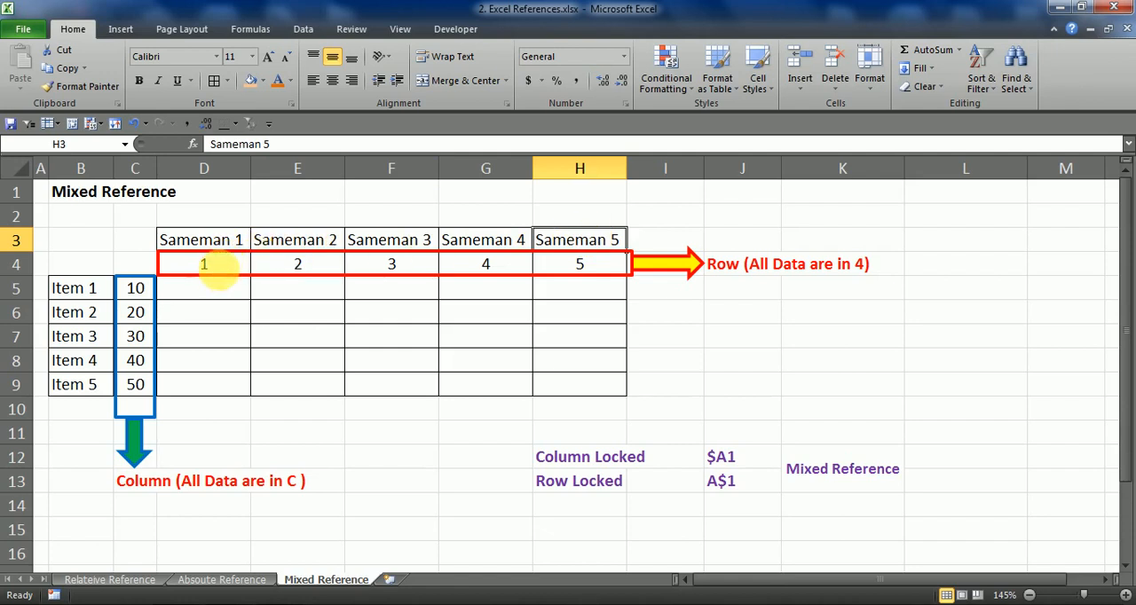
left_click(95, 296)
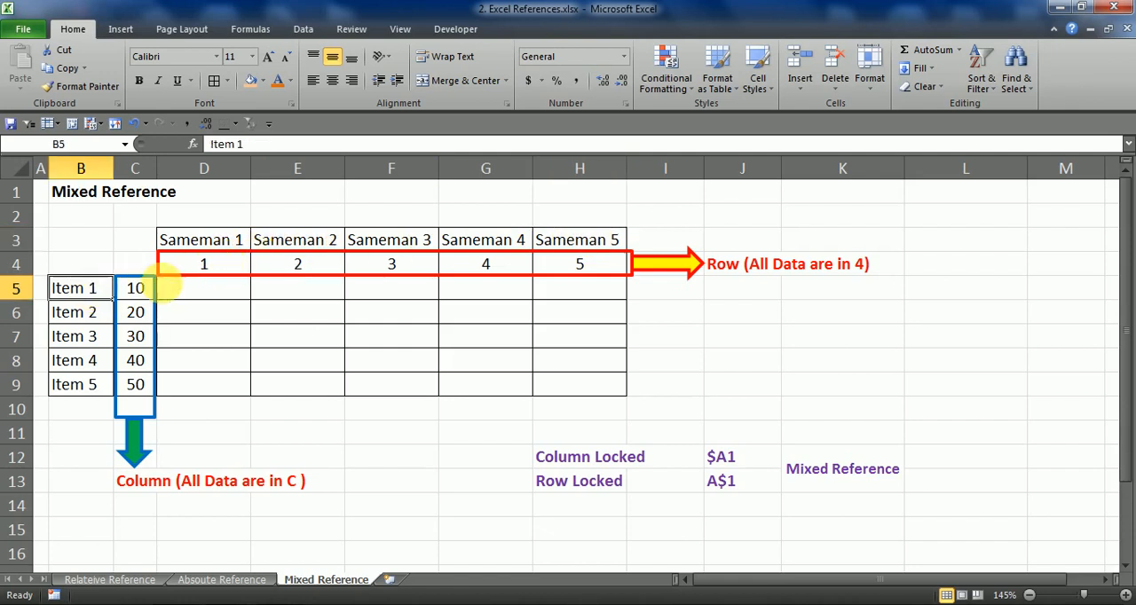
left_click(218, 267)
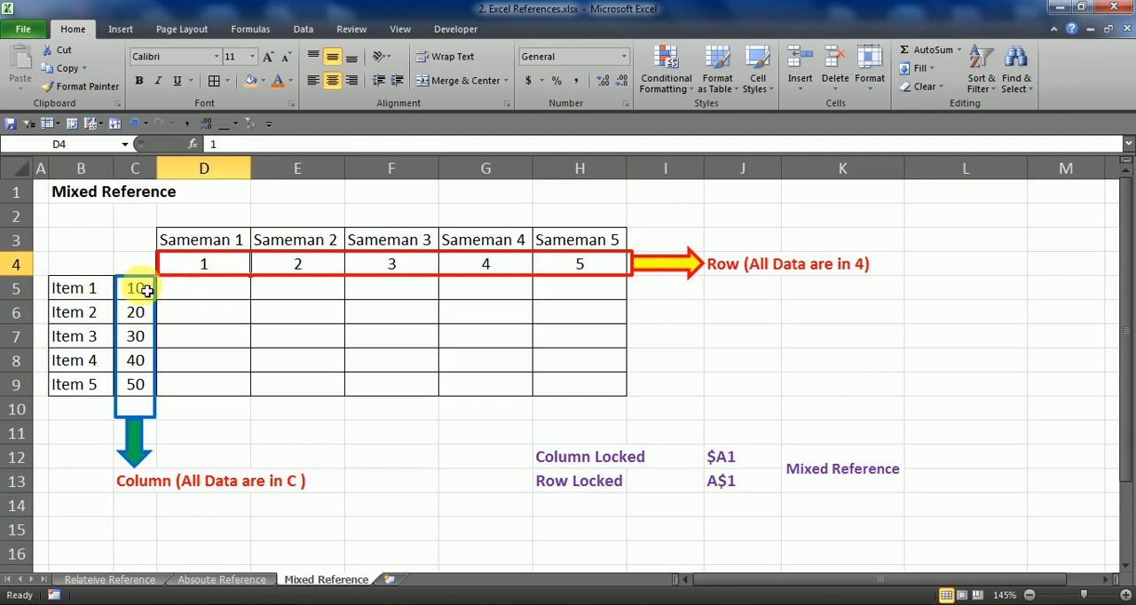
left_click(108, 296)
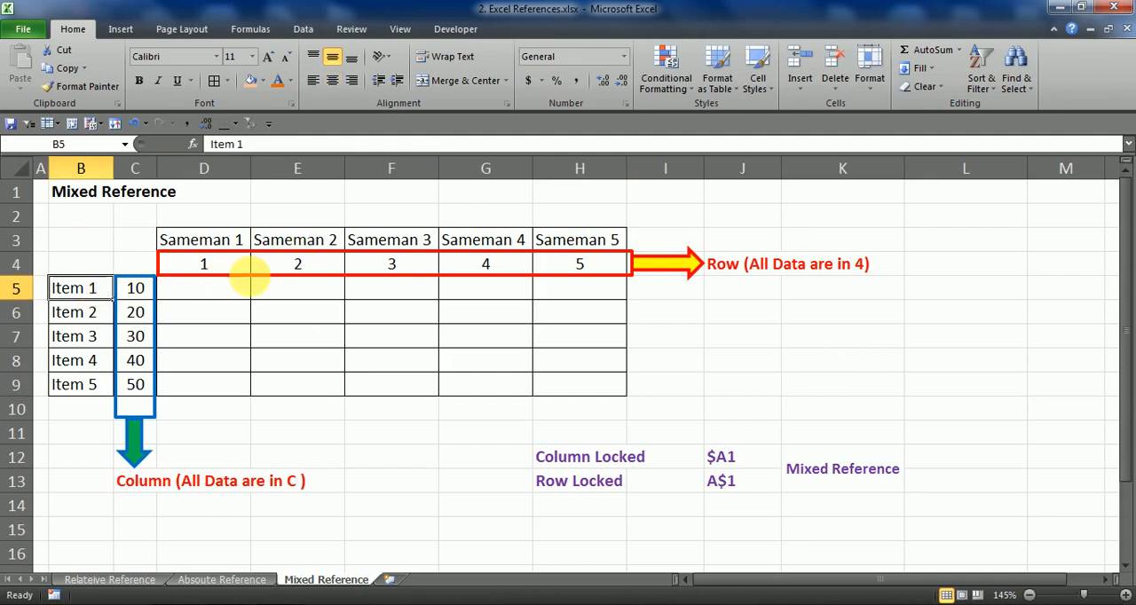
left_click(314, 260)
left_click(299, 263)
left_click(88, 292)
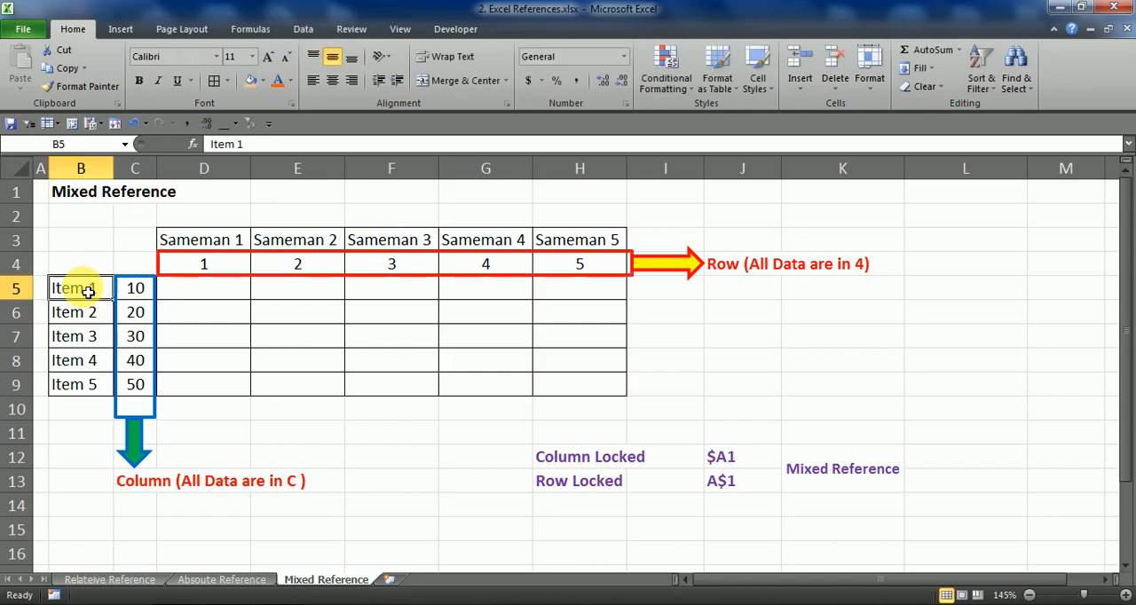
left_click(381, 238)
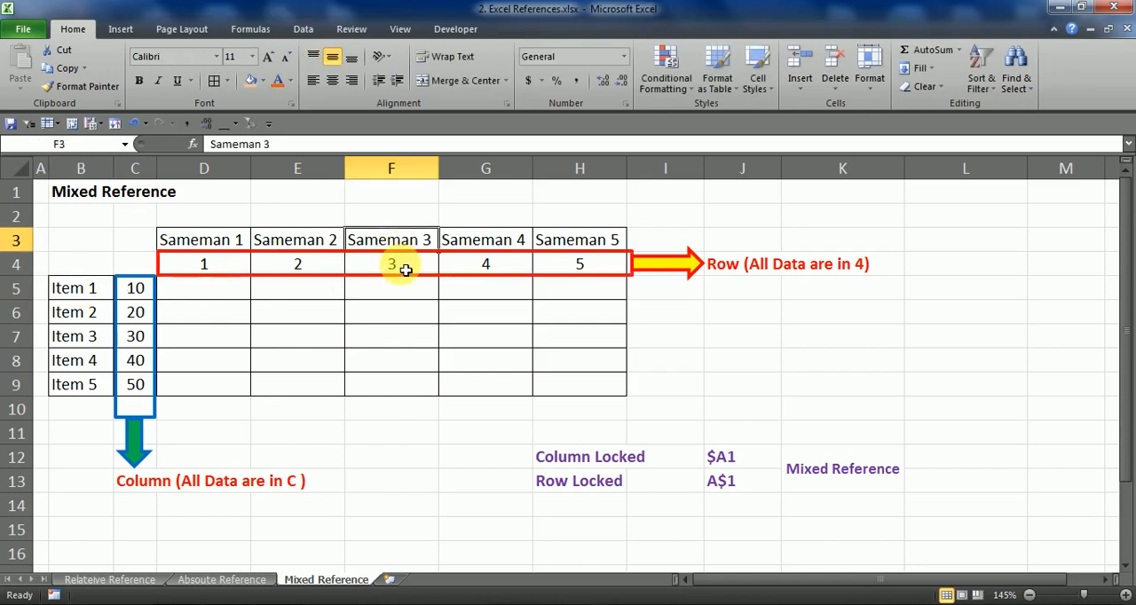
left_click(404, 269)
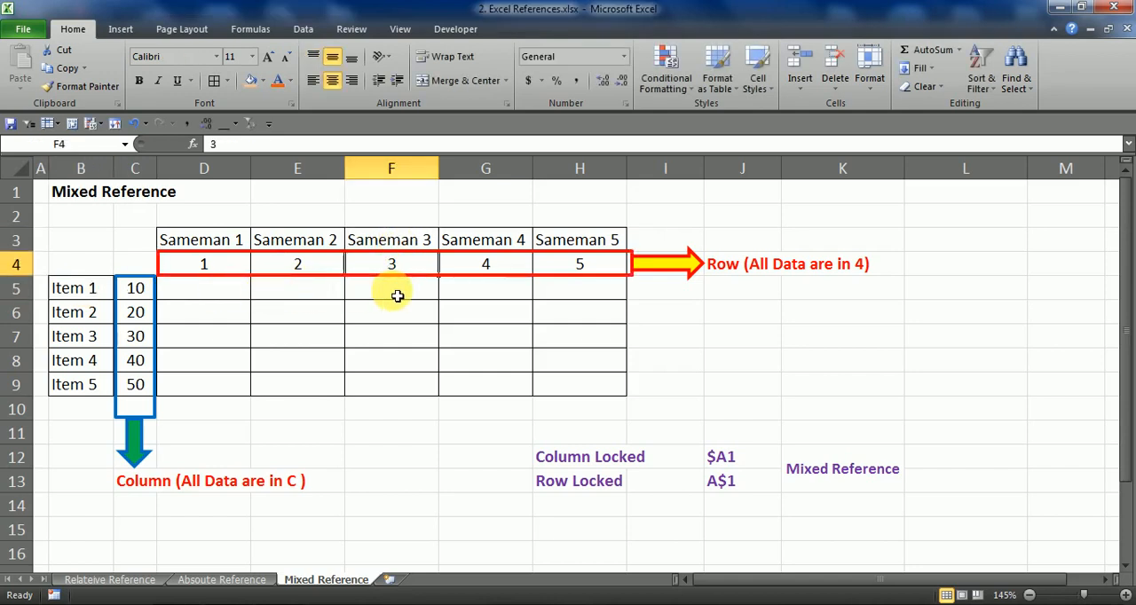
Examine the empty result grid D5:H9 and trace where item rows meet Sameman columns, such as at D5 and E6
left_click(395, 296)
double_click(210, 297)
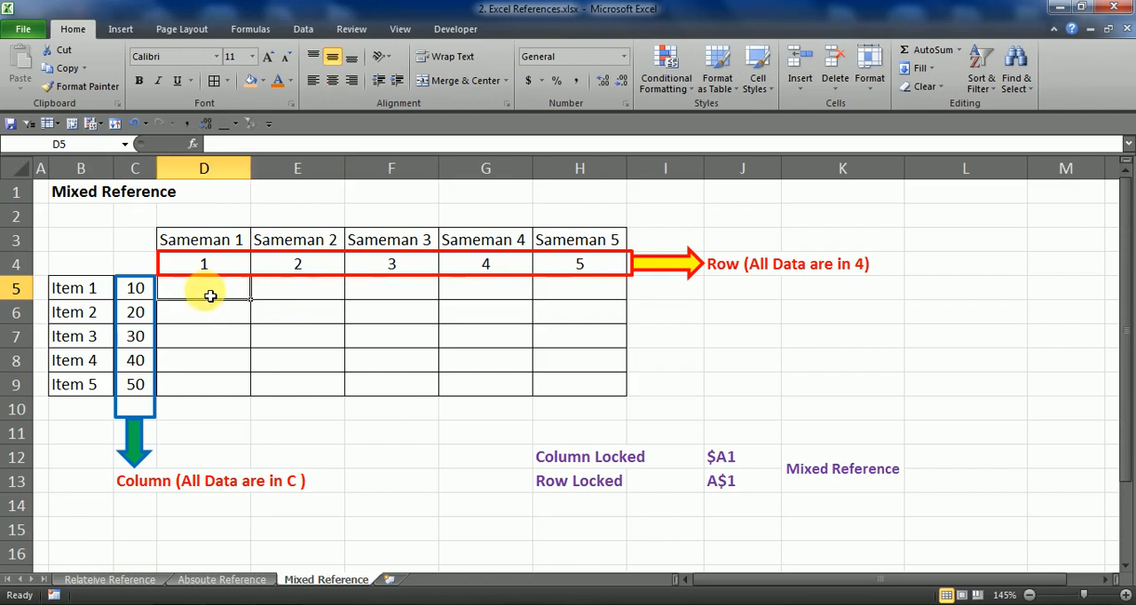
left_click(417, 357)
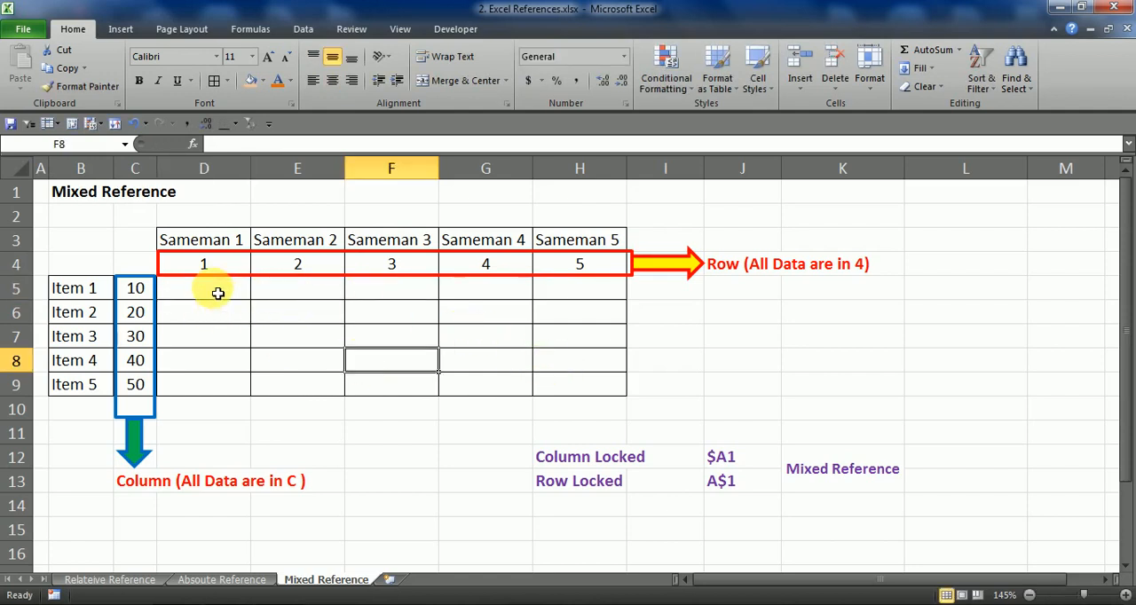
left_click_drag(217, 294, 580, 383)
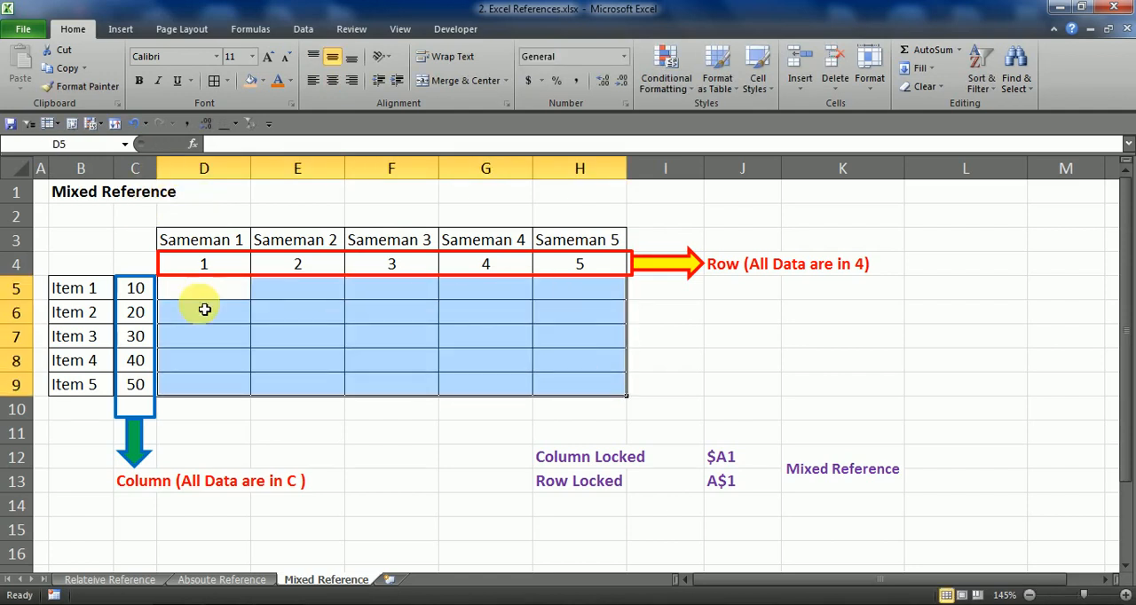
left_click_drag(197, 300, 565, 387)
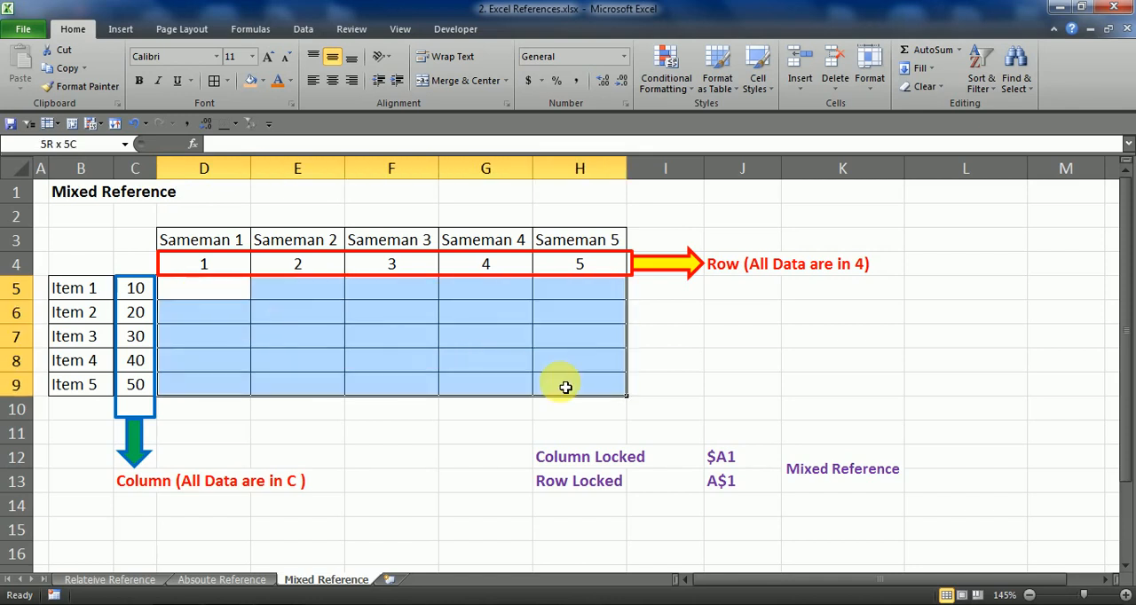
left_click(229, 296)
left_click(597, 391)
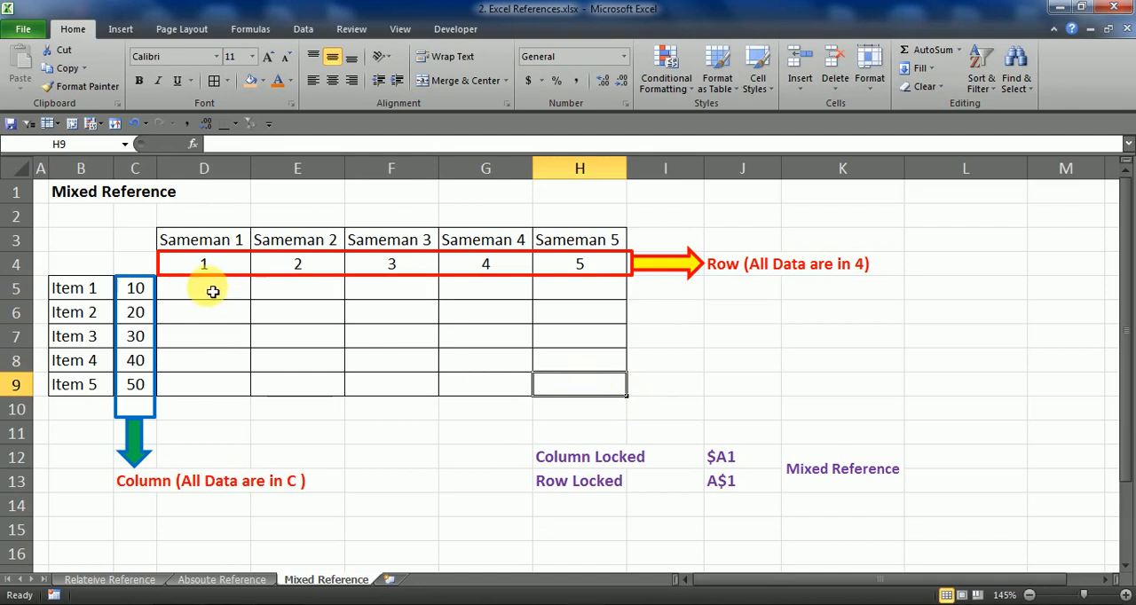
left_click_drag(211, 291, 553, 382)
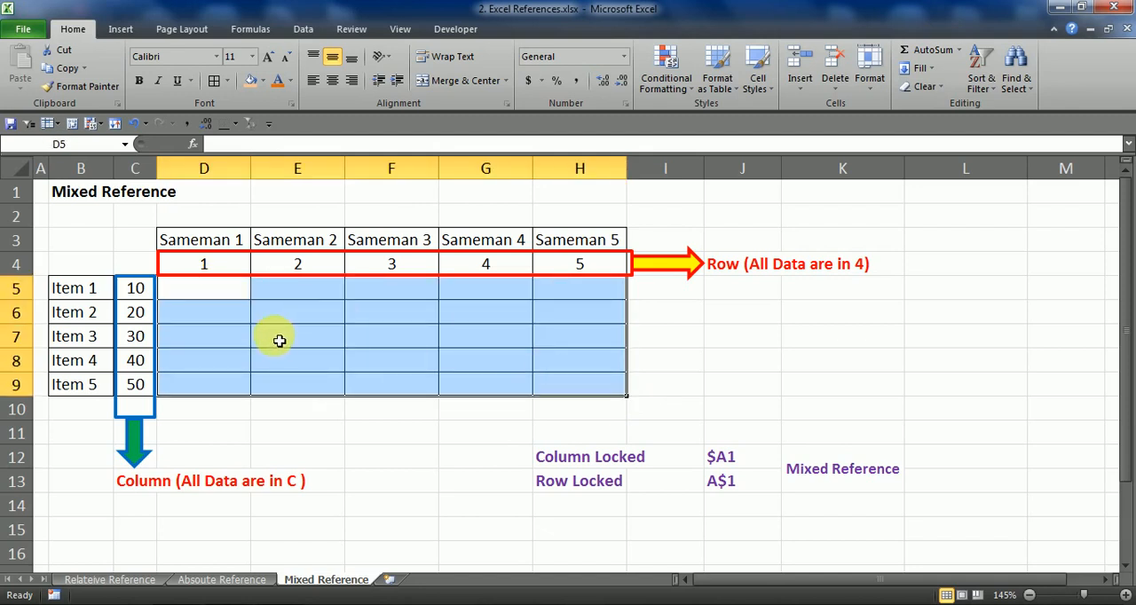
left_click(204, 293)
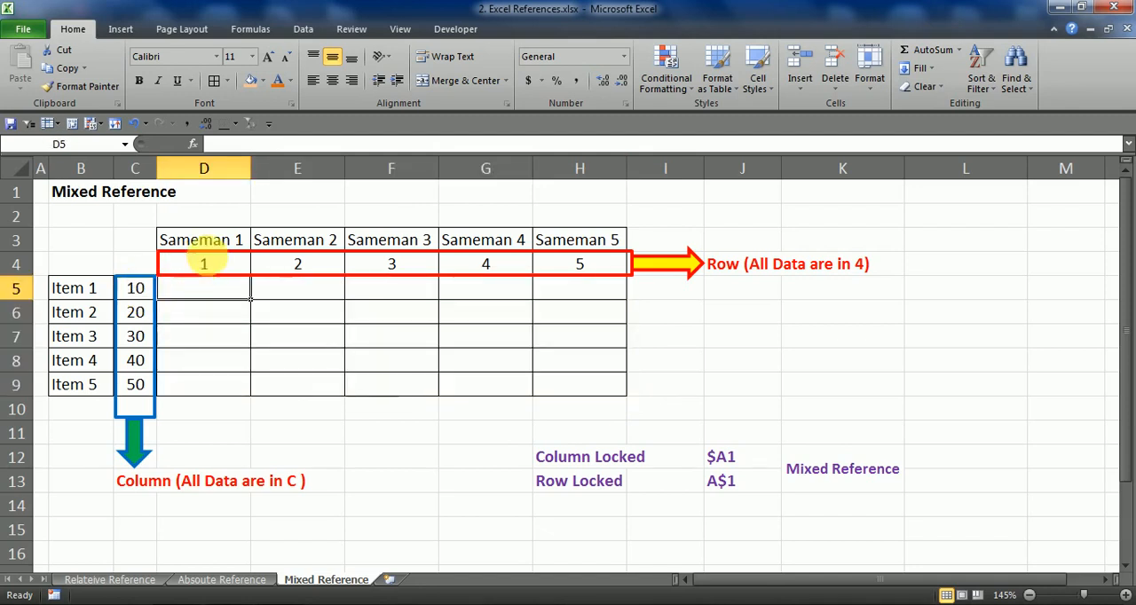
left_click(100, 295)
left_click(169, 289)
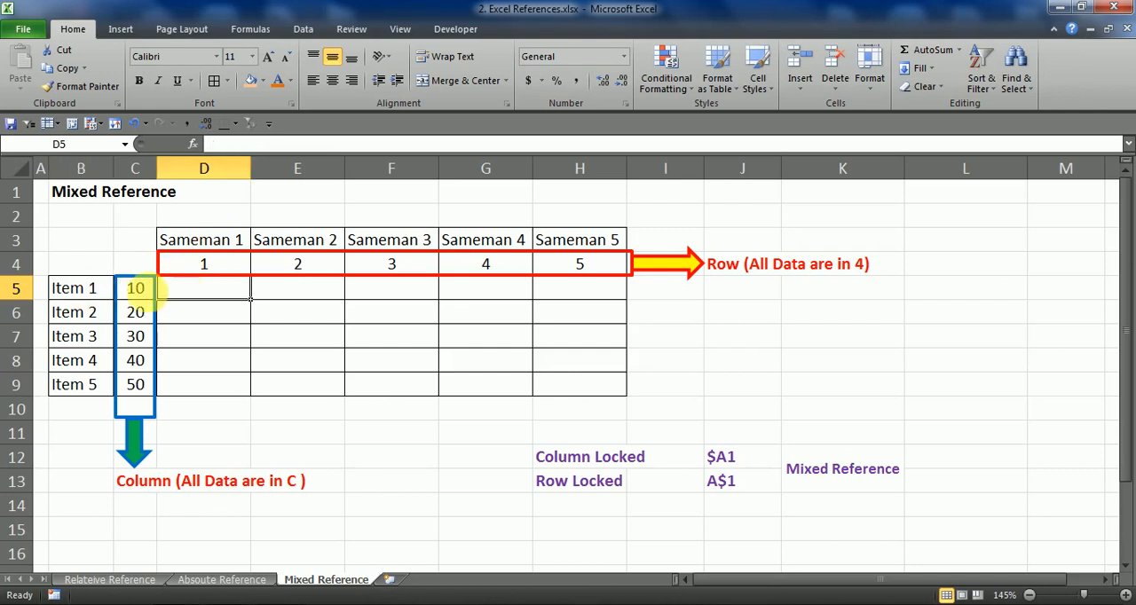
left_click_drag(325, 242, 338, 310)
left_click_drag(91, 314, 278, 324)
left_click(302, 319)
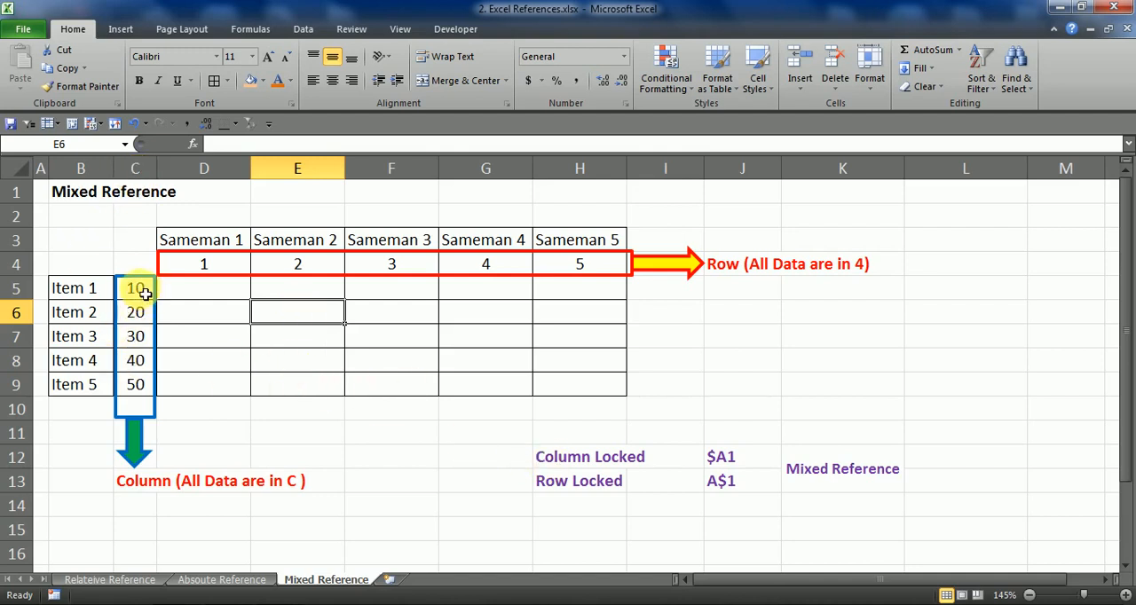
Examine the item values in C5:C9 and the column note in C13 to see which column must be locked
left_click_drag(137, 289, 149, 451)
left_click(137, 484)
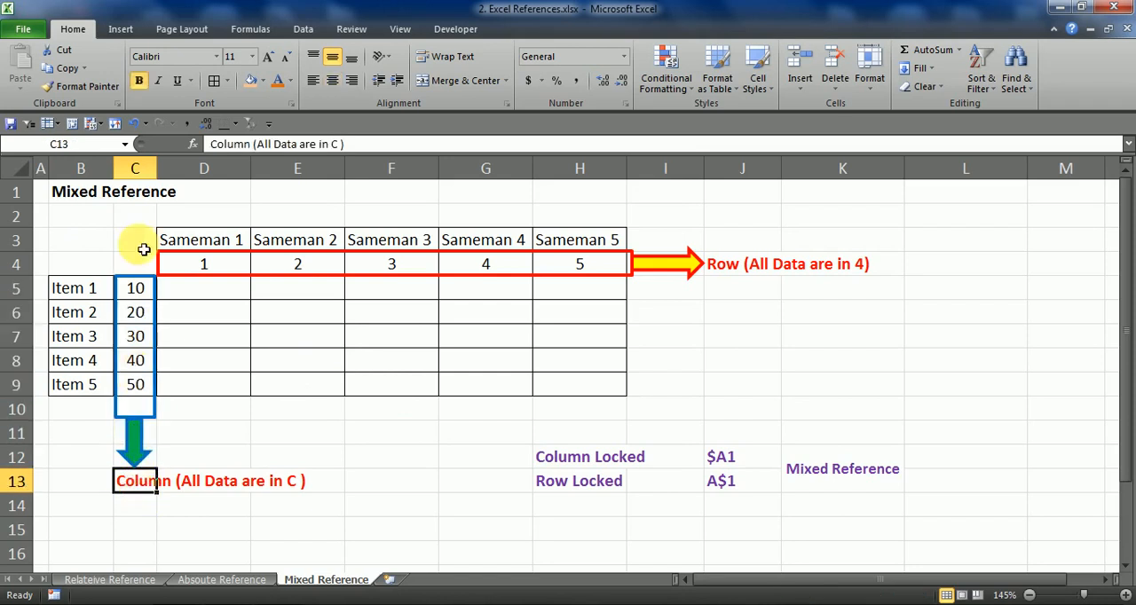
left_click(135, 167)
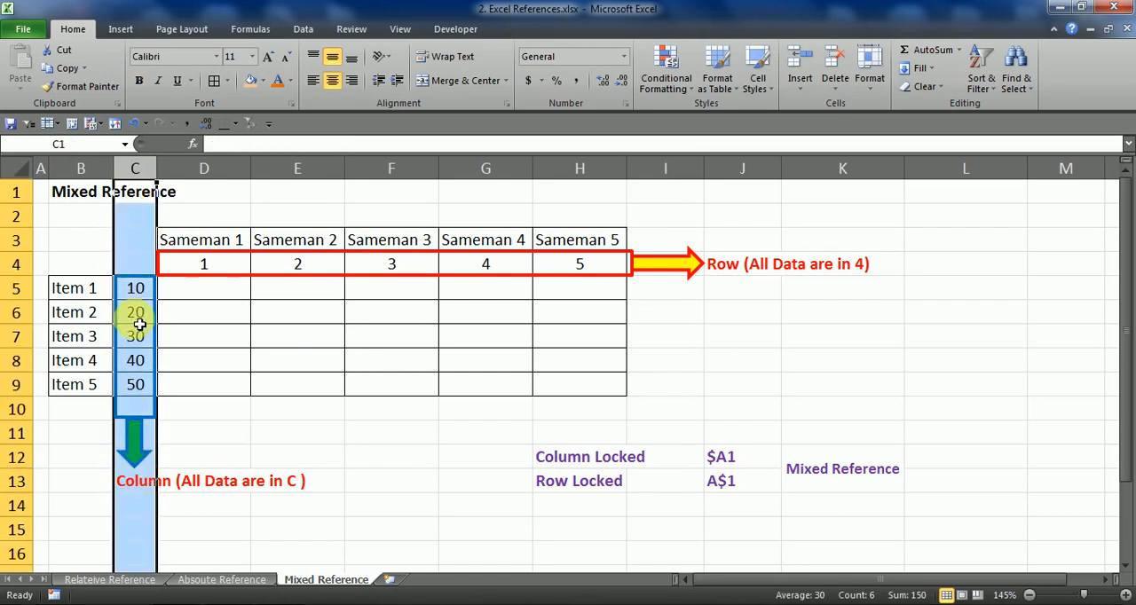
left_click(135, 288)
left_click(135, 312)
left_click(143, 384)
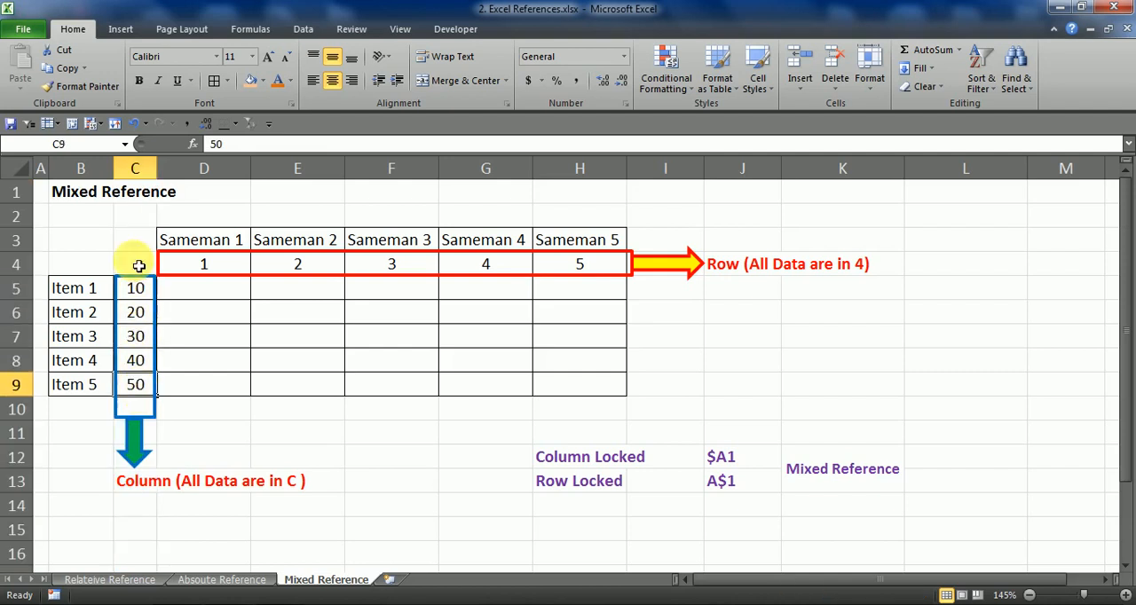
left_click(135, 169)
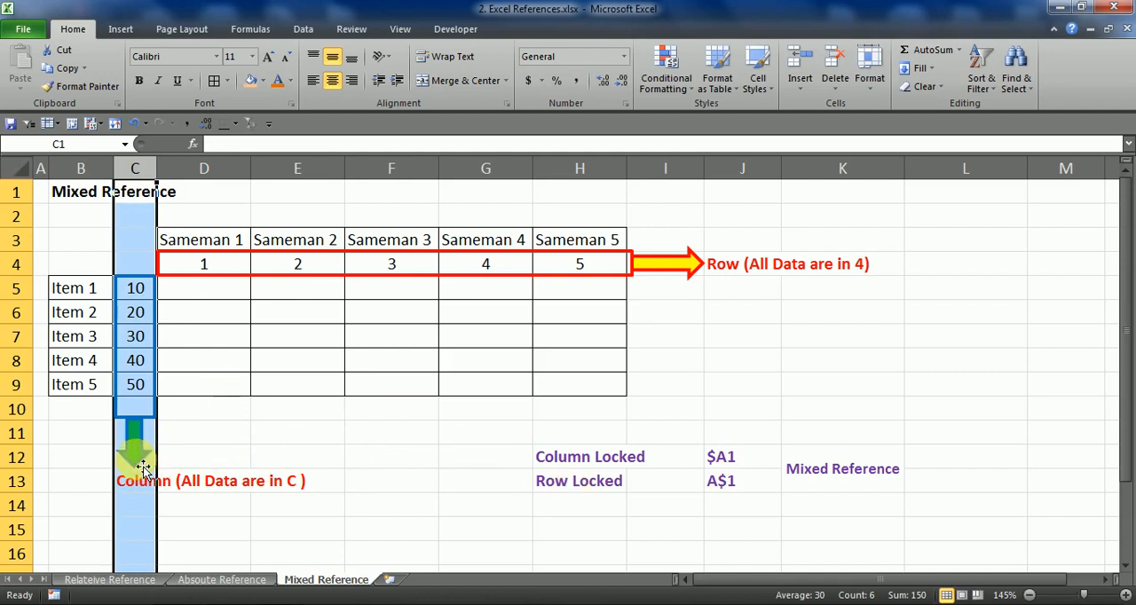
Fill the empty cell D5 across row 5 through H5 and reselect D5
left_click(203, 291)
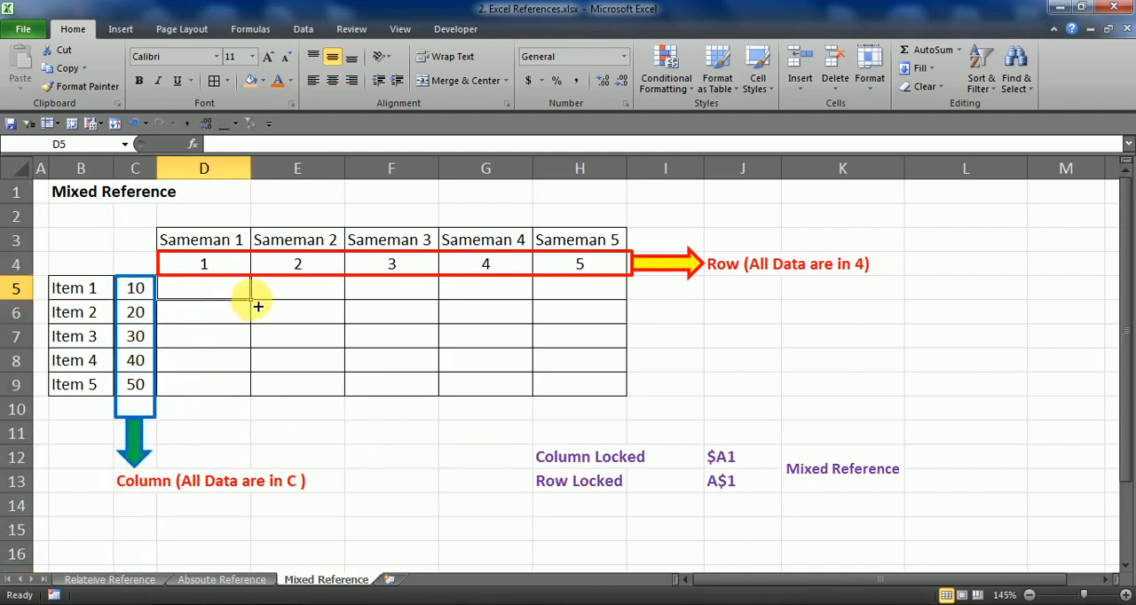
left_click_drag(258, 307, 626, 311)
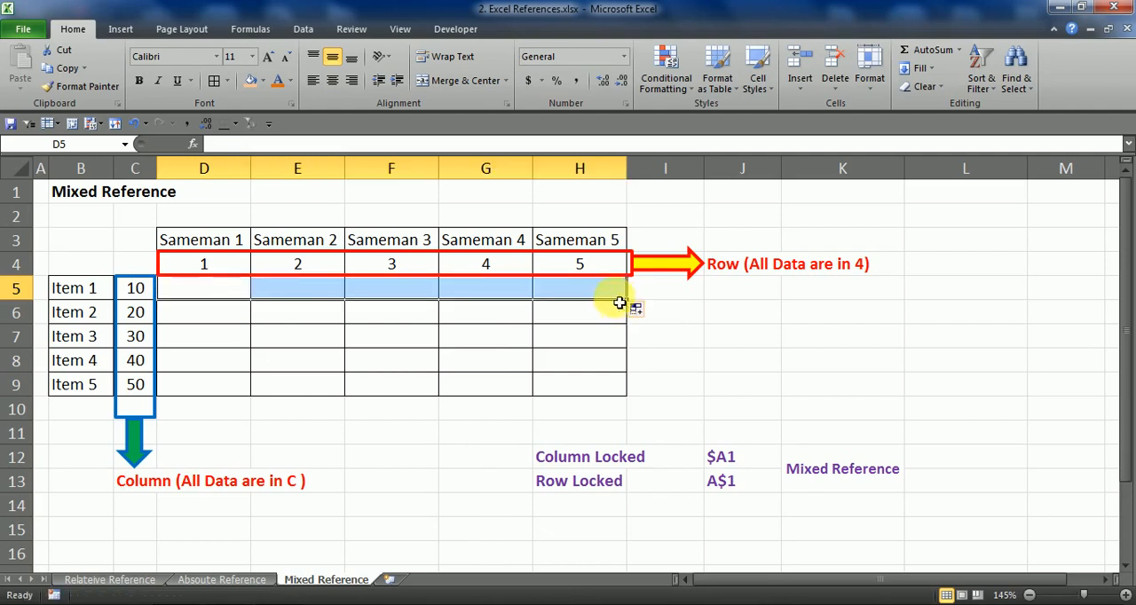
left_click(153, 289)
left_click(181, 293)
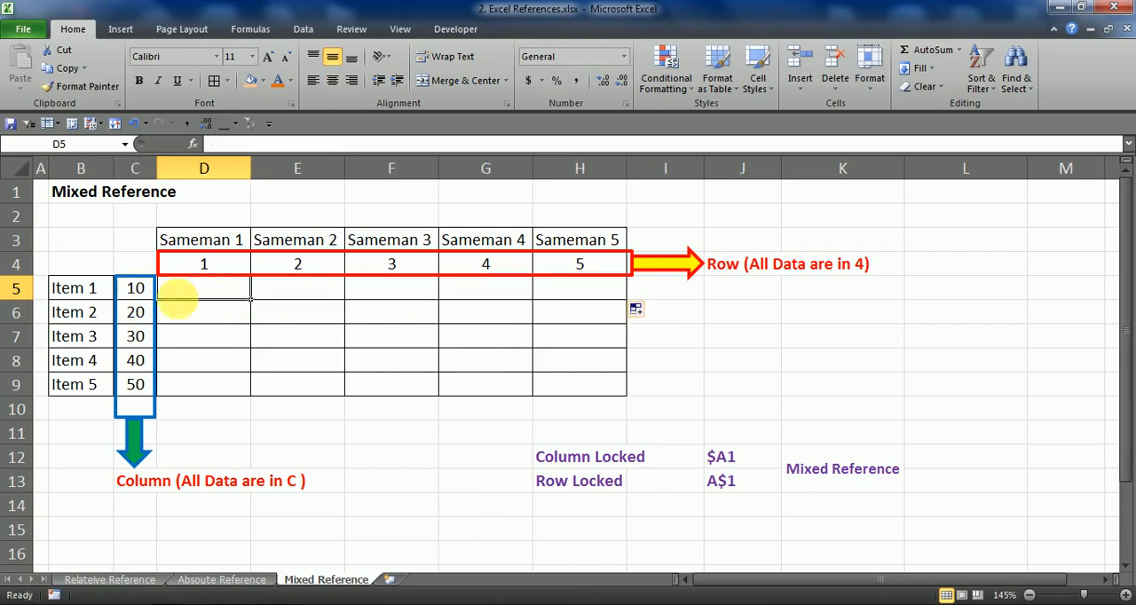
Examine the item values in C5:C9 and the numbers in row 4 to see which column and row to lock
left_click(150, 289)
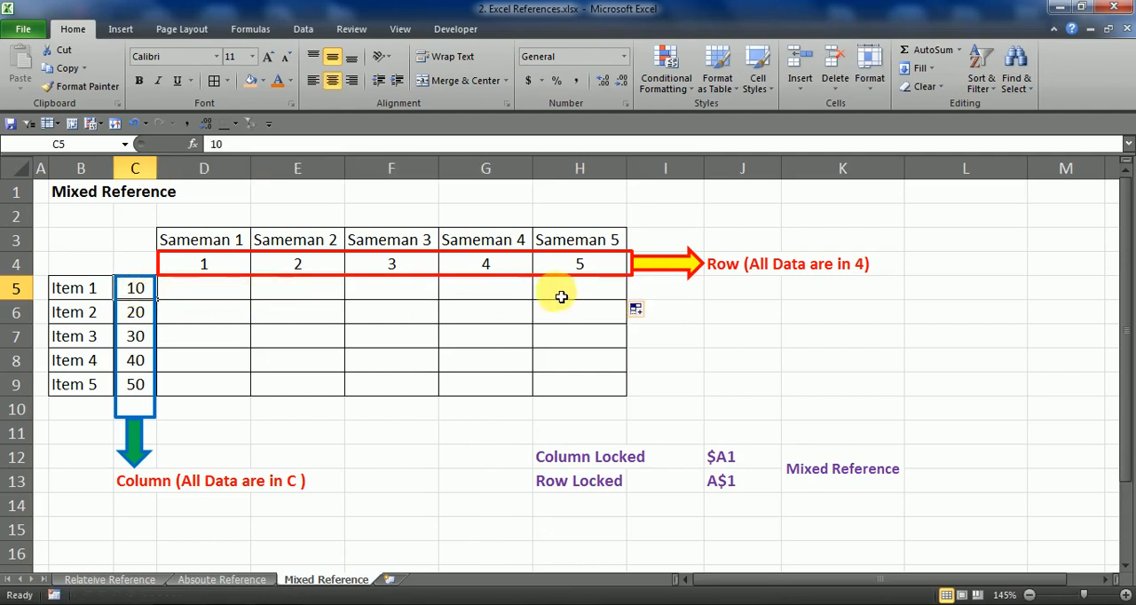
left_click_drag(140, 295, 140, 391)
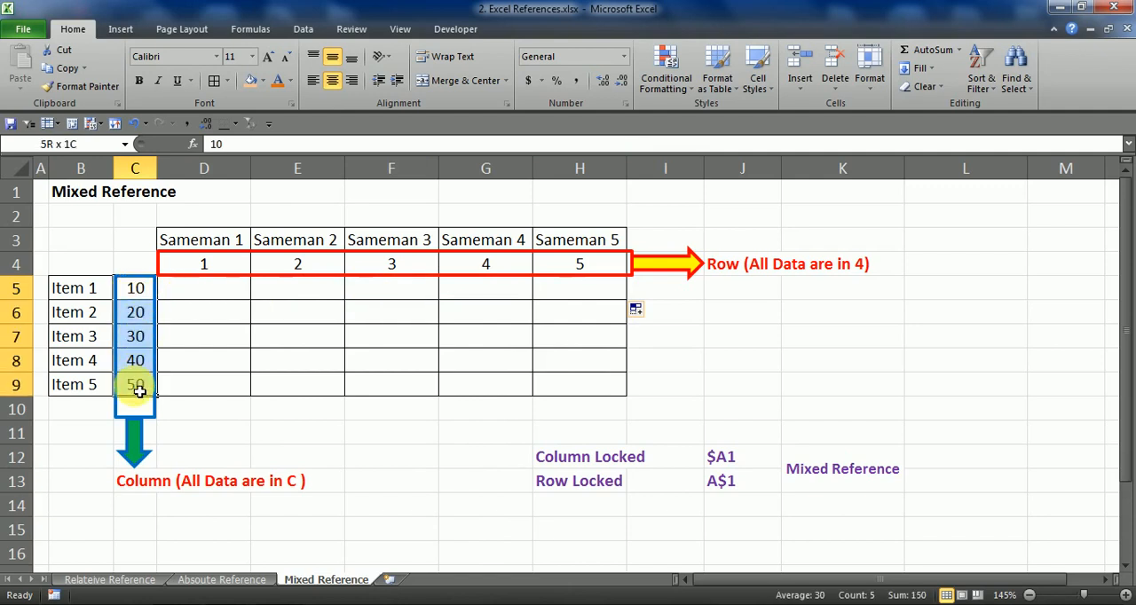
left_click(203, 277)
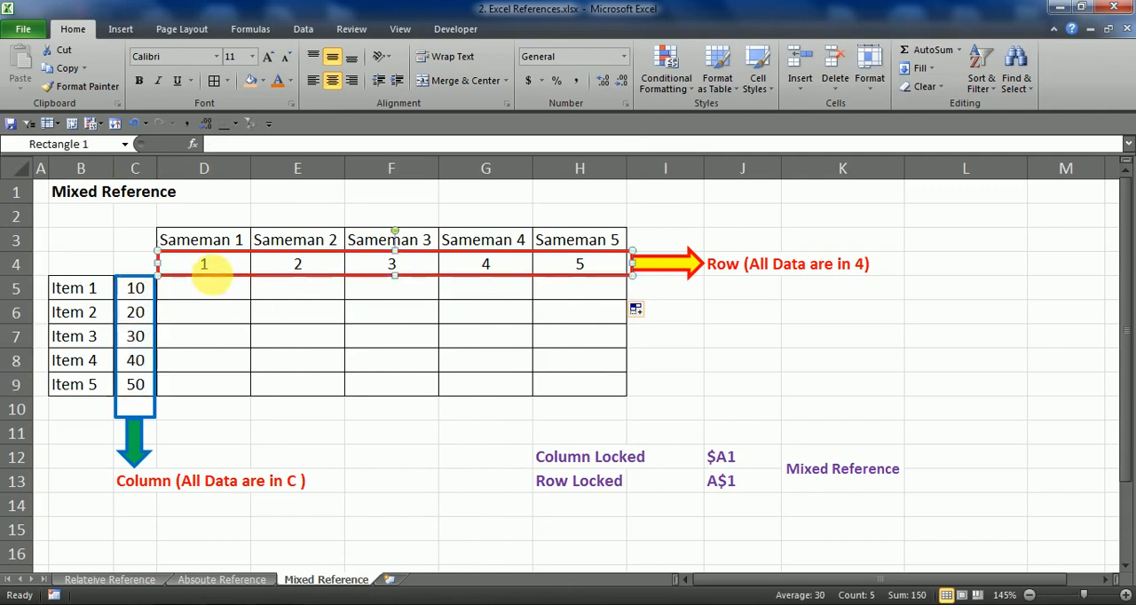
left_click(234, 317)
left_click(16, 264)
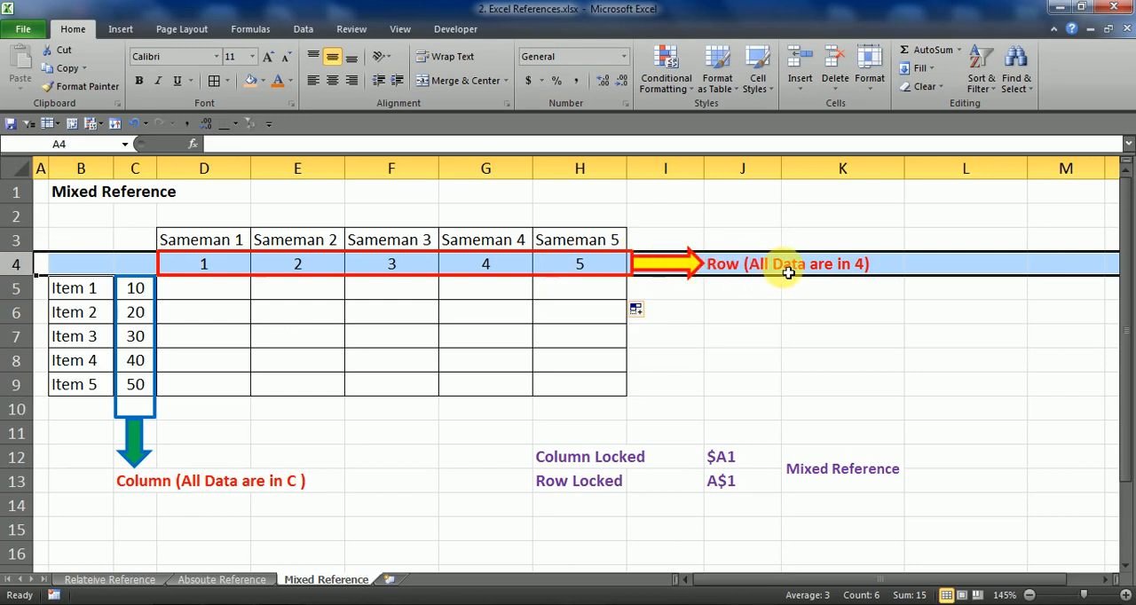
Compare the Column Locked notation $A1 in J12 with the Row Locked notation A$1 in J13
left_click(753, 489)
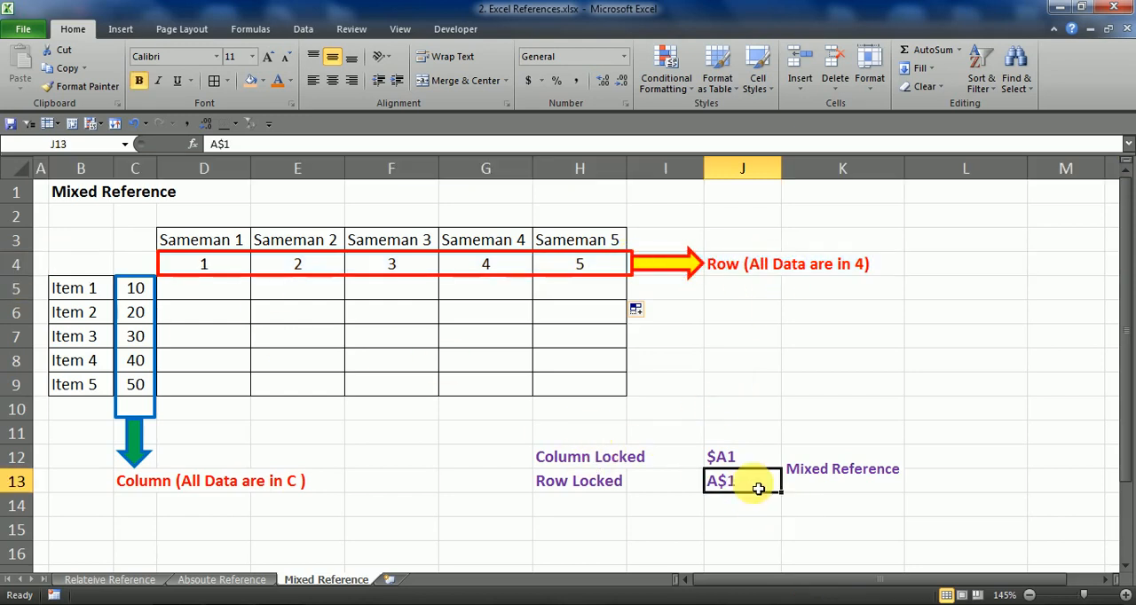
left_click(611, 459)
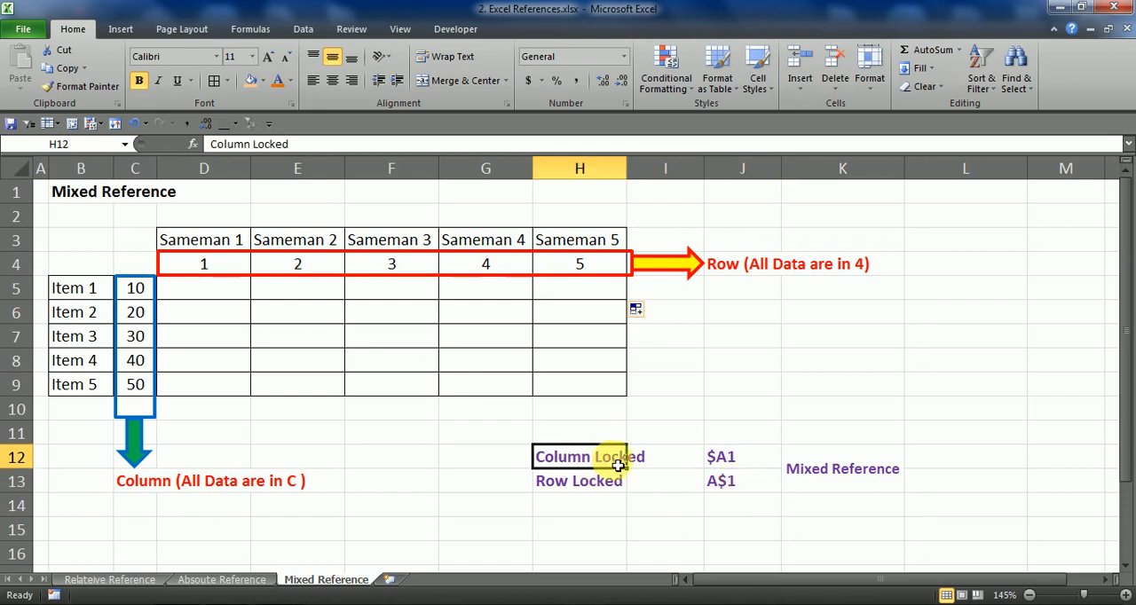
left_click(755, 459)
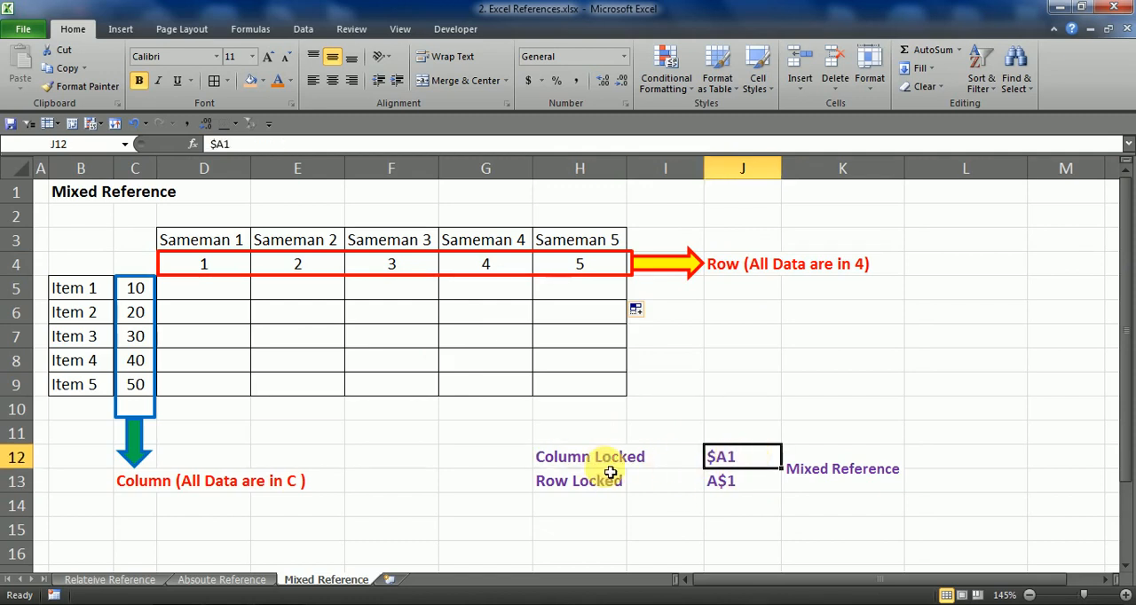
left_click(575, 461)
left_click(733, 461)
left_click(577, 480)
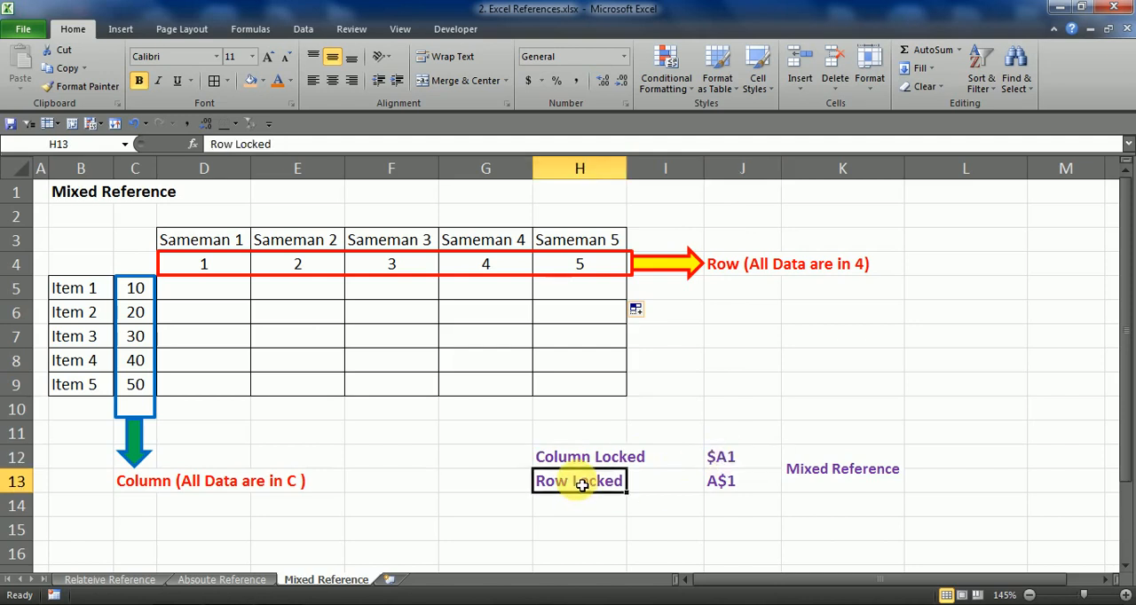
left_click(733, 487)
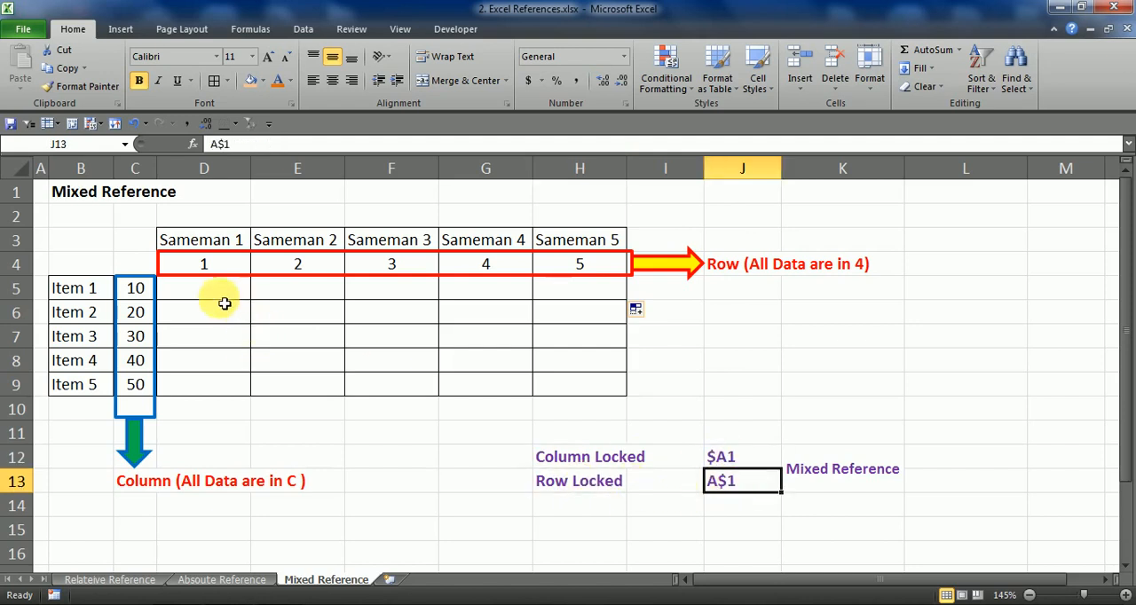
Enter the mixed-reference formula =$C5*D$4 in D5, the first cell of the D5:H9 result grid
left_click_drag(223, 296, 554, 388)
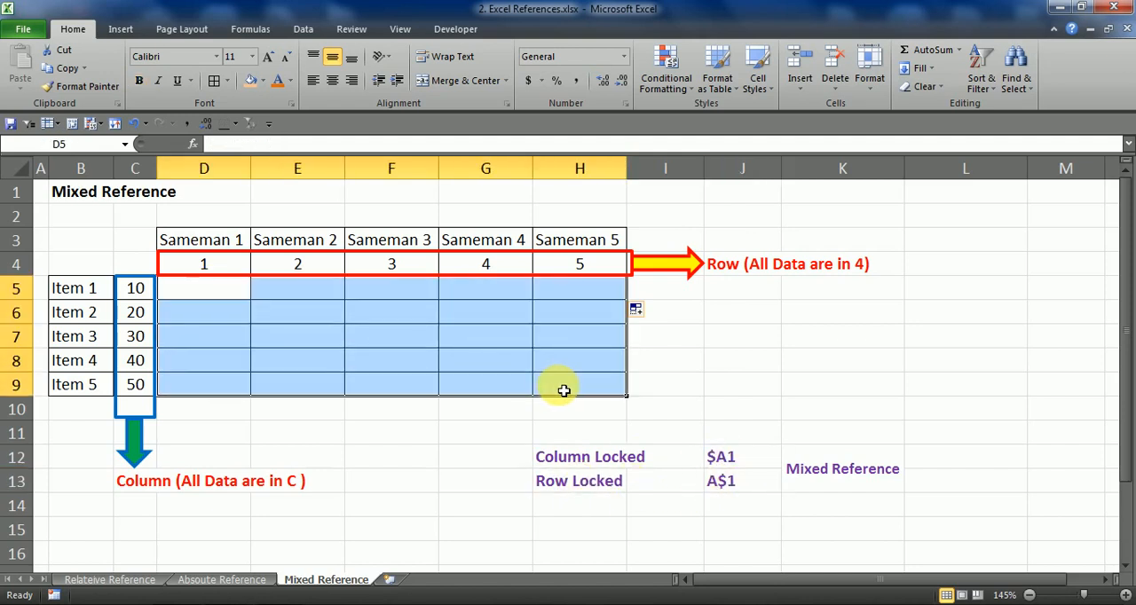
left_click(563, 391)
left_click(557, 362)
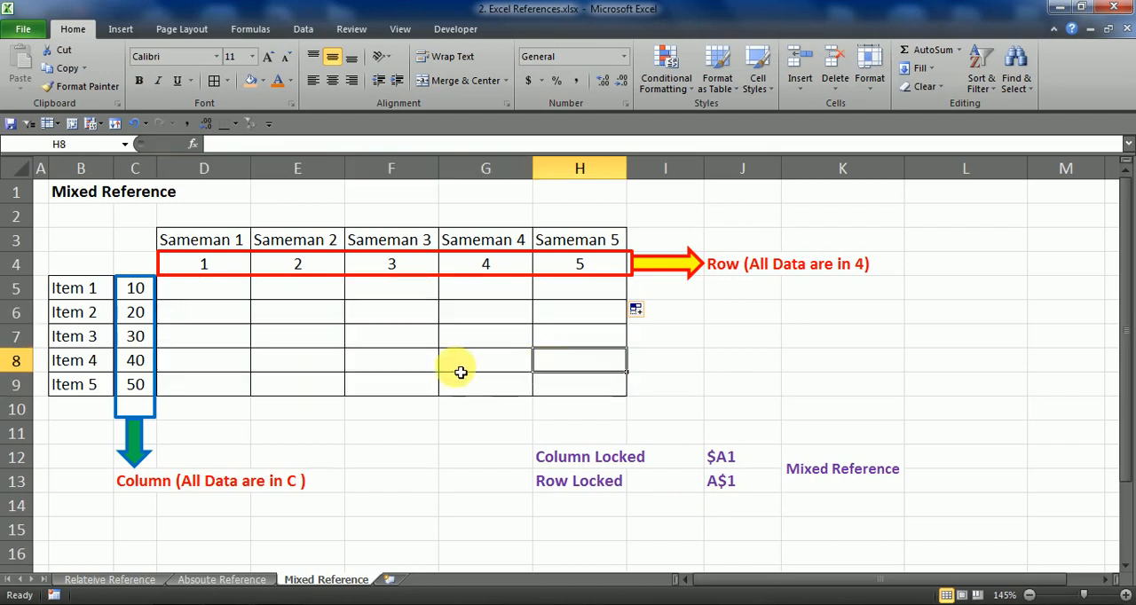
left_click(238, 295)
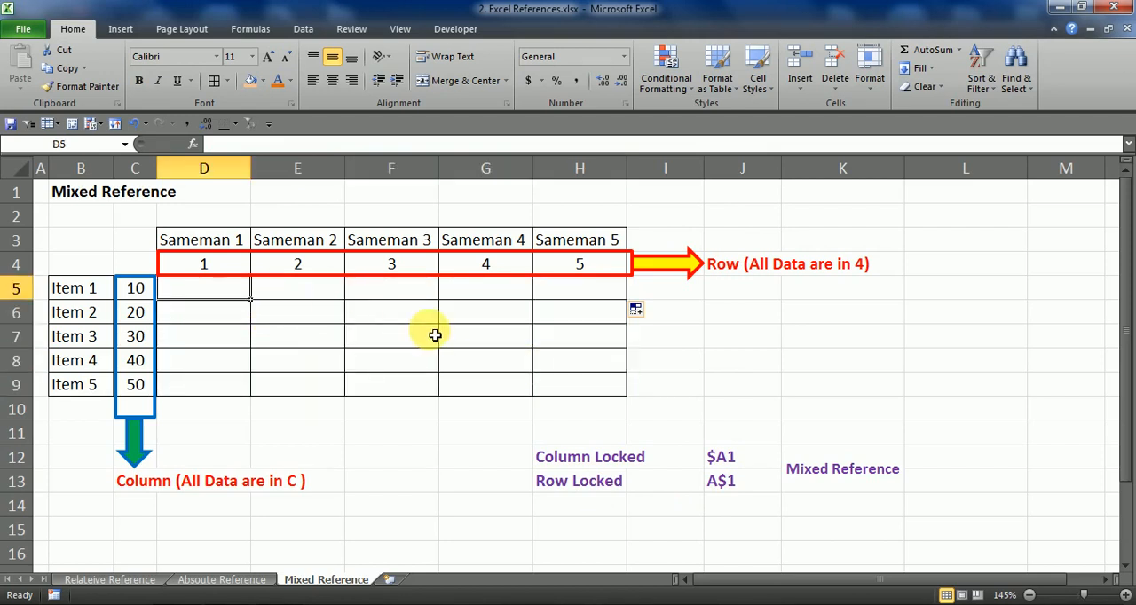
type("=")
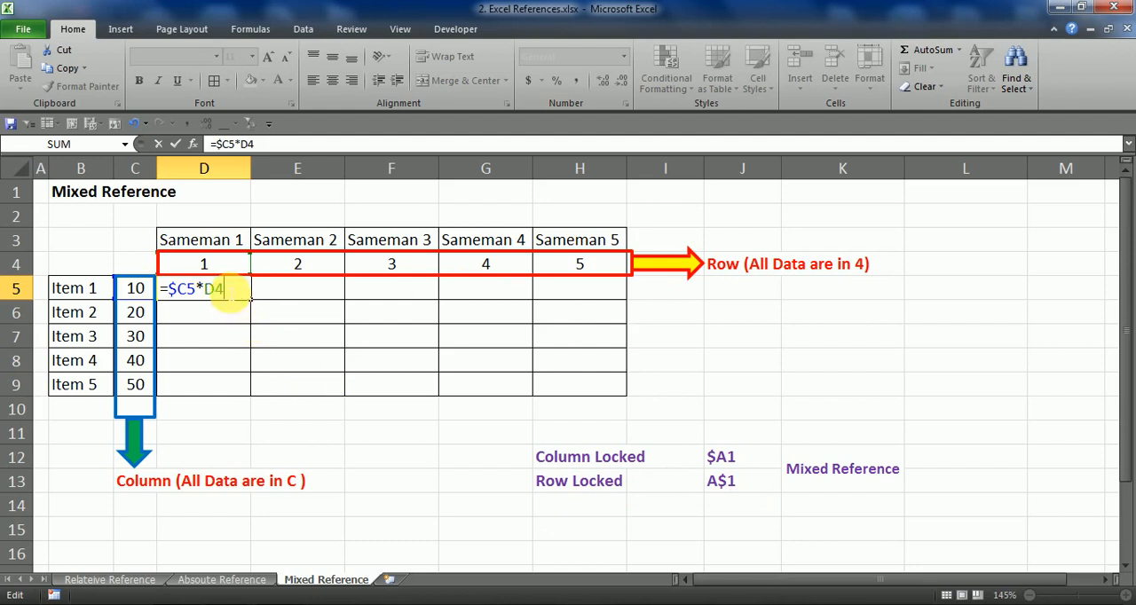
key("F4")
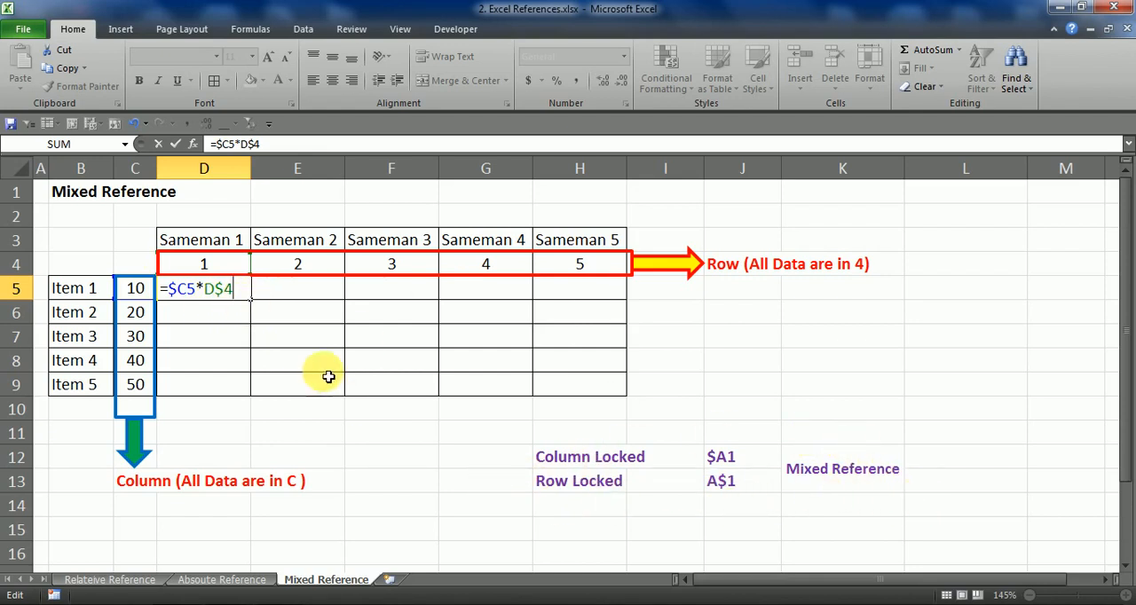
key("Return")
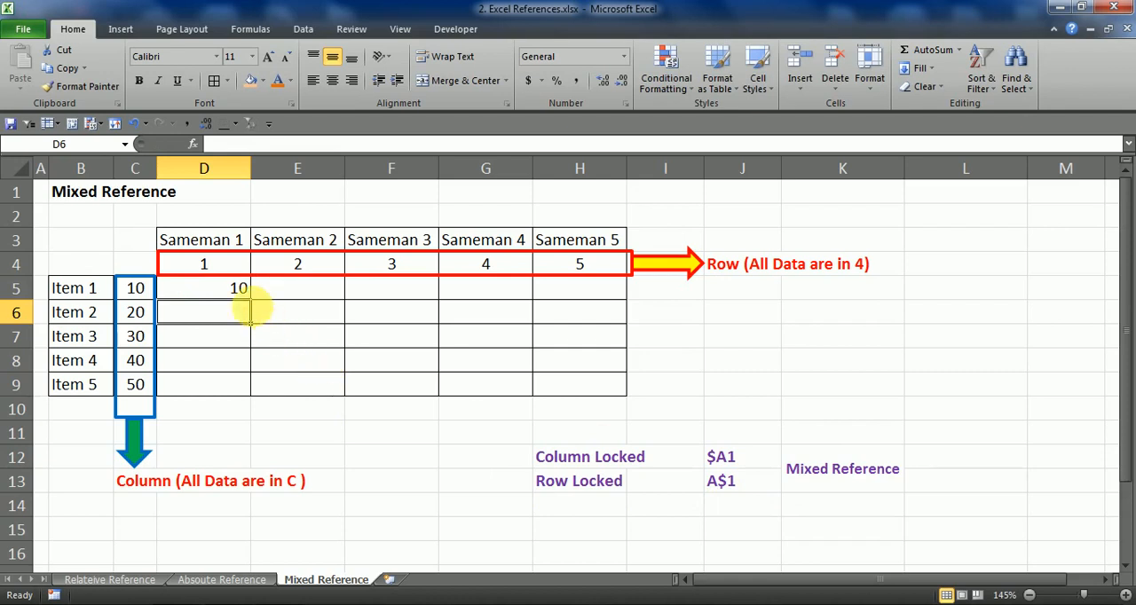
Check the D5 formula against its inputs, the Item 1 value in C5 and the Sameman 1 number in D4
double_click(222, 288)
key("Escape")
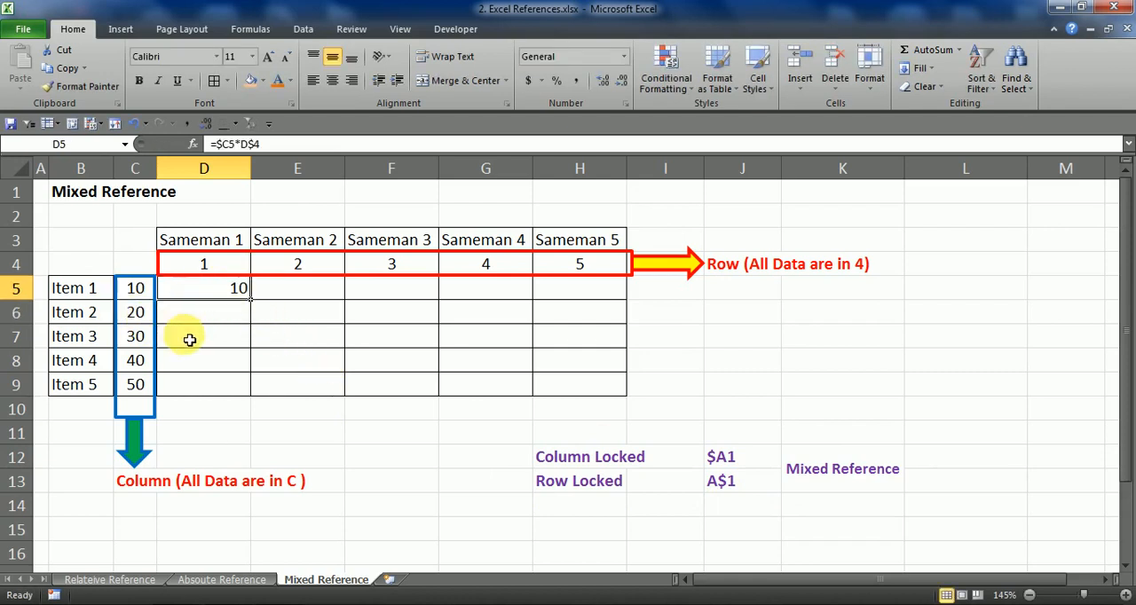
left_click(94, 292)
left_click_drag(231, 258, 228, 281)
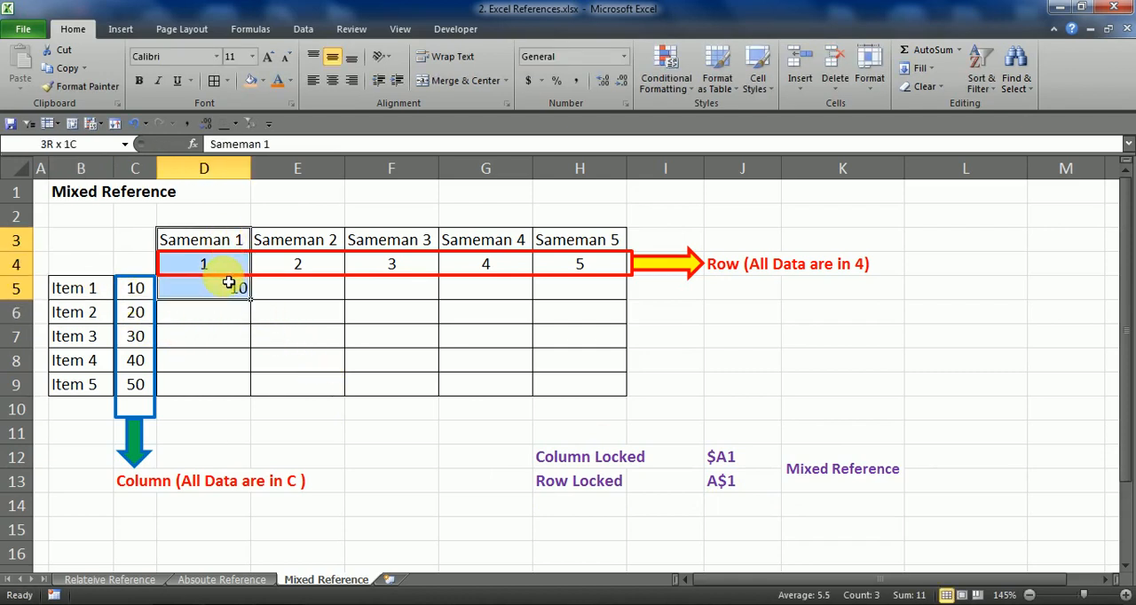
left_click(96, 290)
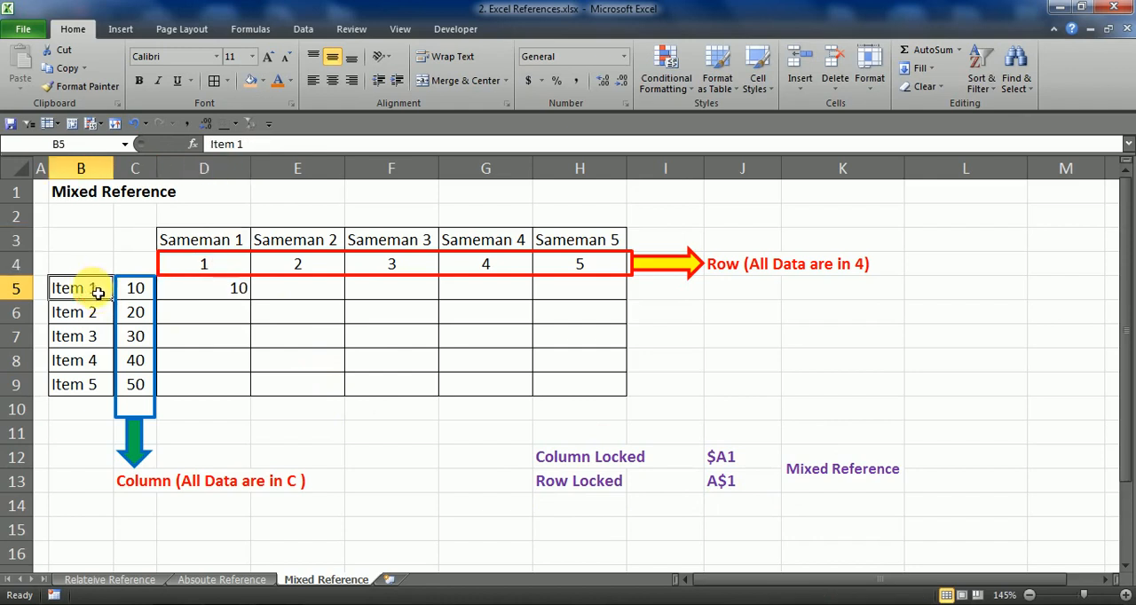
left_click(194, 294)
left_click(136, 292)
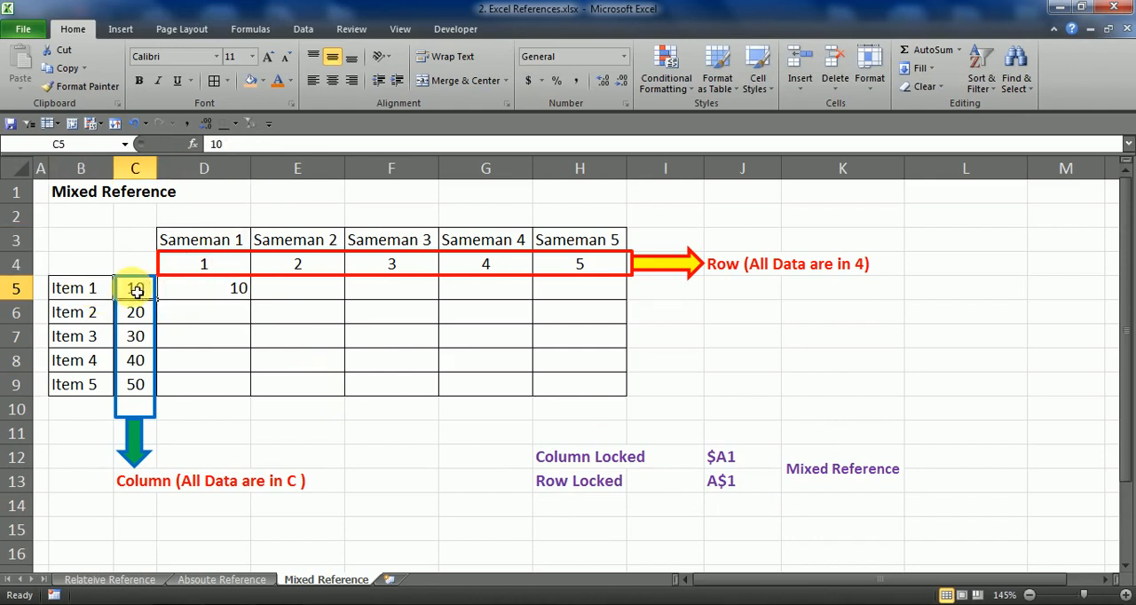
left_click(215, 262)
Fill the D5 formula down through D9 and check the copied formula in D9 against C9 and D4
left_click(233, 291)
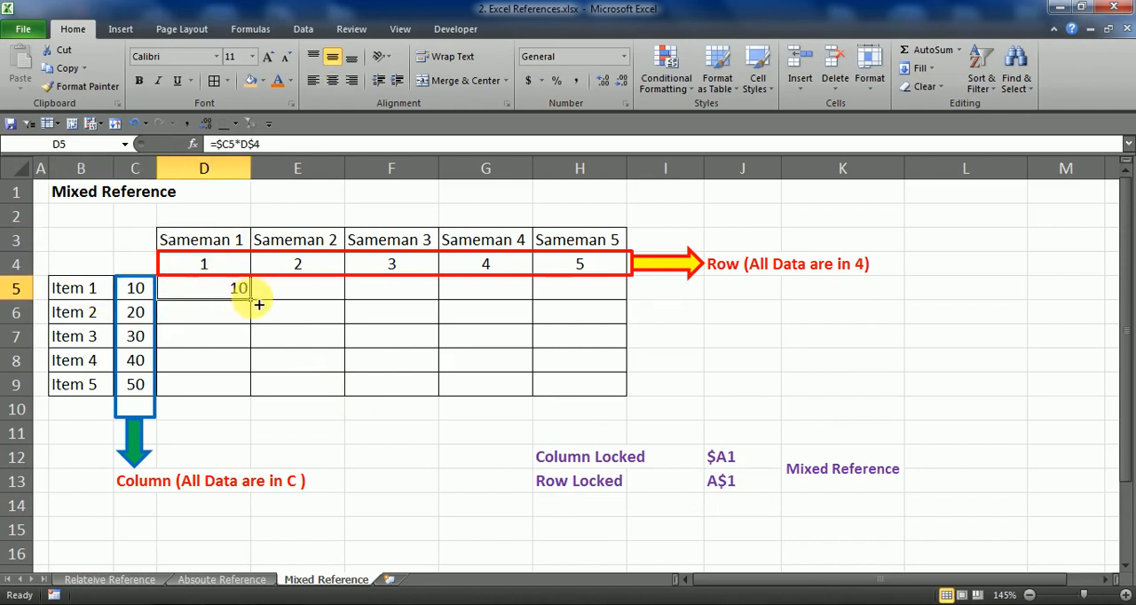
left_click_drag(250, 300, 234, 392)
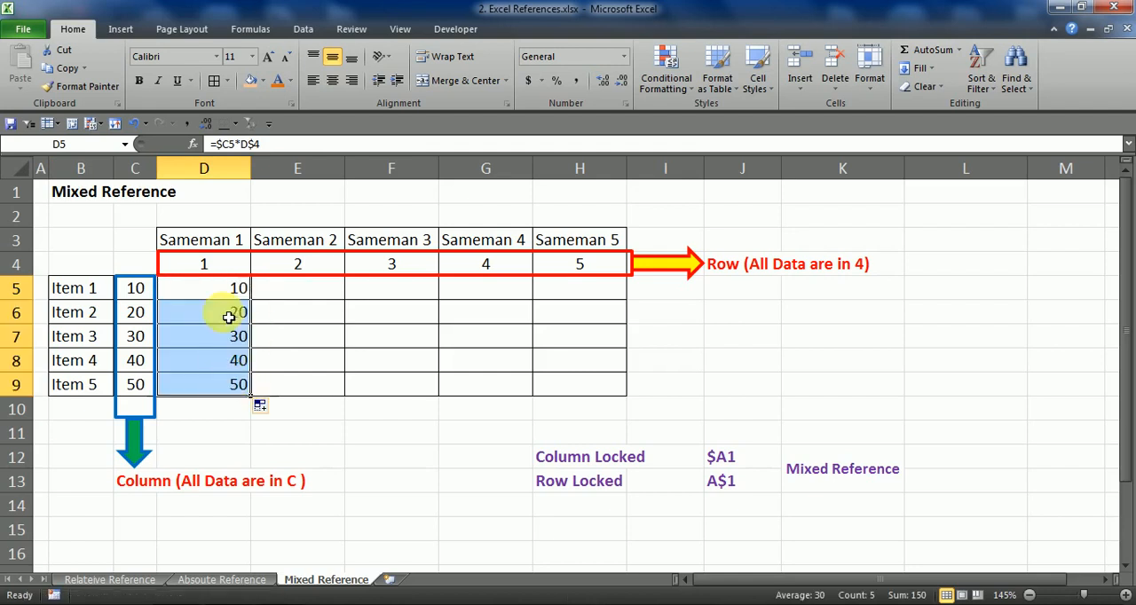
left_click(221, 266)
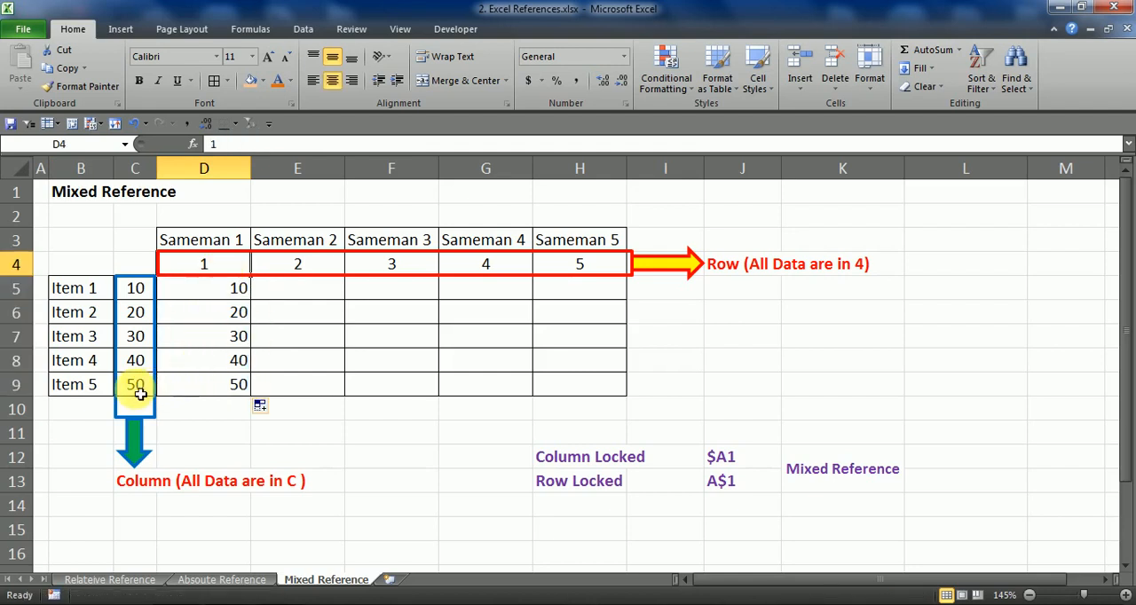
left_click(92, 382)
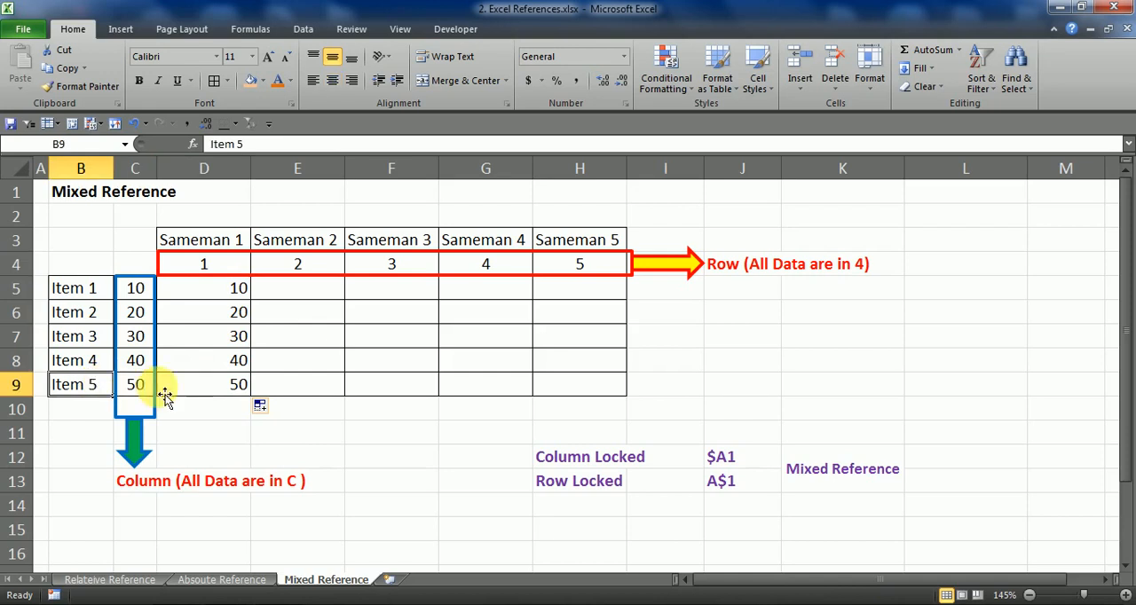
left_click(186, 391)
left_click(149, 384)
left_click(221, 390)
double_click(233, 388)
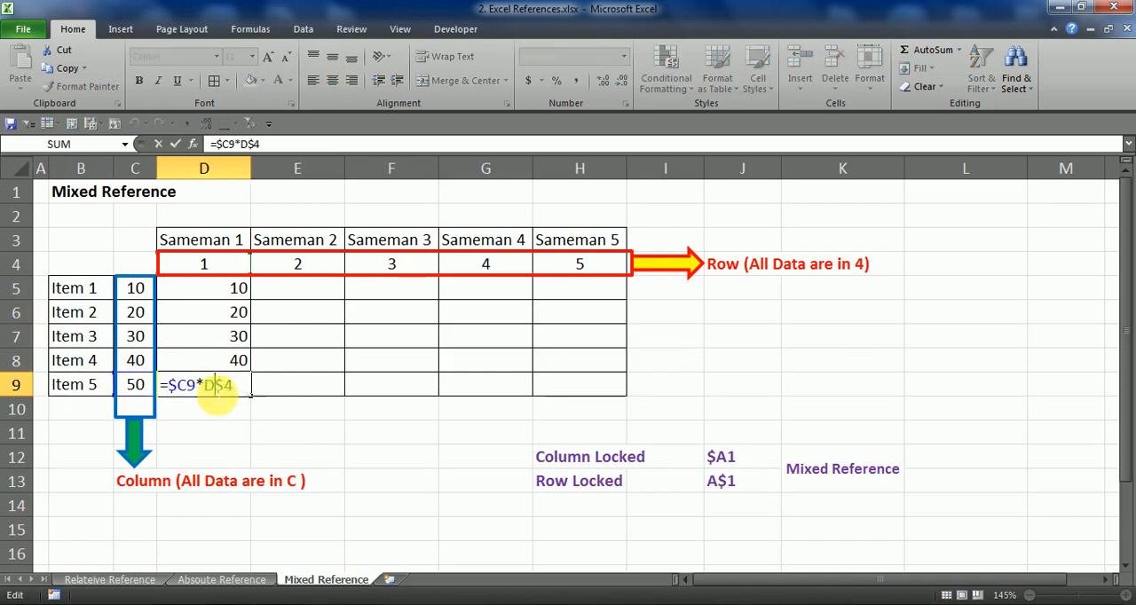
key("Escape")
Extend the formulas in D5:D9 across through column H to complete the grid, and recheck the formula in D5
left_click_drag(226, 289, 610, 389)
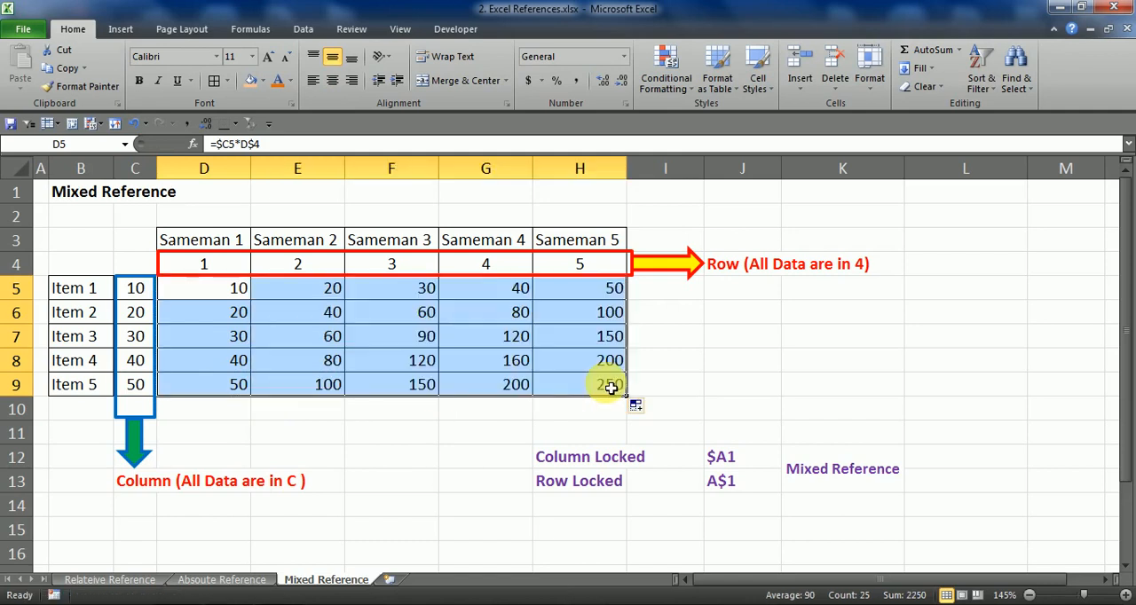
left_click(208, 292)
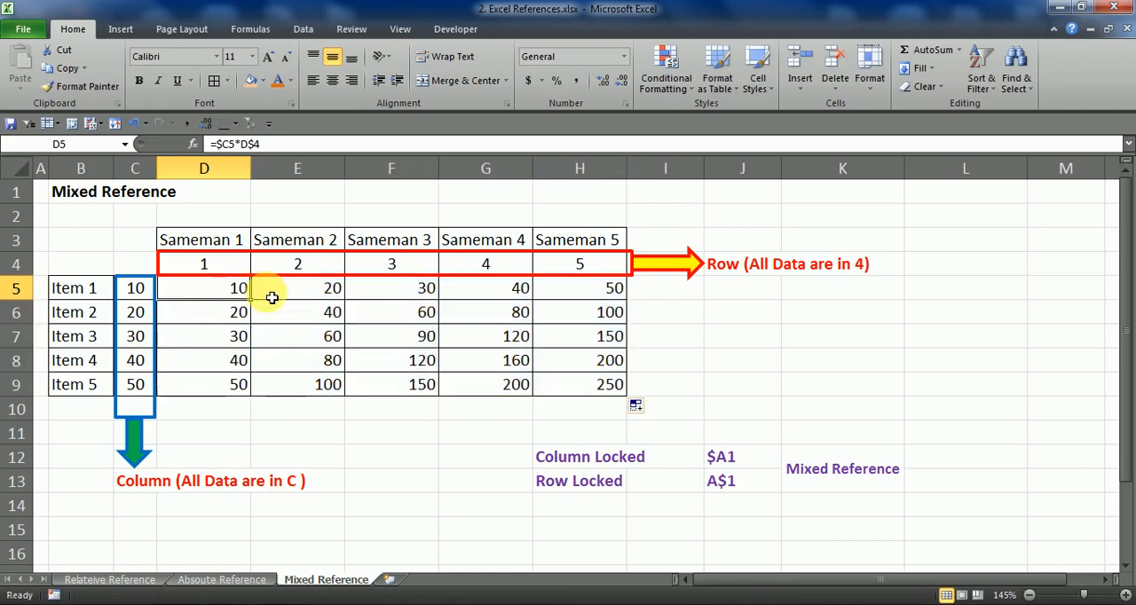
key("F2")
key("Escape")
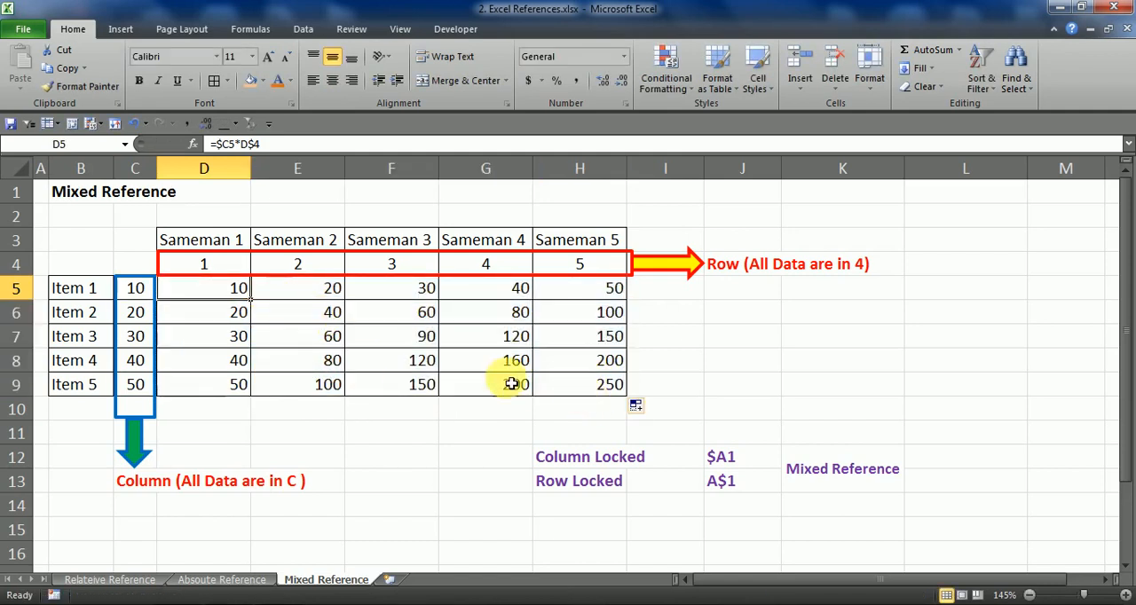
key("F2")
key("Escape")
Inspect the copied formulas in E5 and H7 to verify which cells in column C and row 4 they reference
left_click(330, 297)
key("F2")
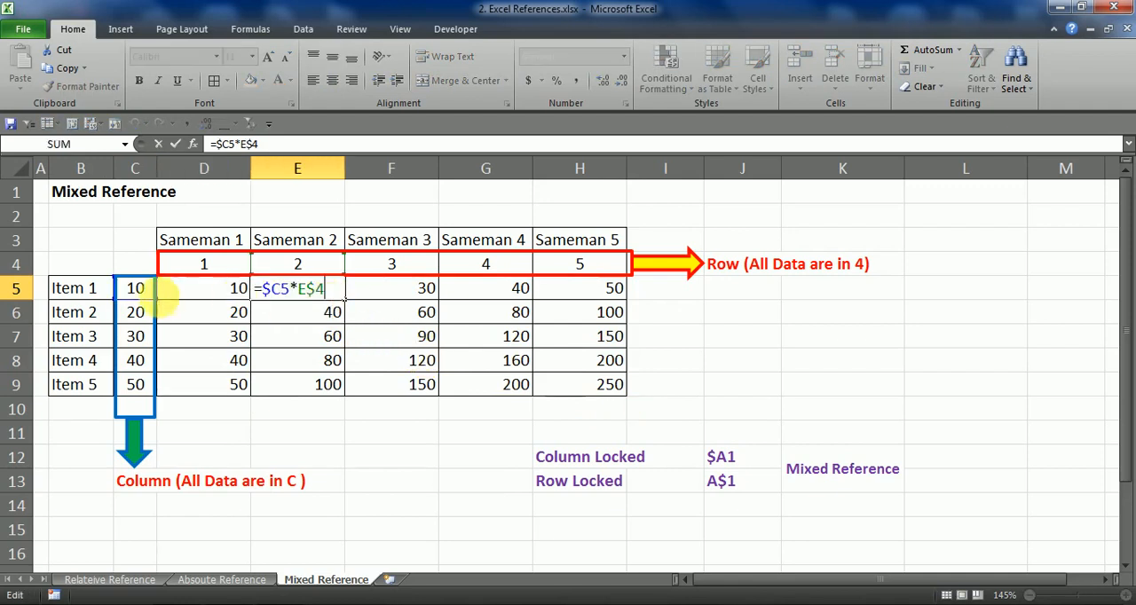
key("Escape")
left_click(580, 344)
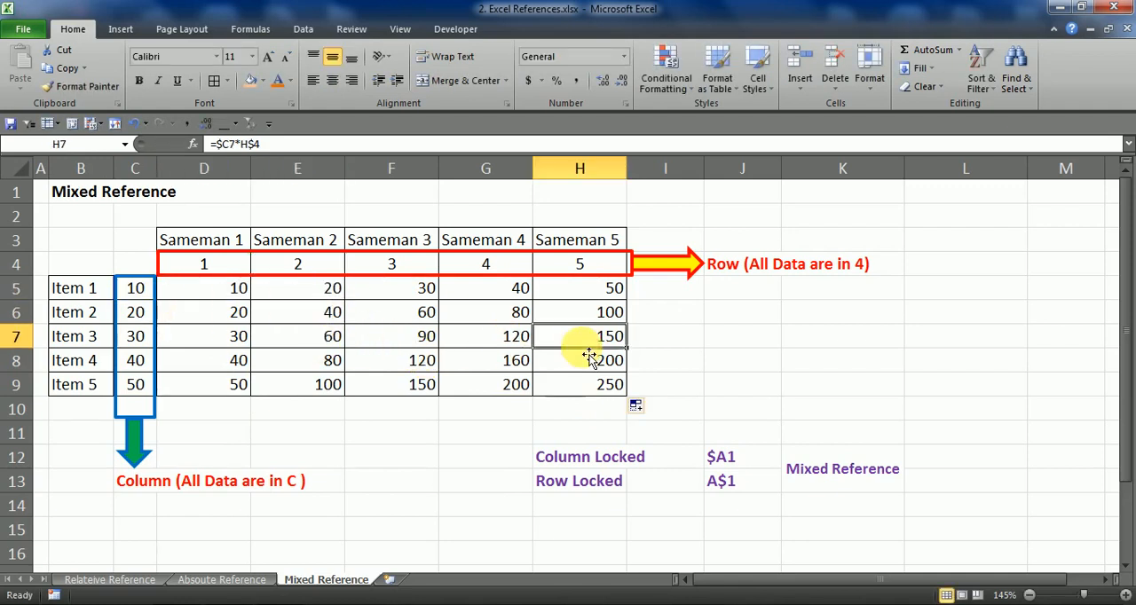
key("F2")
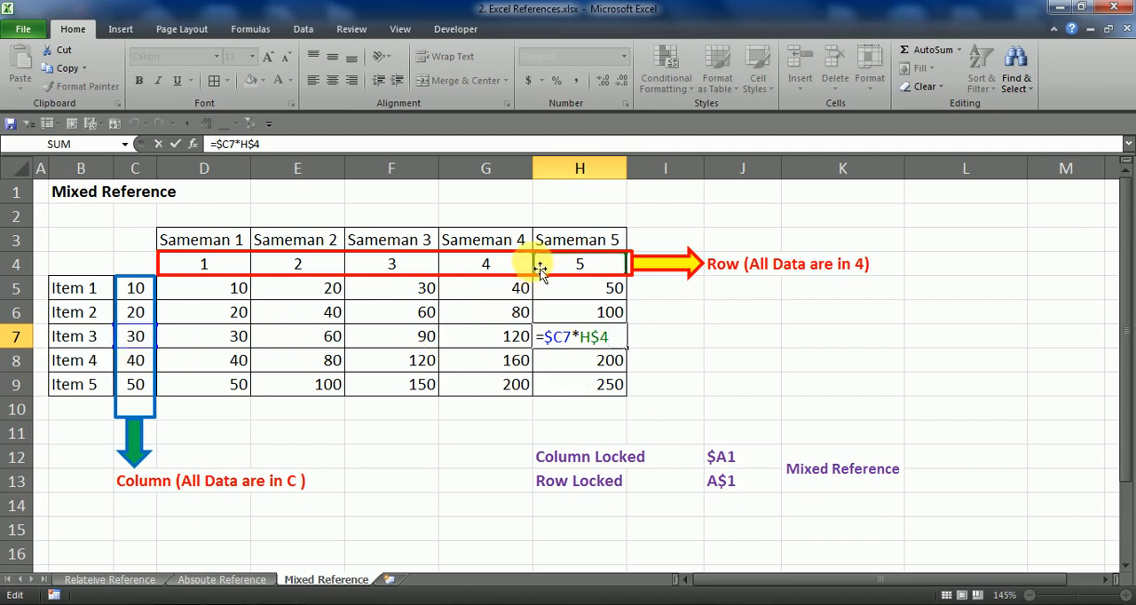
key("Escape")
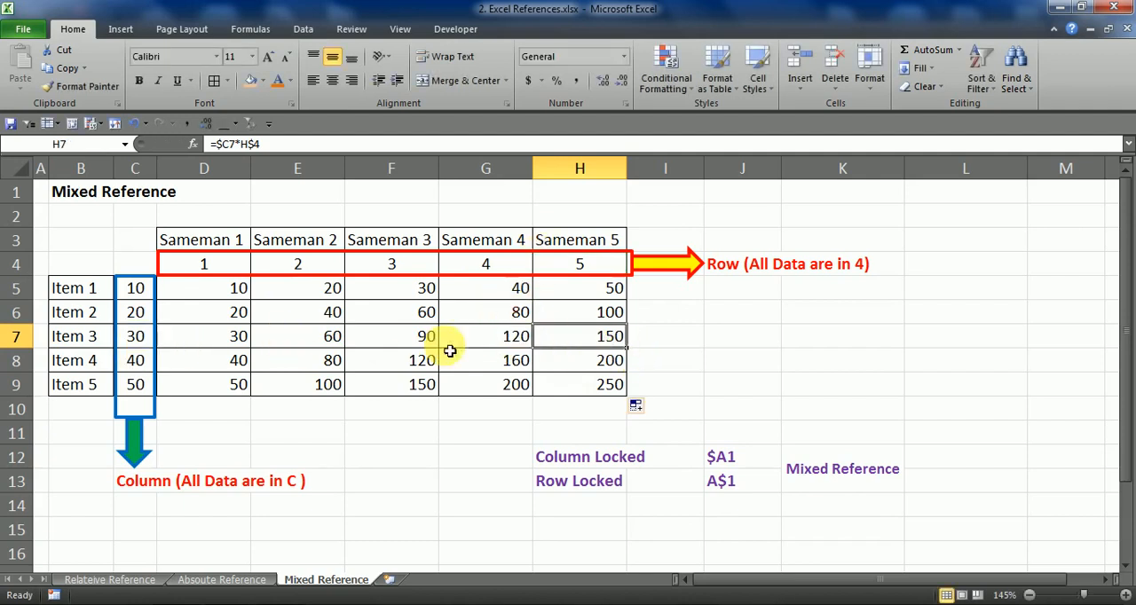
Delete the blue rectangle around the column C values and the red rectangle around the row 4 numbers
left_click(165, 352)
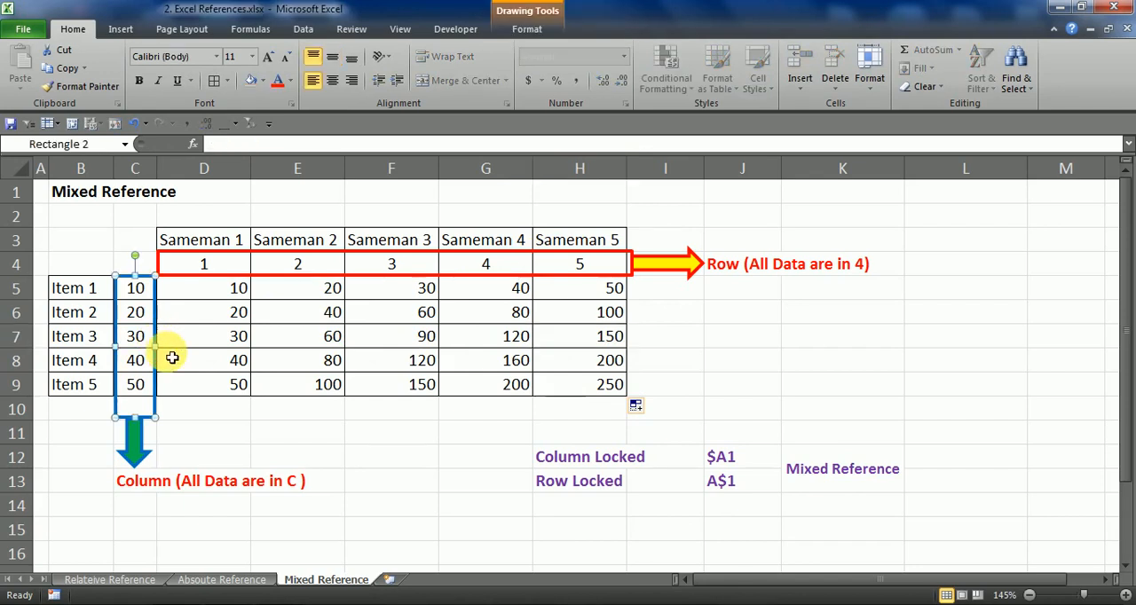
key("Delete")
left_click(190, 276)
key("Delete")
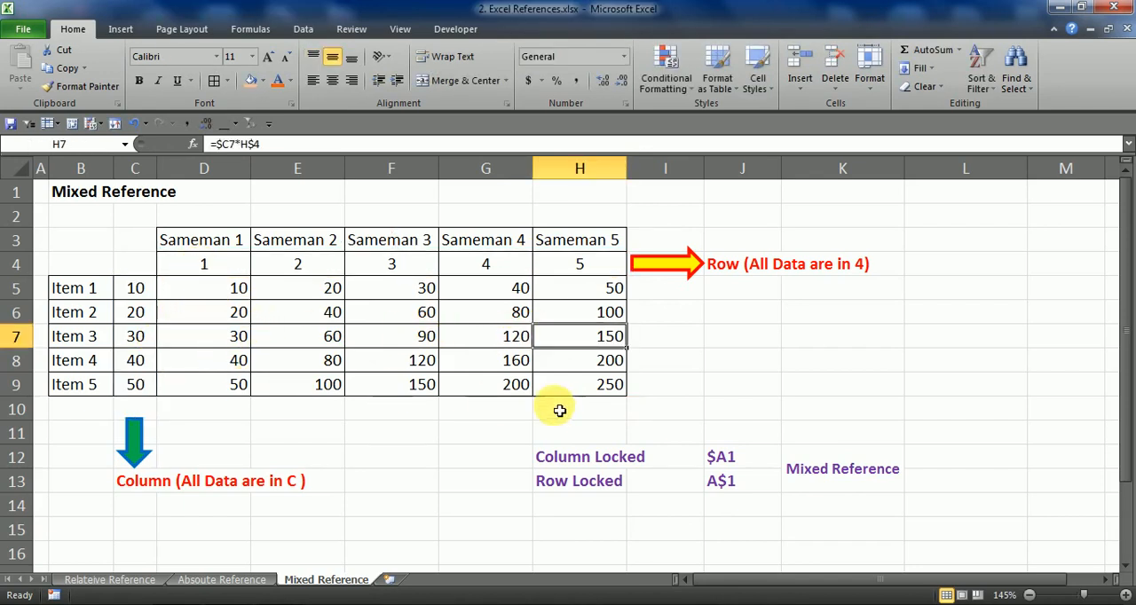
Check the copied formula in H9 against its source values in C9 and H4
left_click(146, 388)
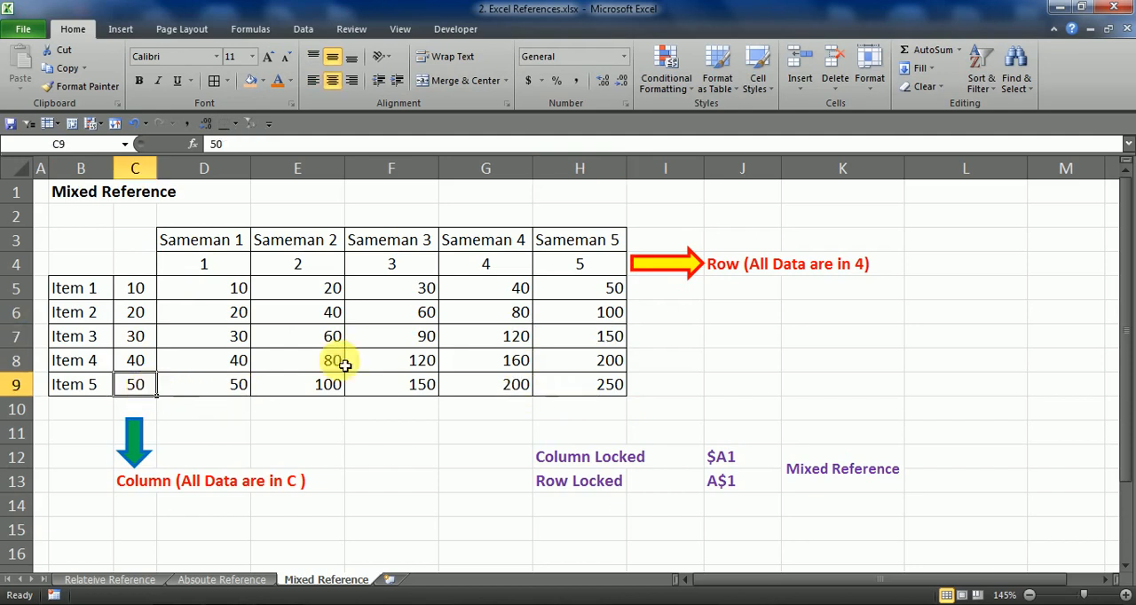
left_click(602, 272)
left_click(594, 387)
double_click(598, 388)
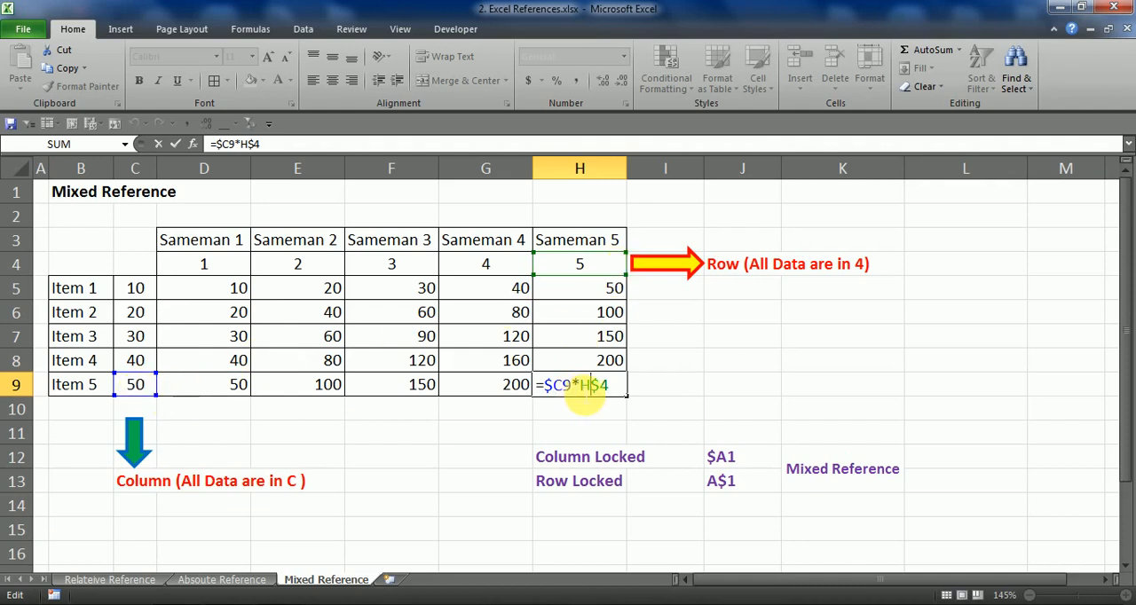
key("Escape")
Recheck the original formula in D5 against its source values in C5 and D4
left_click(214, 290)
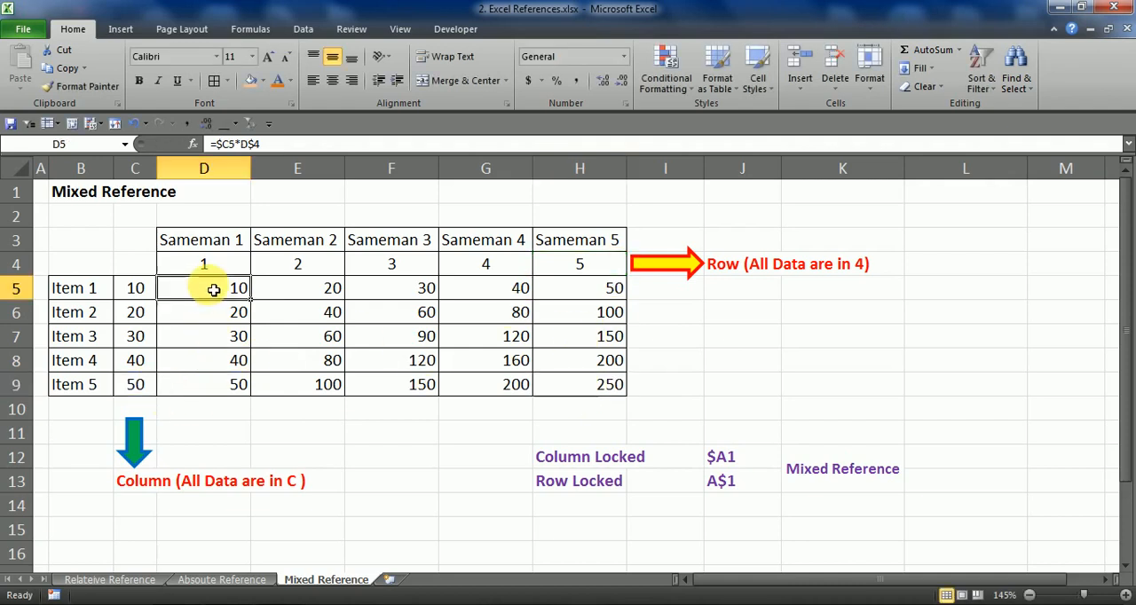
double_click(214, 290)
key("Escape")
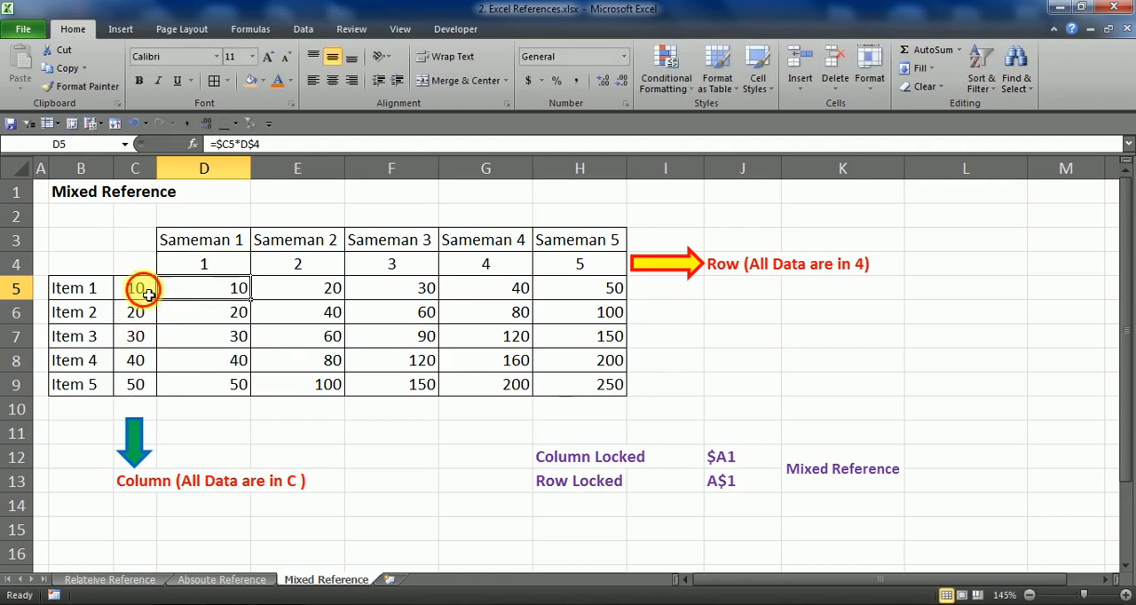
left_click(208, 261)
left_click(146, 295)
Compare the Item 1 formulas in E5 through H5 with C5 and the matching numbers in row 4
left_click(333, 300)
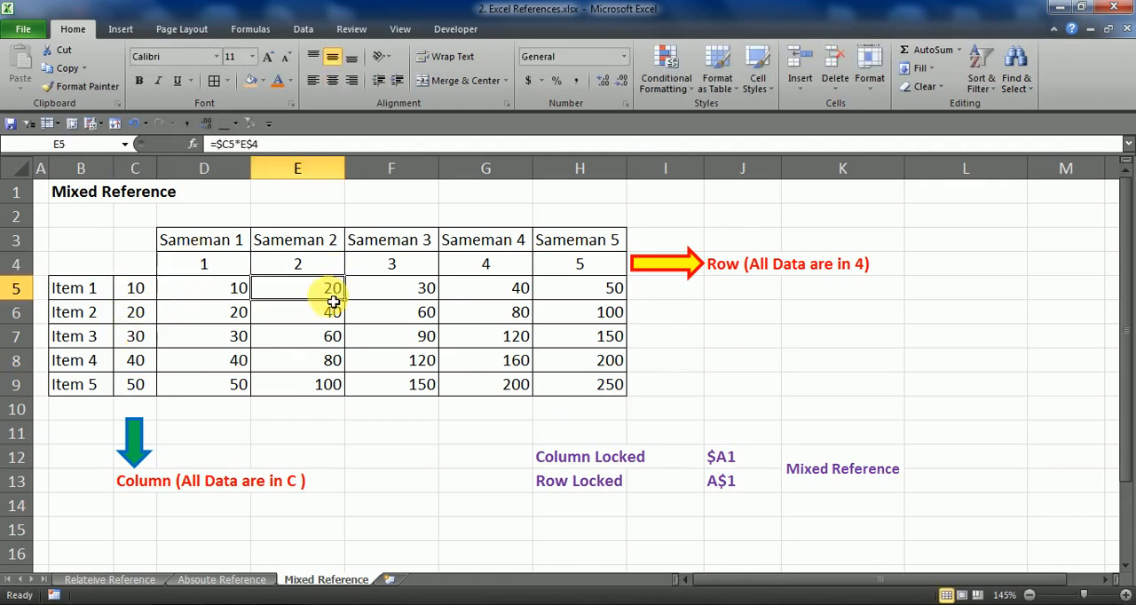
left_click(139, 291)
left_click(417, 266)
left_click(419, 291)
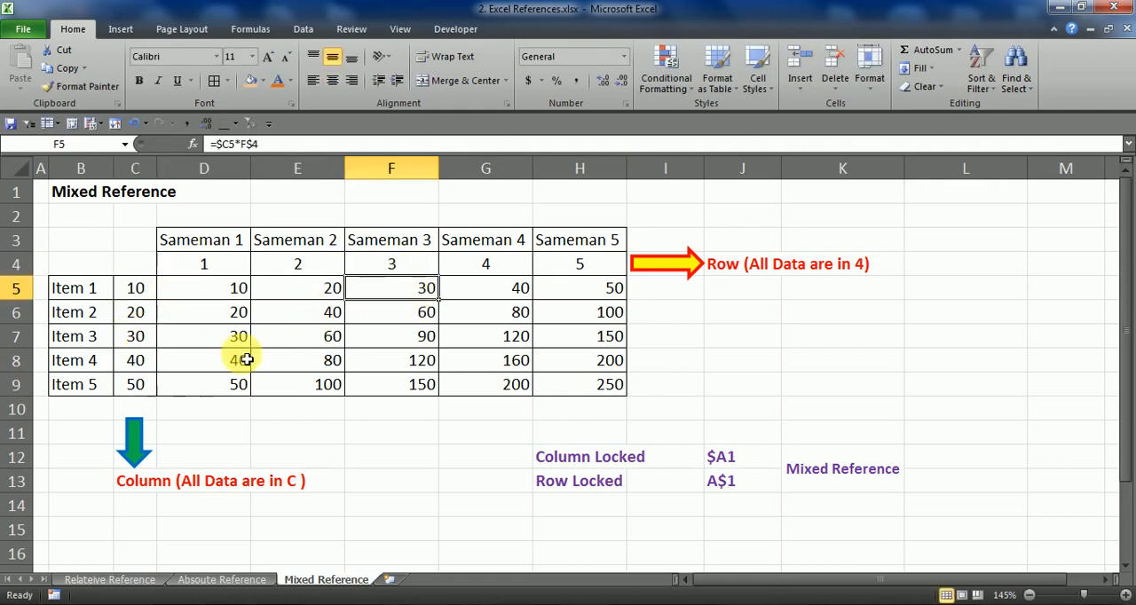
left_click(136, 289)
left_click(470, 266)
left_click(459, 291)
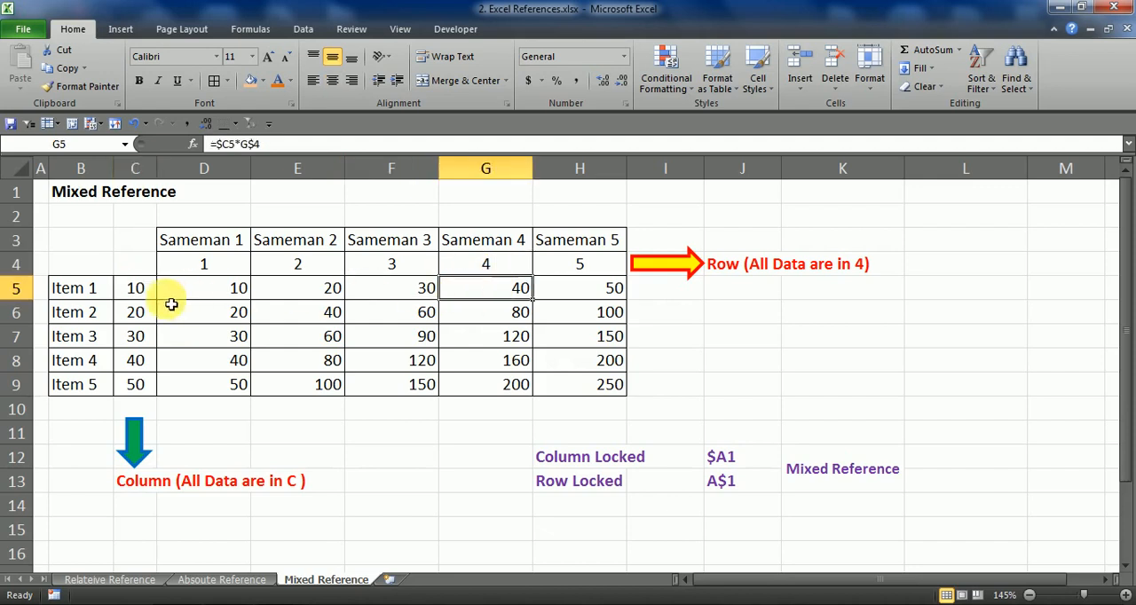
left_click(138, 290)
left_click(578, 265)
left_click(604, 291)
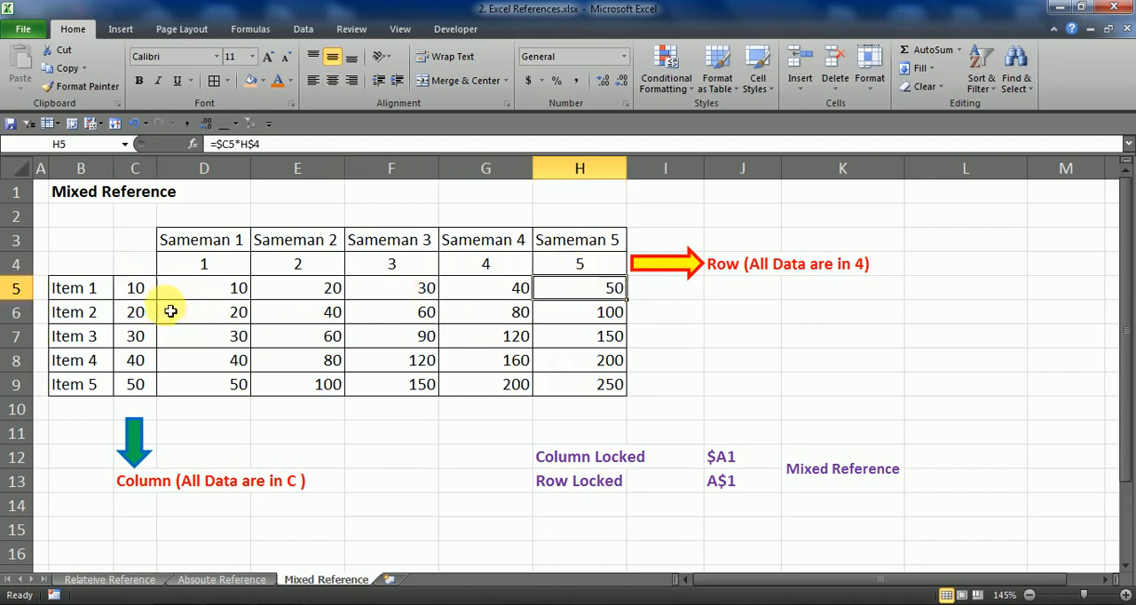
Compare the Item 5 formulas in D9 through H9 with the C9 value and row 4, inspecting the references in G9
left_click(137, 289)
left_click(134, 384)
left_click(217, 266)
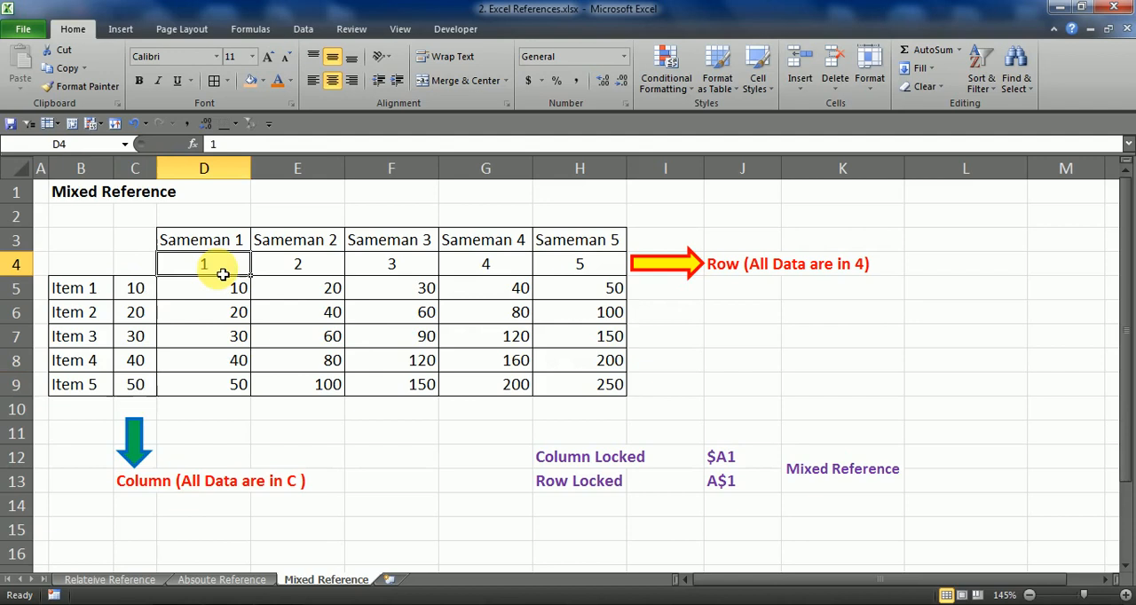
left_click(186, 387)
left_click(138, 386)
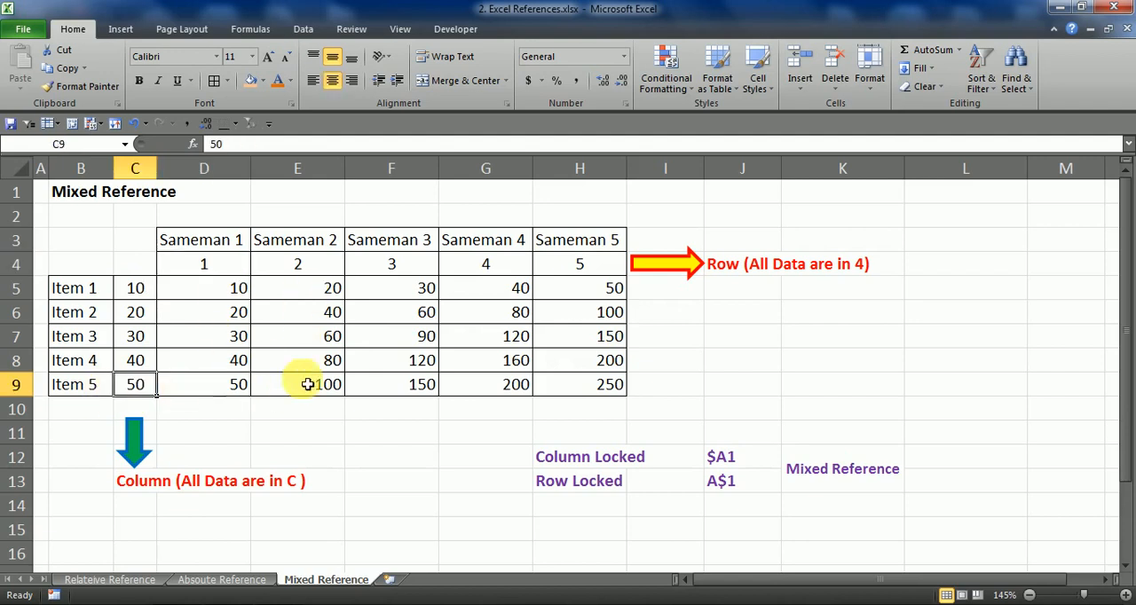
left_click(307, 384)
left_click(138, 384)
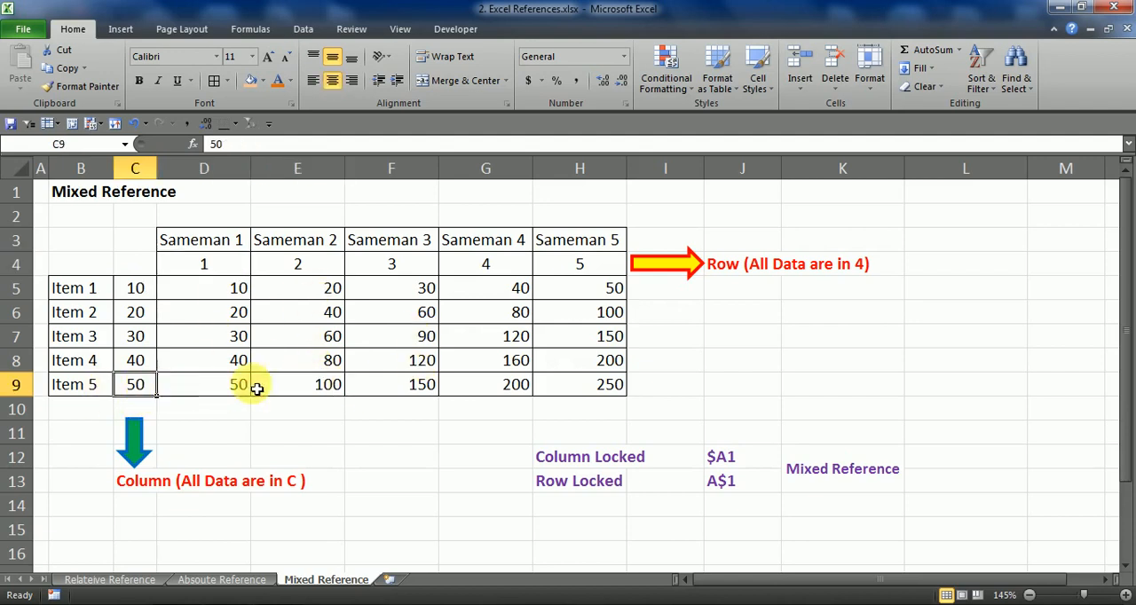
left_click(388, 387)
left_click(138, 389)
left_click(488, 394)
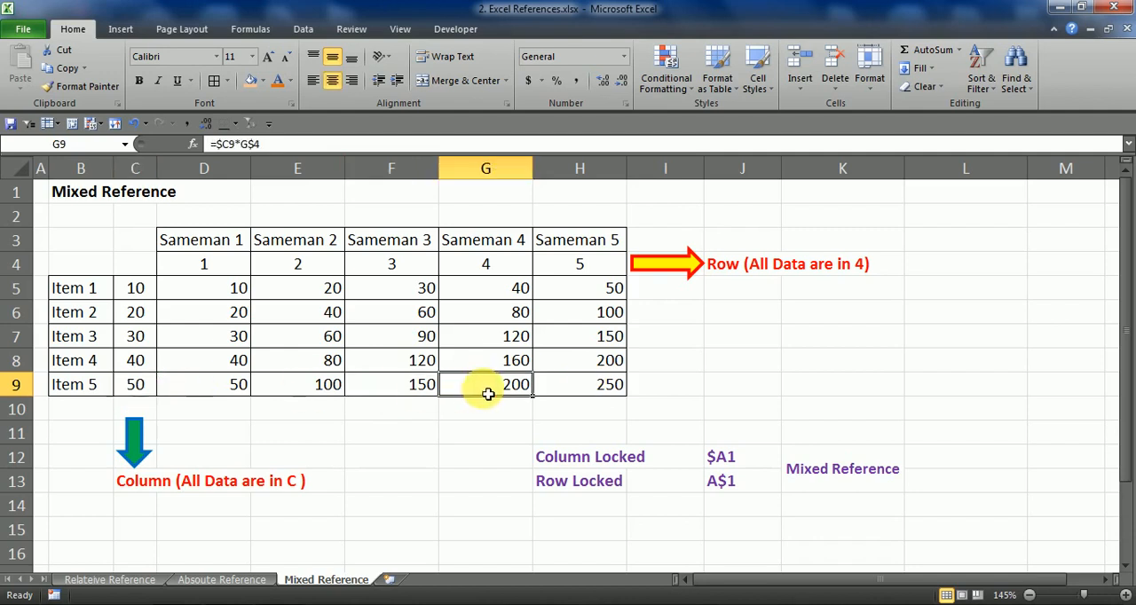
double_click(490, 391)
key("Escape")
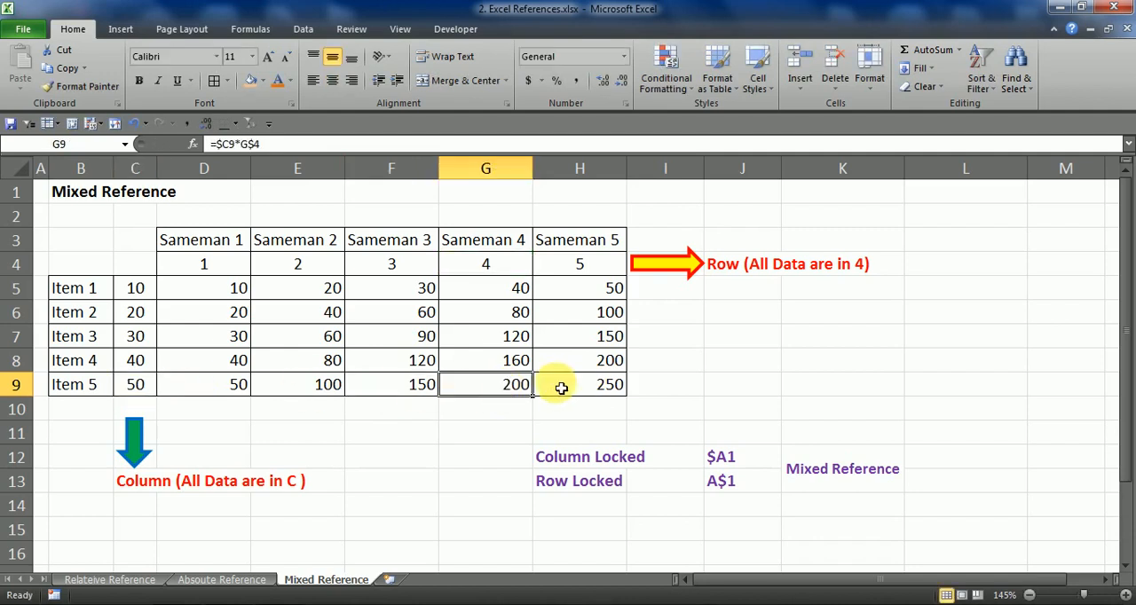
left_click(574, 385)
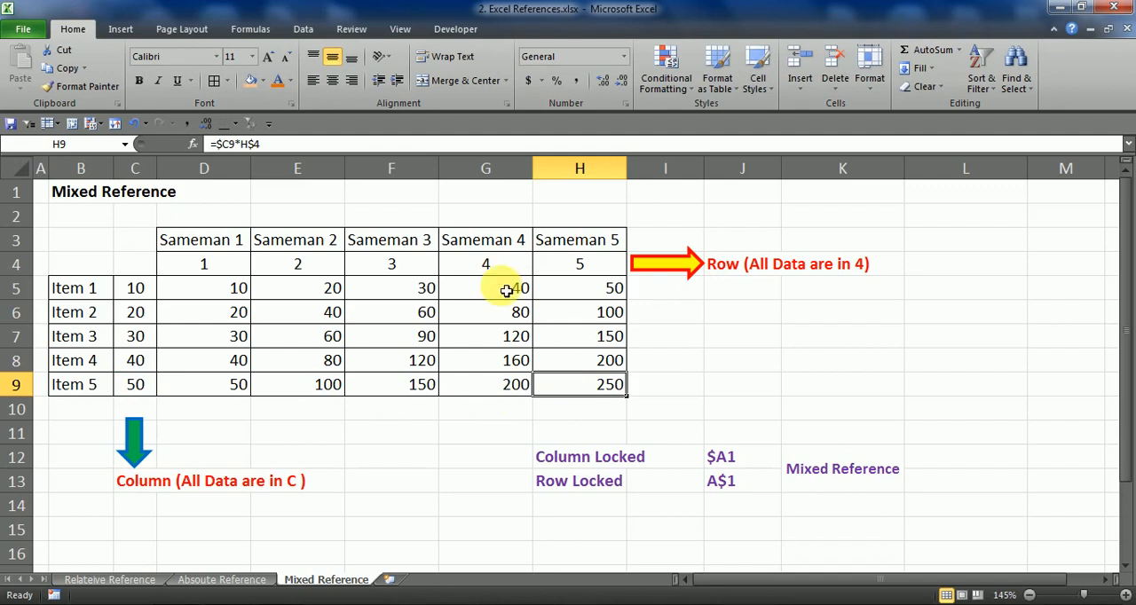
Select the whole calculated grid D5:H9 to review it, and move the selection to the empty cell E11
left_click(235, 408)
left_click_drag(221, 293, 543, 394)
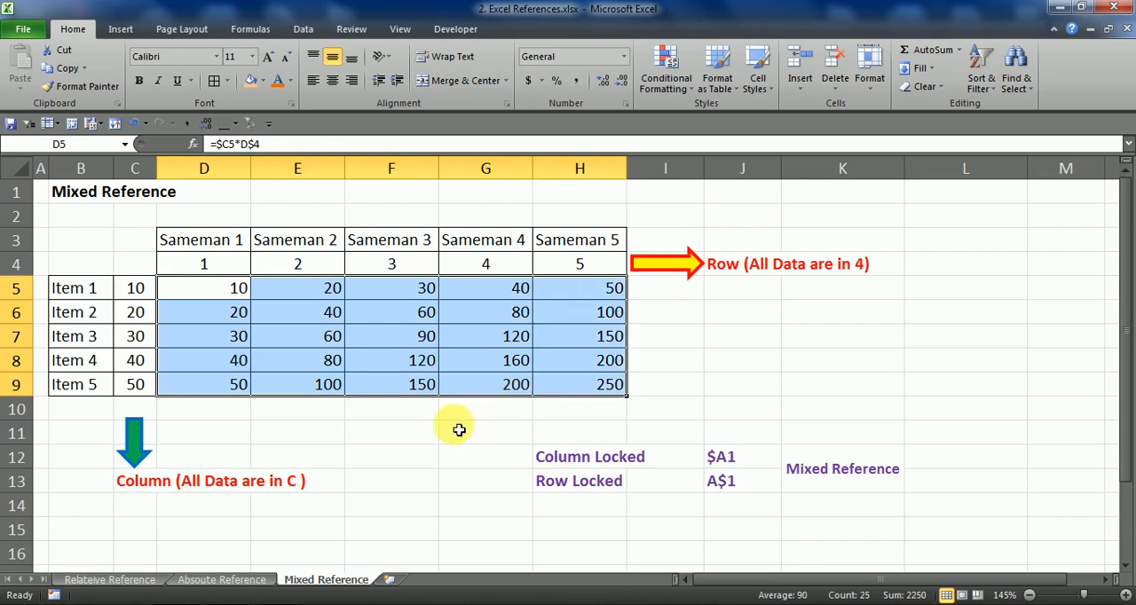
left_click(241, 433)
left_click(296, 433)
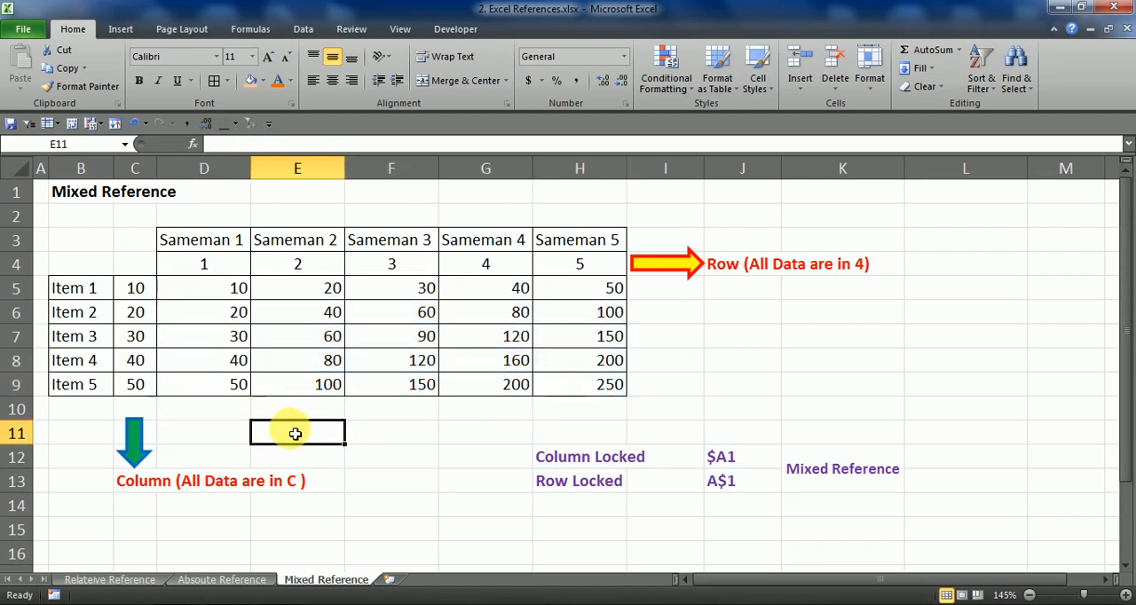